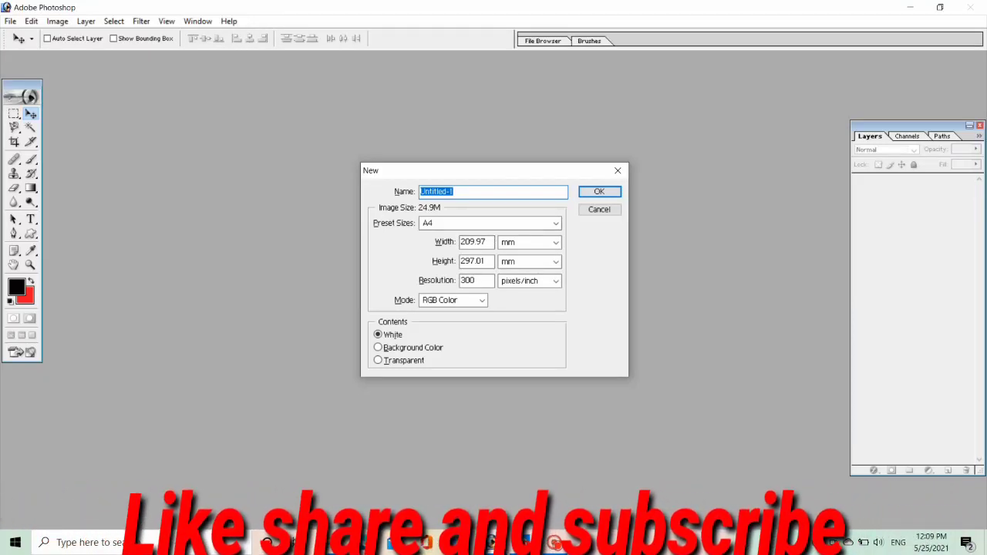
# Step: Create a new white document with width 1000 pixels and height 1000 pixels
pyautogui.click(476, 241)
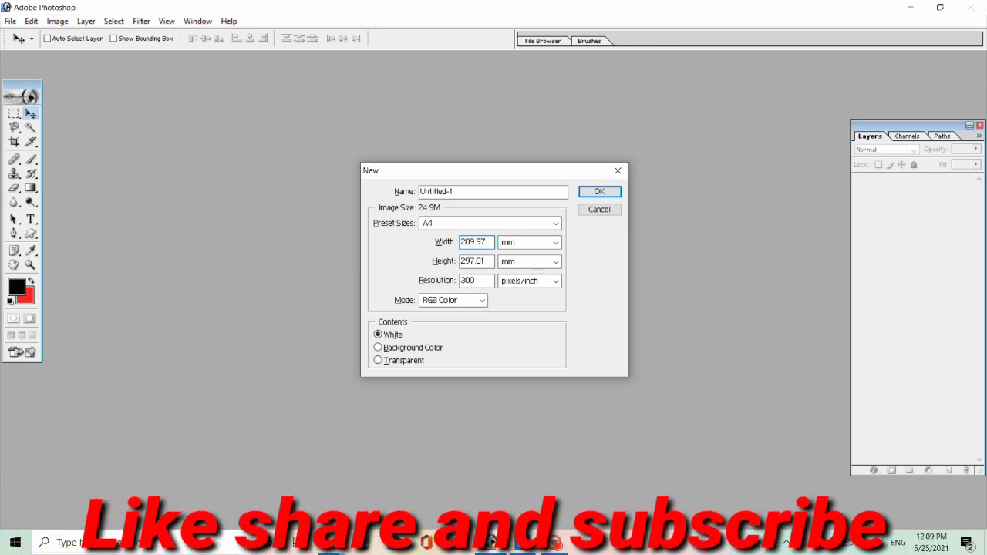
pyautogui.press('BackSpace')
pyautogui.press('BackSpace')
pyautogui.press('BackSpace')
pyautogui.press('BackSpace')
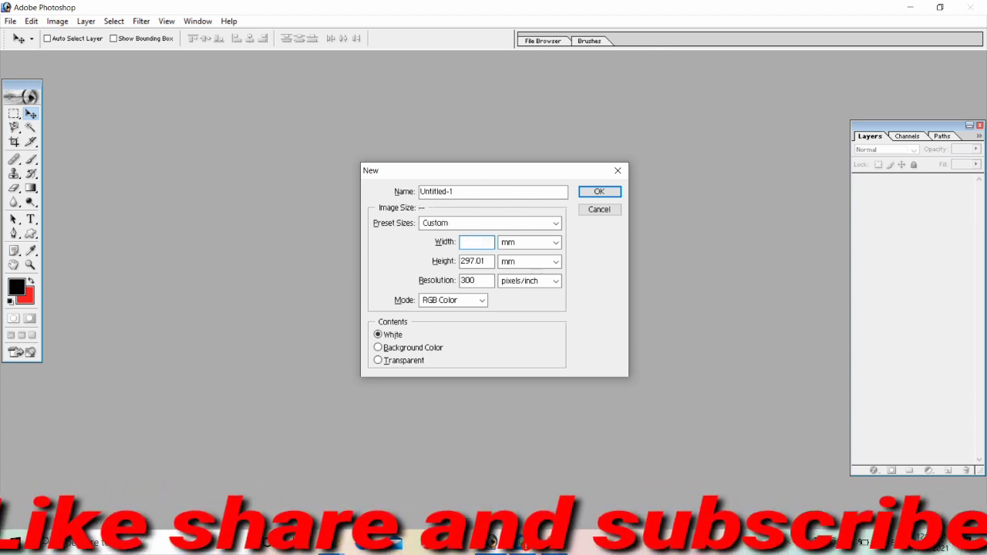
pyautogui.write('1000')
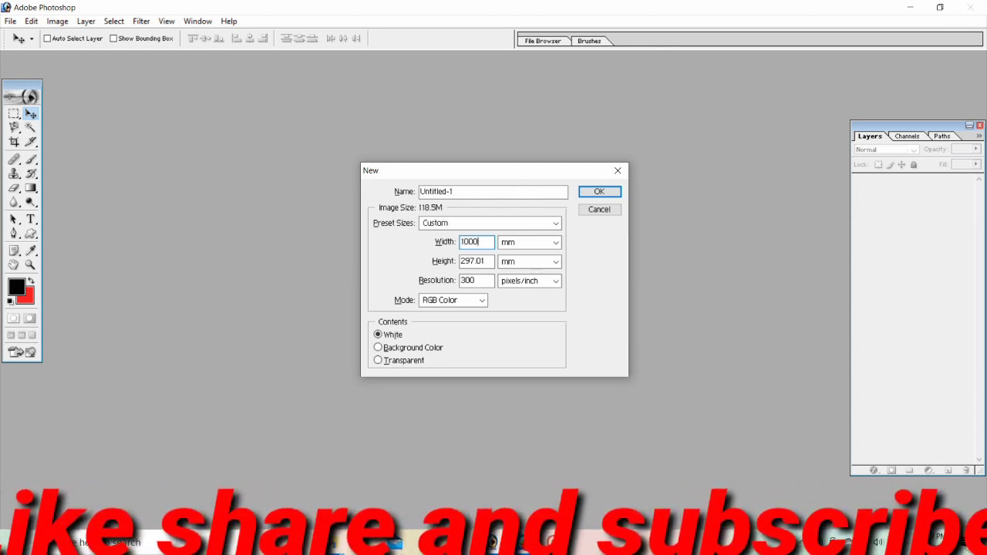
pyautogui.click(550, 243)
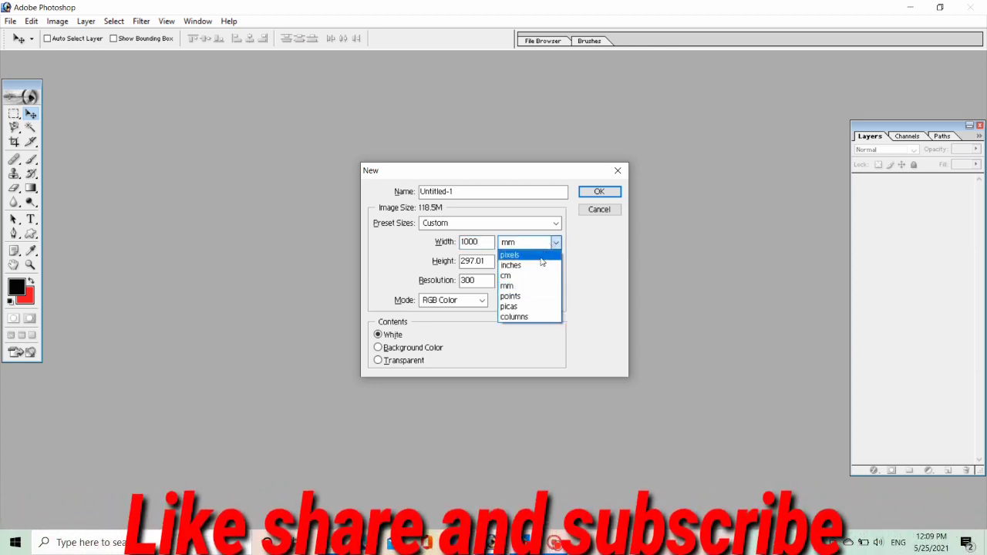
pyautogui.click(542, 256)
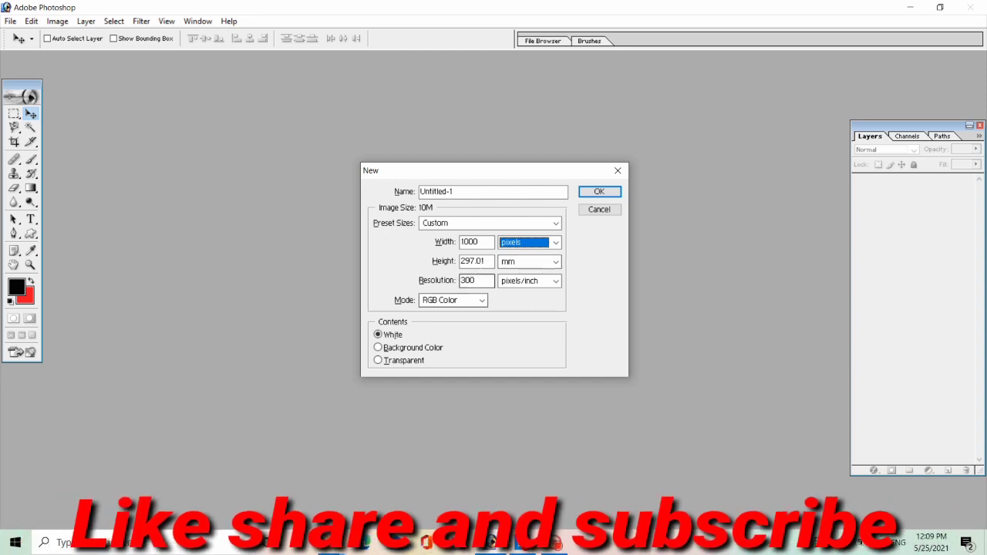
pyautogui.click(540, 262)
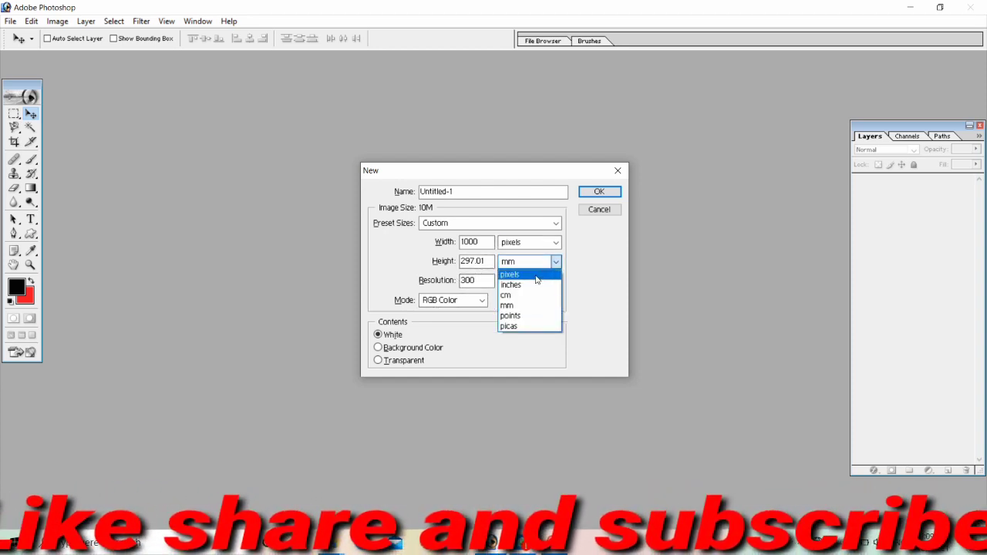
pyautogui.click(510, 274)
pyautogui.click(480, 261)
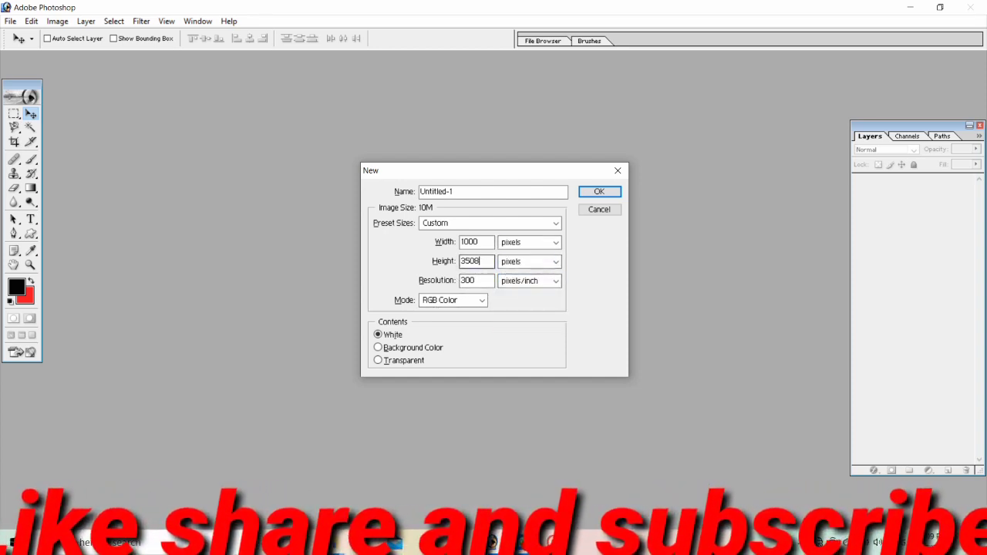
pyautogui.press('BackSpace')
pyautogui.write('10')
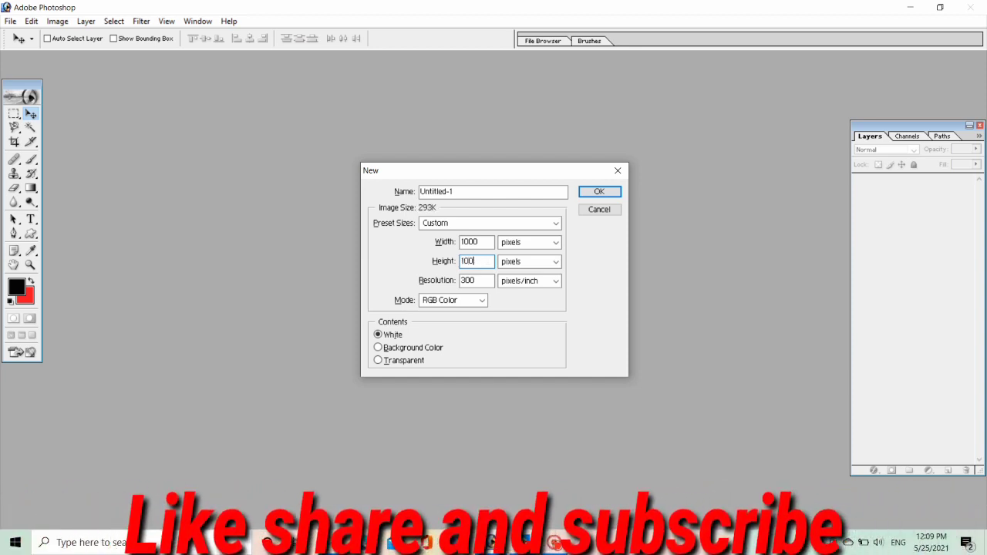
pyautogui.write('0')
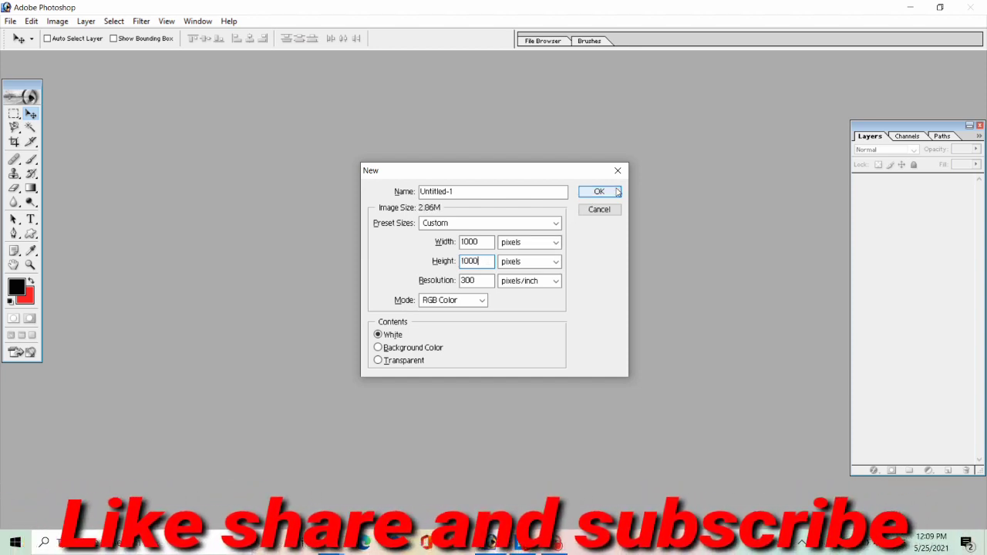
pyautogui.click(614, 192)
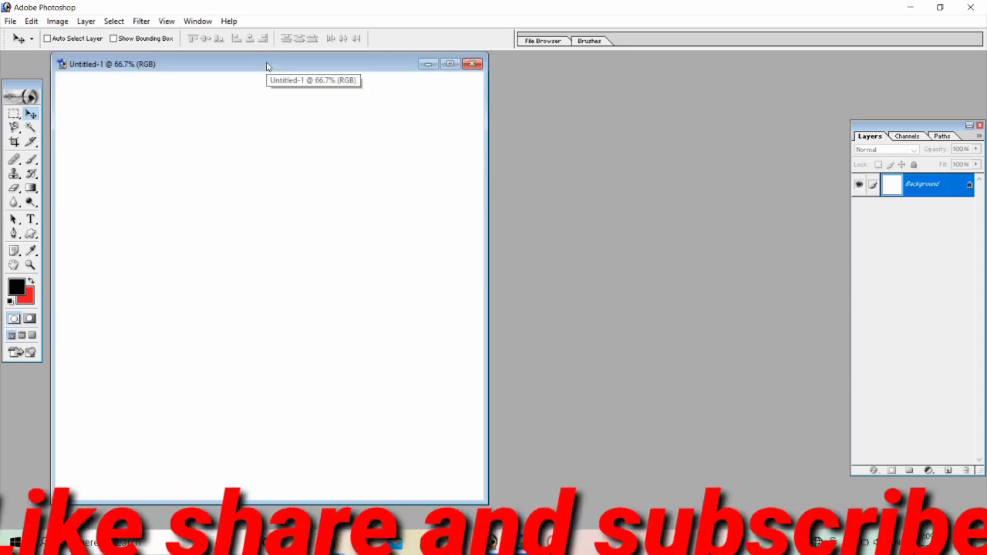
# Step: Set the Polygon tool to 80 sides with Star, 50% indent and smooth indents
pyautogui.moveTo(267, 65); pyautogui.dragTo(487, 80)
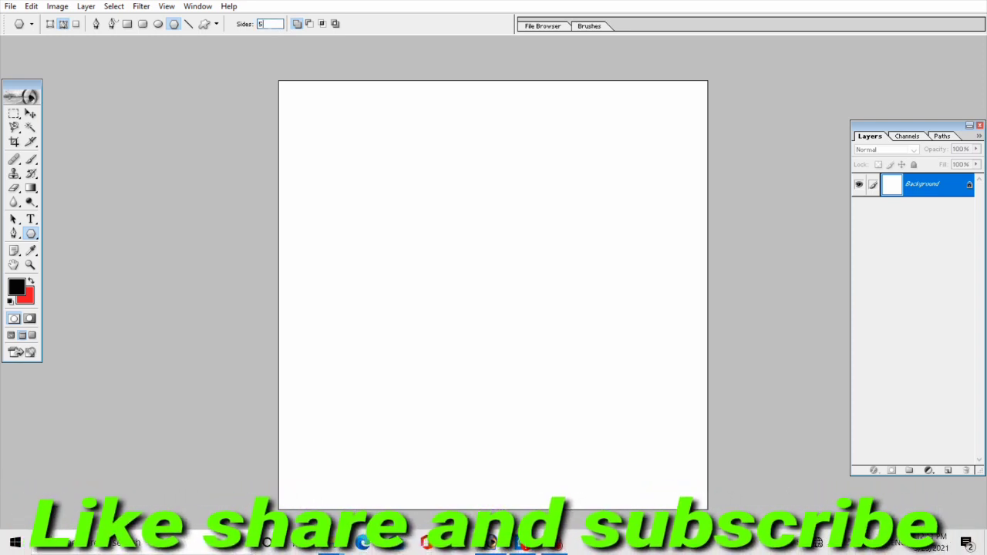
pyautogui.write('80')
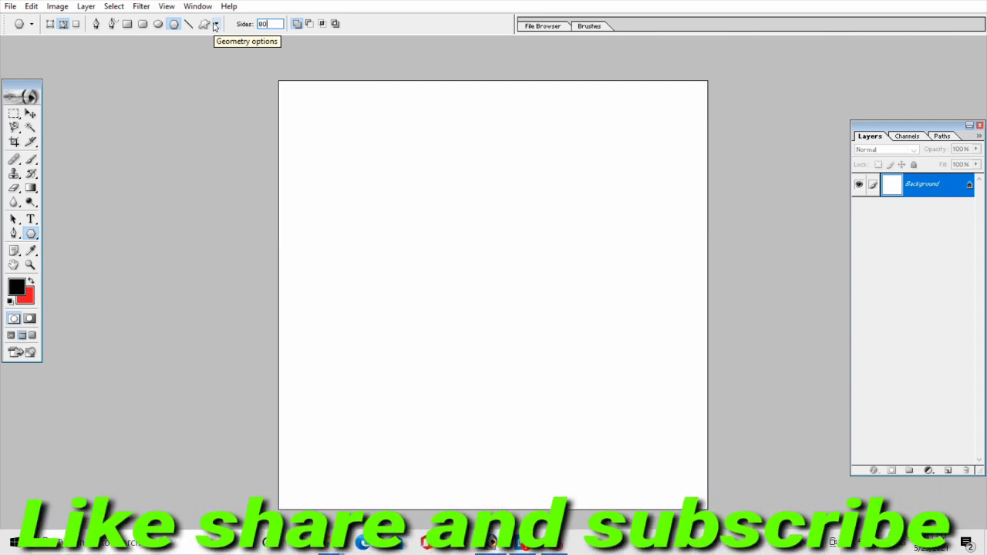
pyautogui.click(216, 24)
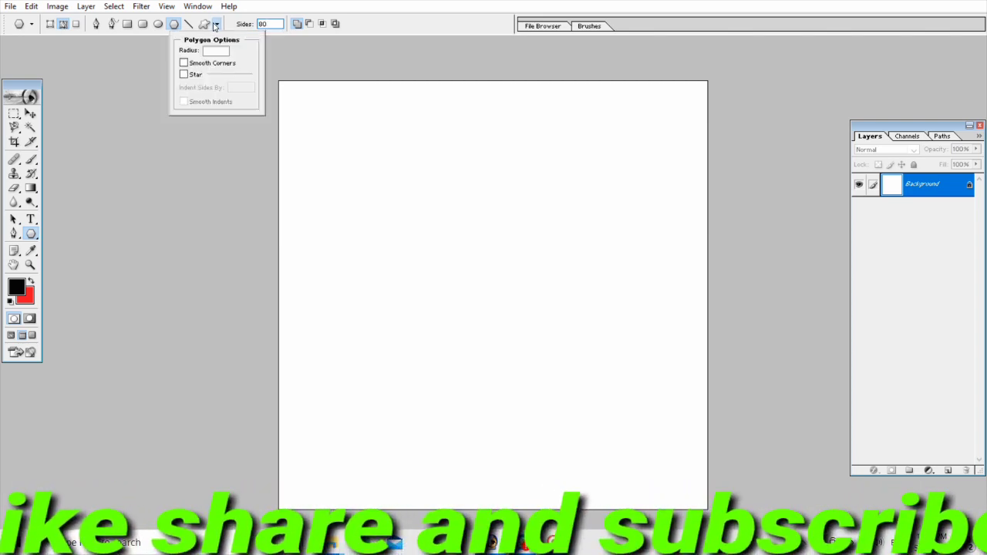
pyautogui.click(184, 74)
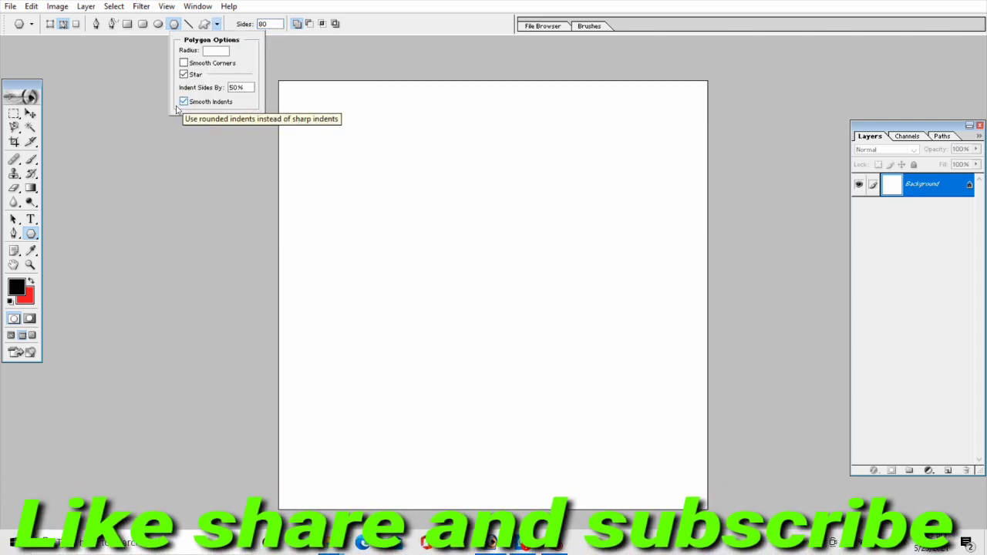
# Step: Draw the red starburst with the Polygon tool and move it to the canvas centre
pyautogui.click(121, 53)
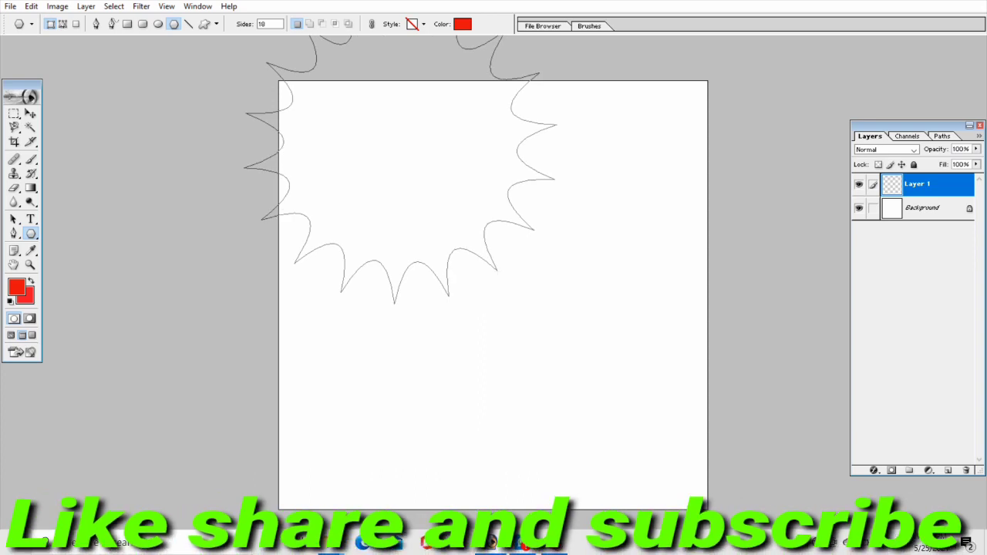
pyautogui.moveTo(417, 178); pyautogui.dragTo(429, 152)
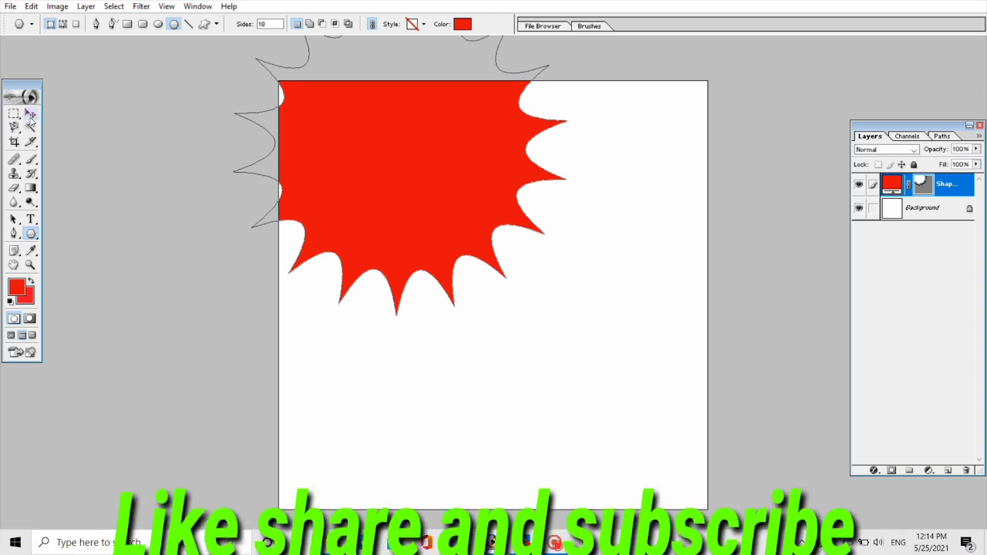
pyautogui.click(30, 114)
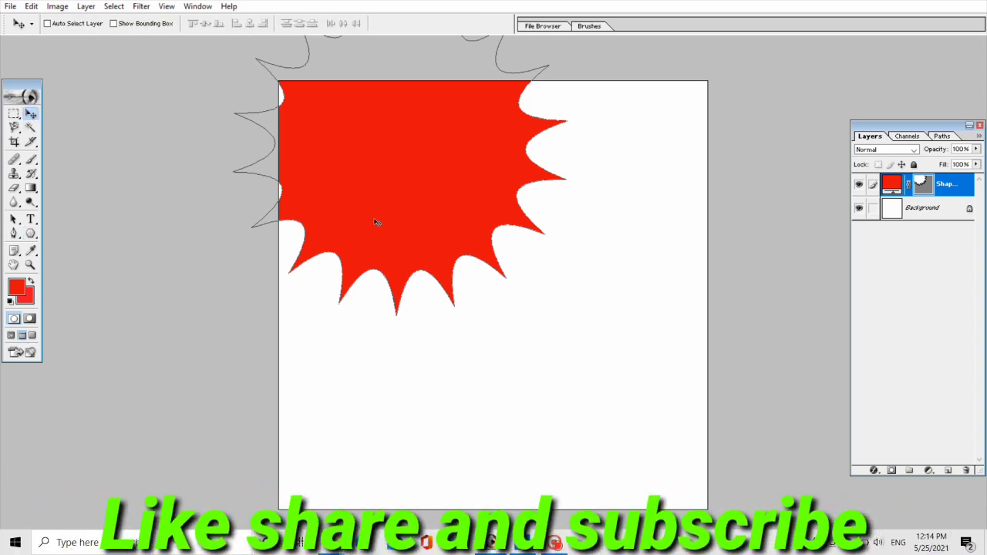
pyautogui.moveTo(377, 222)
pyautogui.mouseDown()
pyautogui.moveTo(466, 341)
pyautogui.moveTo(459, 362)
pyautogui.mouseUp()
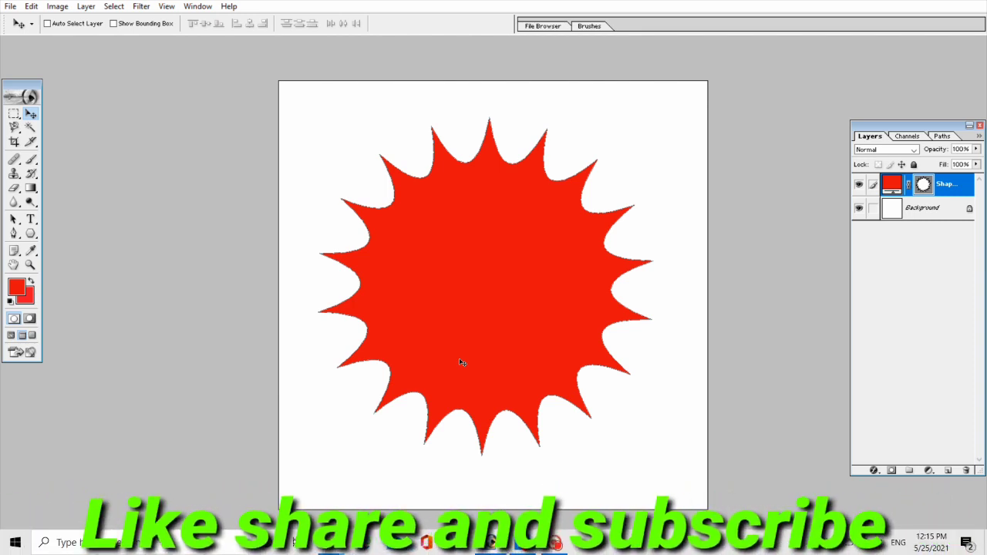
# Step: Scale the starburst up to about 110% with Free Transform
pyautogui.hotkey('ctrl', 't')
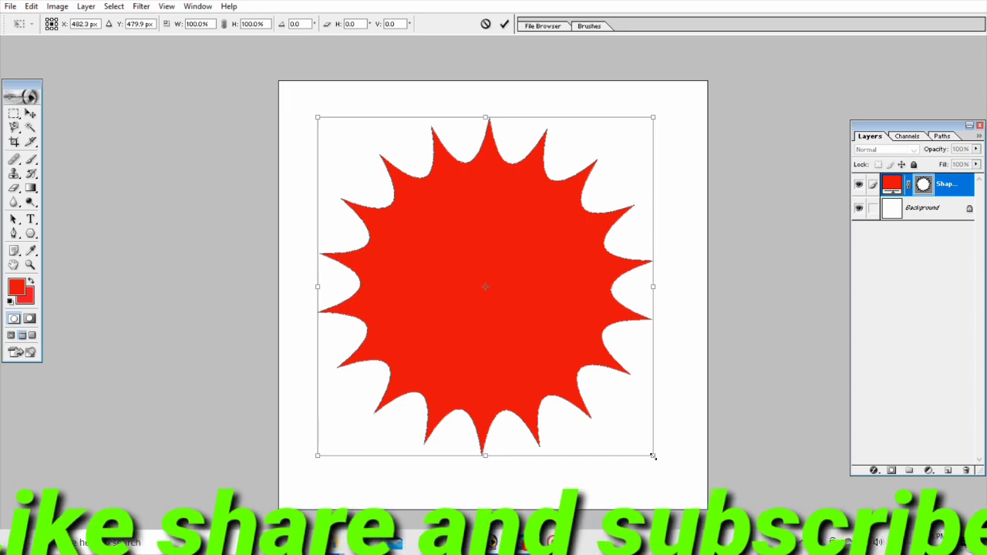
pyautogui.moveTo(653, 457); pyautogui.dragTo(692, 493)
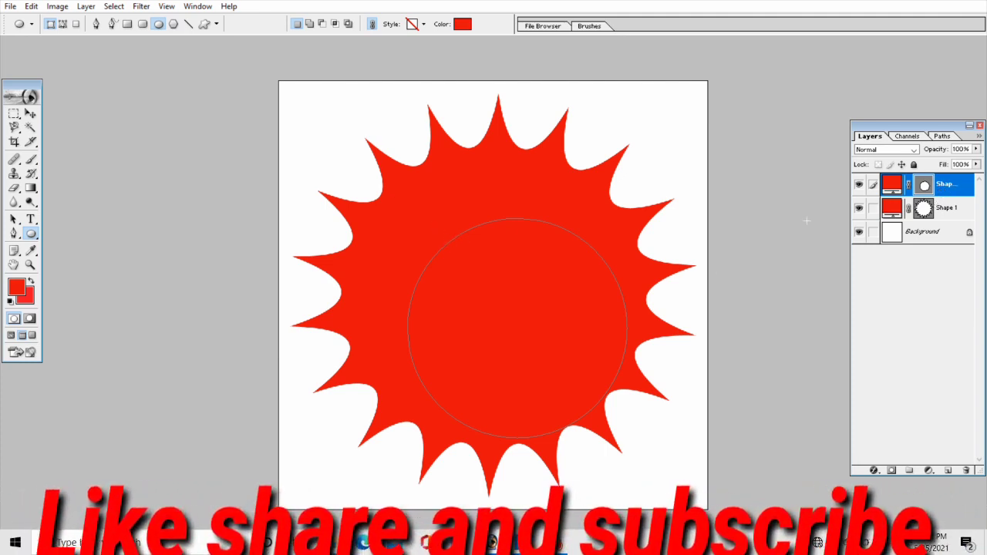
# Step: Change the centre circle layer's fill colour to magenta
pyautogui.click(462, 24)
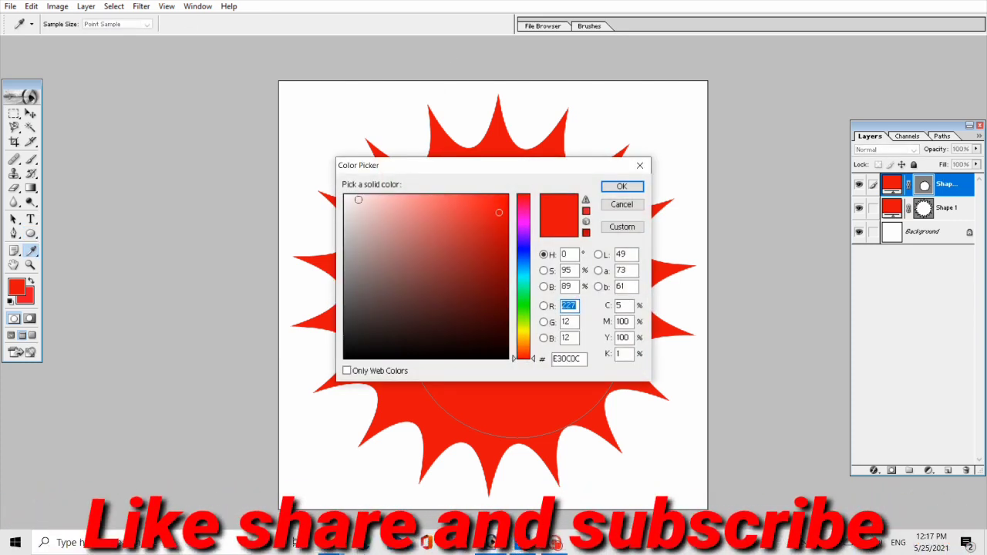
pyautogui.click(525, 222)
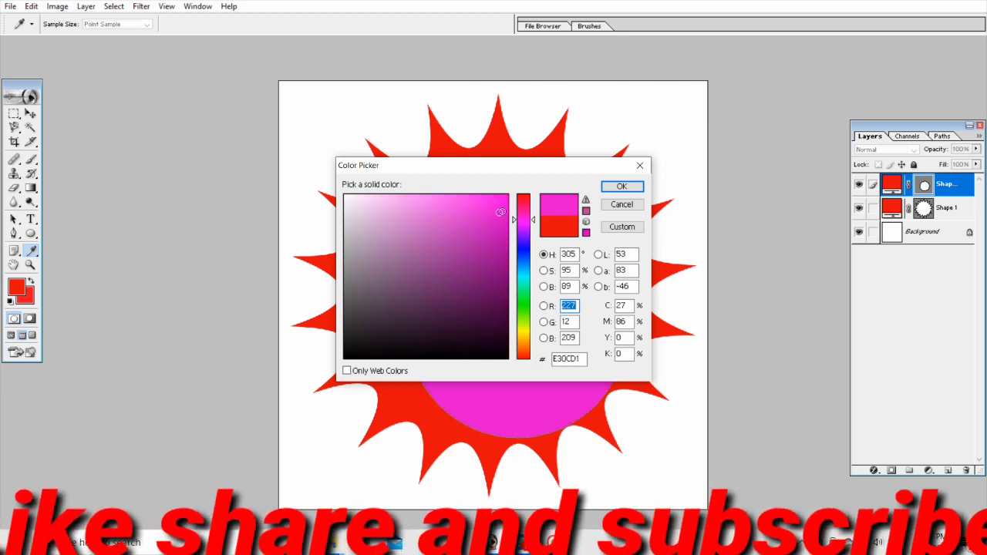
pyautogui.click(621, 188)
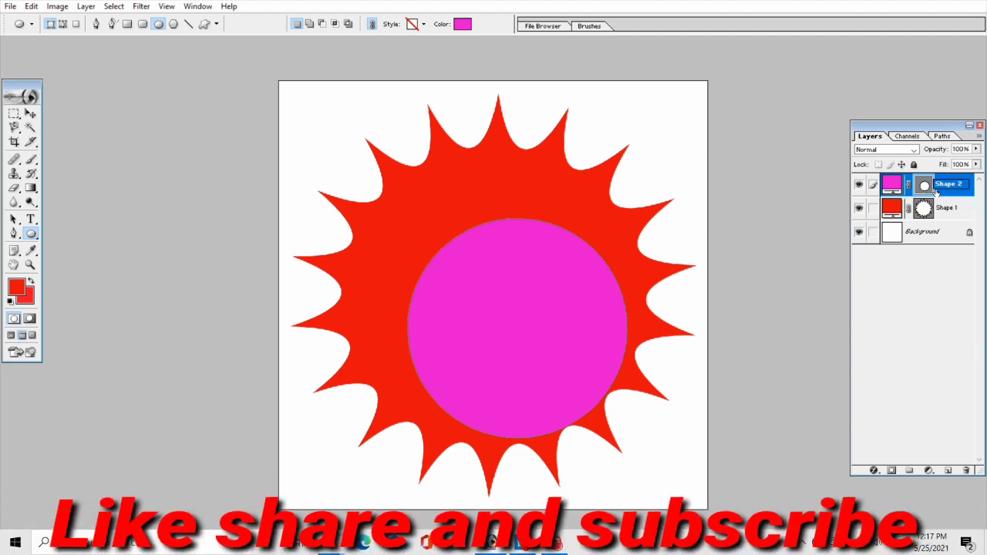
# Step: Bring up the Add a layer style menu for the Shape 2 circle layer
pyautogui.rightClick(938, 194)
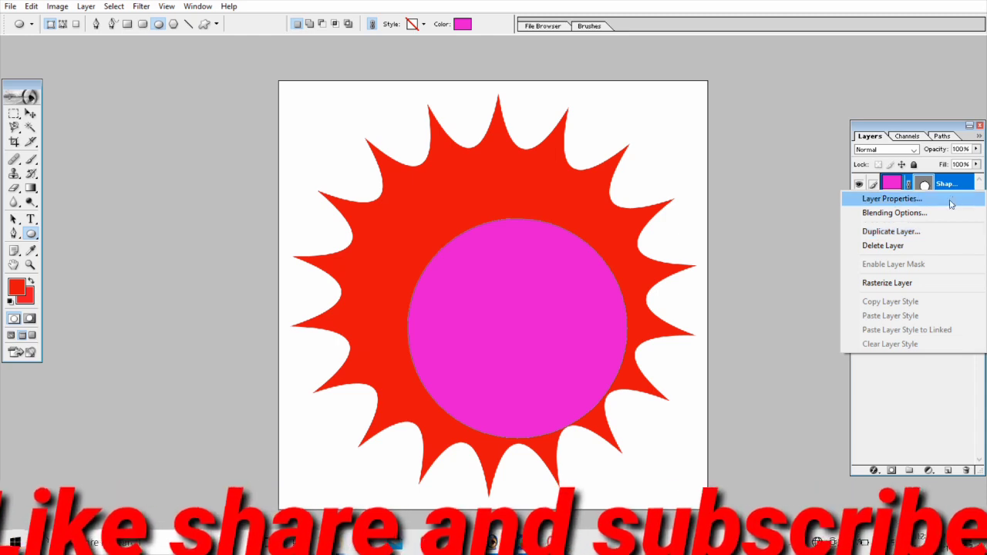
pyautogui.click(822, 311)
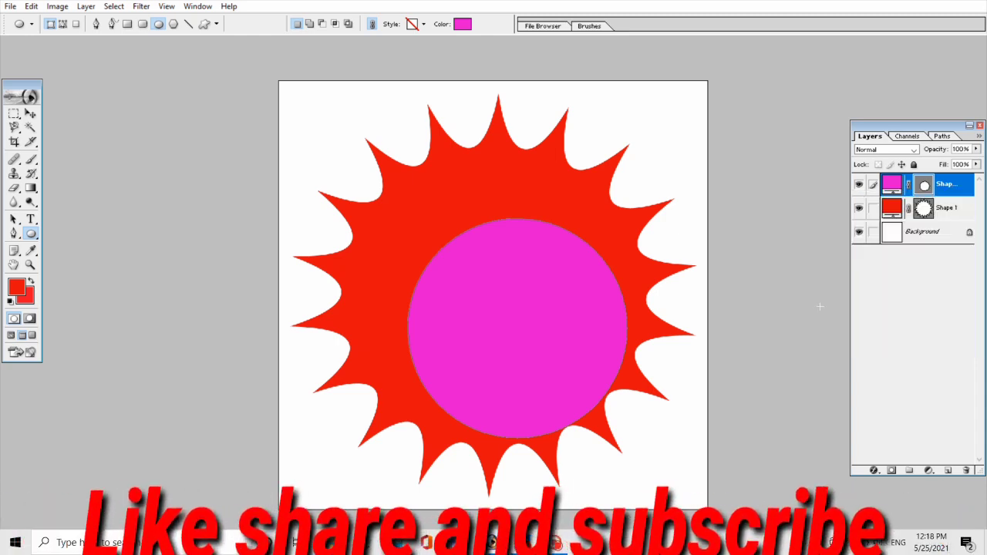
pyautogui.click(892, 471)
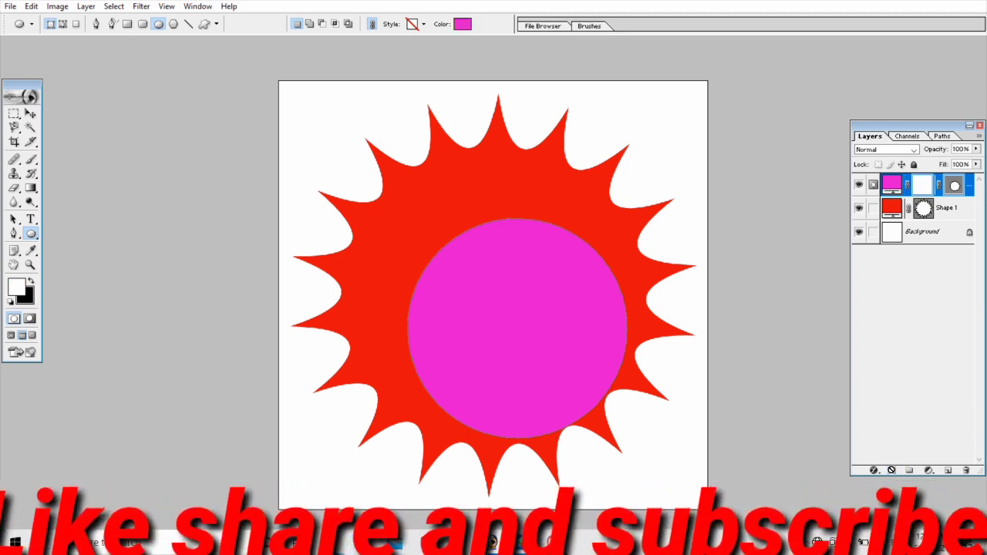
pyautogui.hotkey('ctrl', 'z')
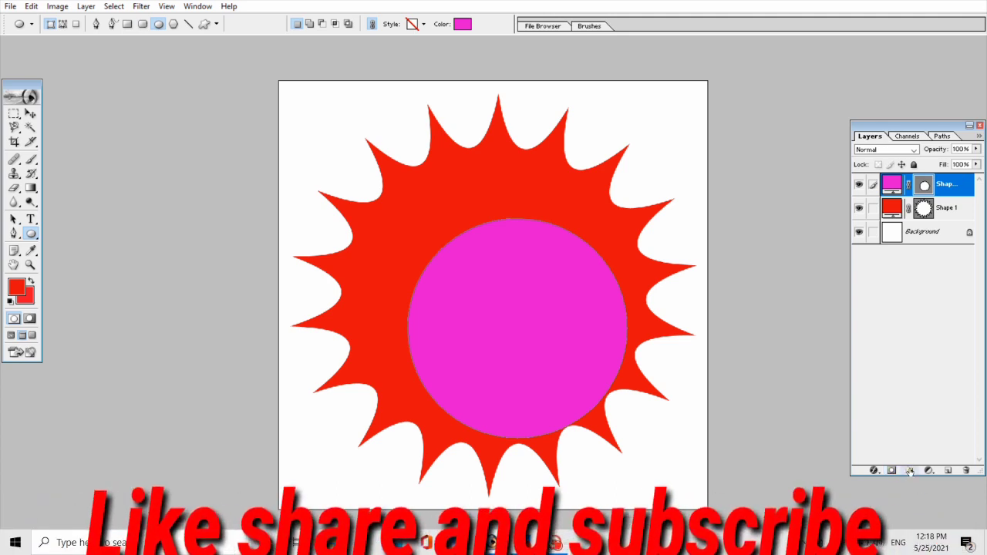
pyautogui.click(875, 471)
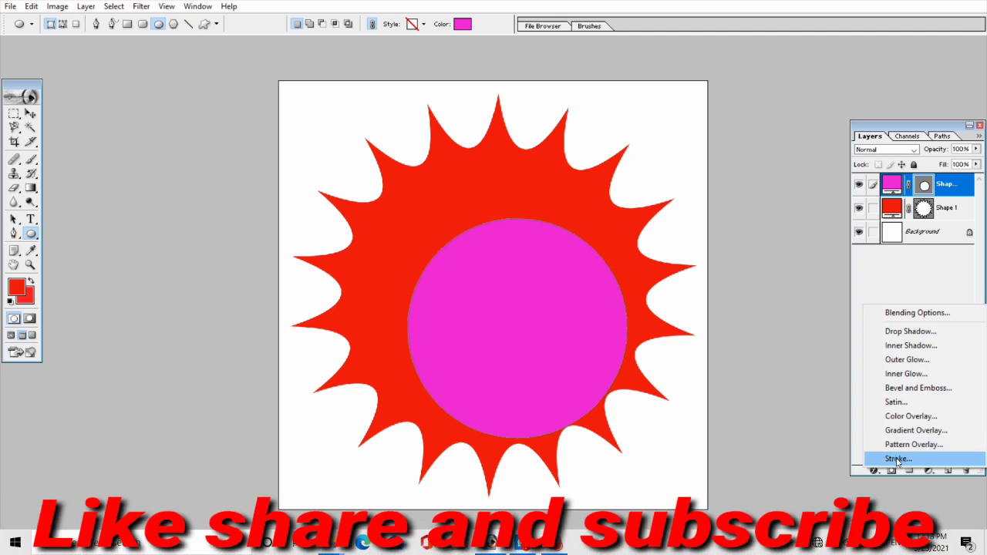
# Step: Add a 27 px red outside Stroke effect to the magenta circle
pyautogui.click(898, 460)
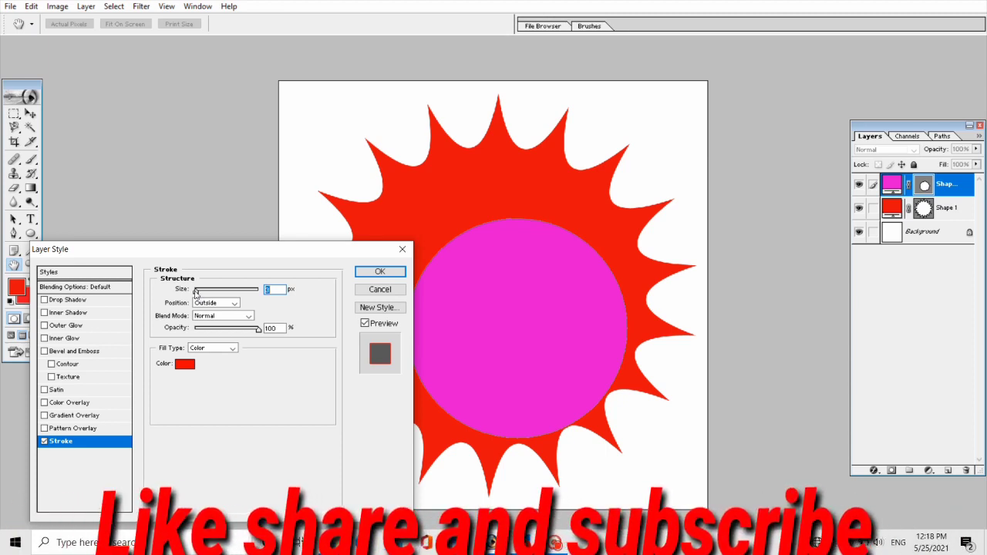
pyautogui.moveTo(196, 294); pyautogui.dragTo(204, 300)
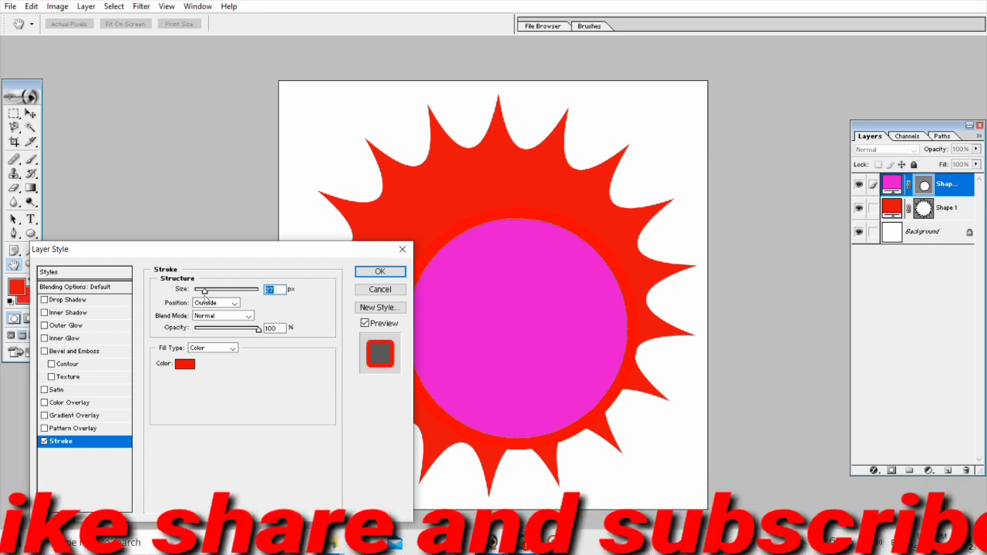
pyautogui.click(369, 273)
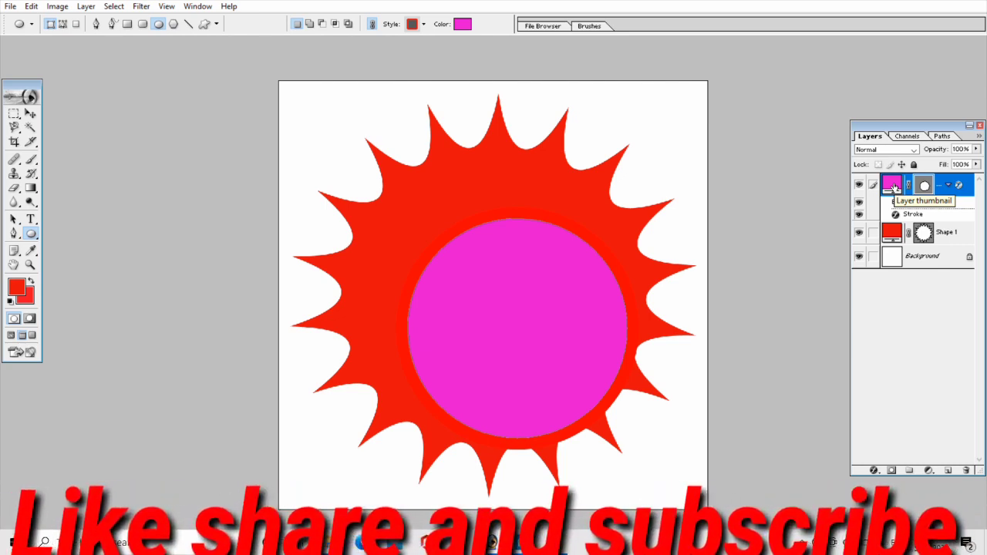
# Step: Change the inner circle's fill colour to pale pink FAF1F9
pyautogui.rightClick(893, 187)
pyautogui.press('Escape')
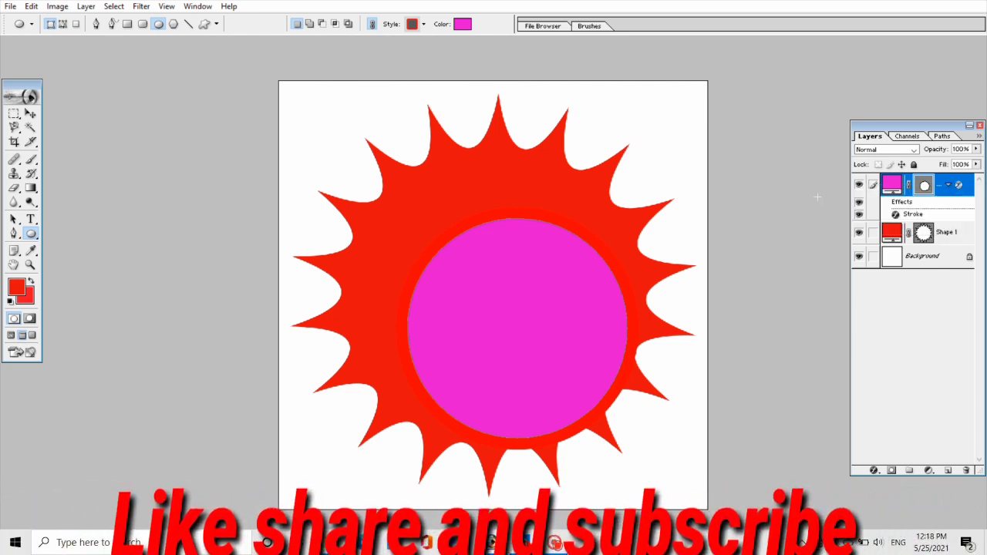
pyautogui.doubleClick(893, 186)
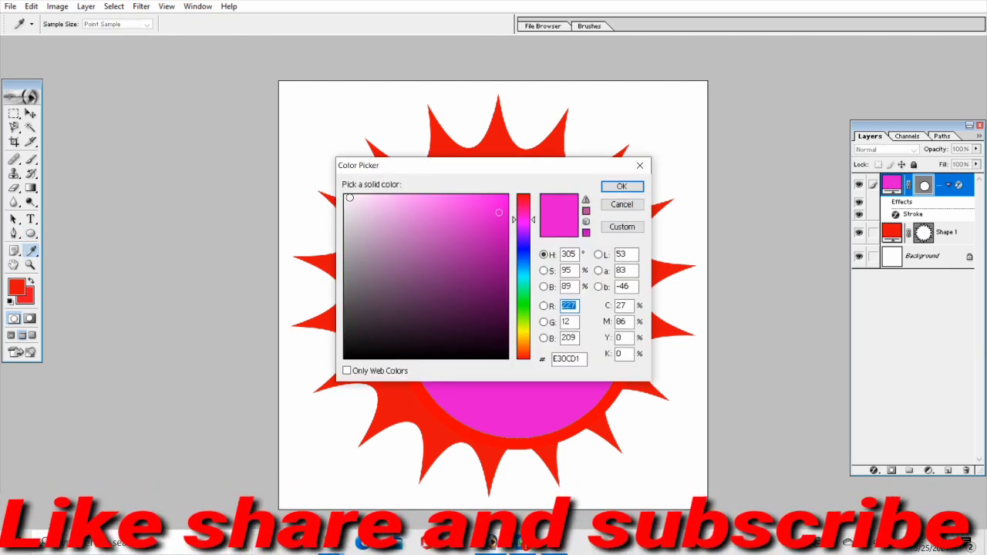
pyautogui.click(349, 198)
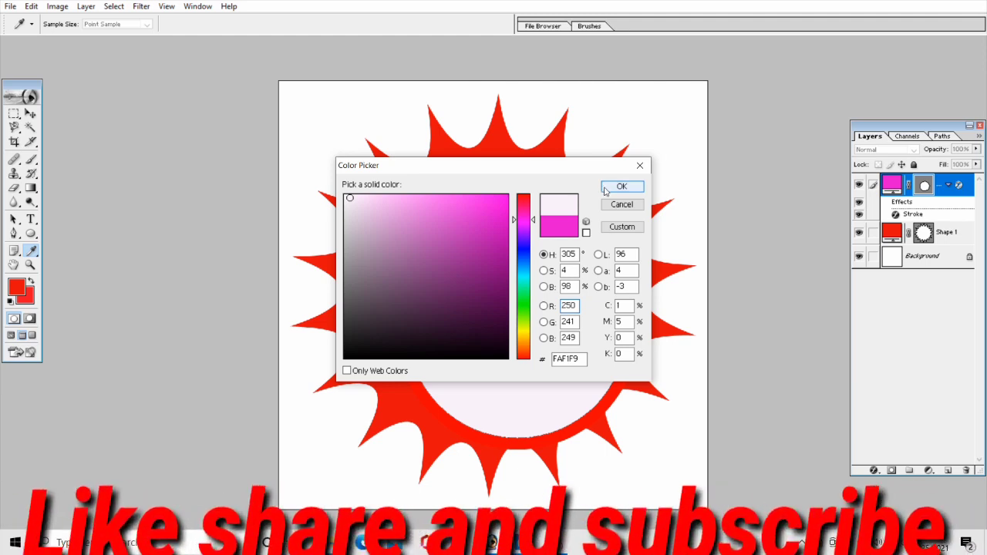
pyautogui.click(606, 189)
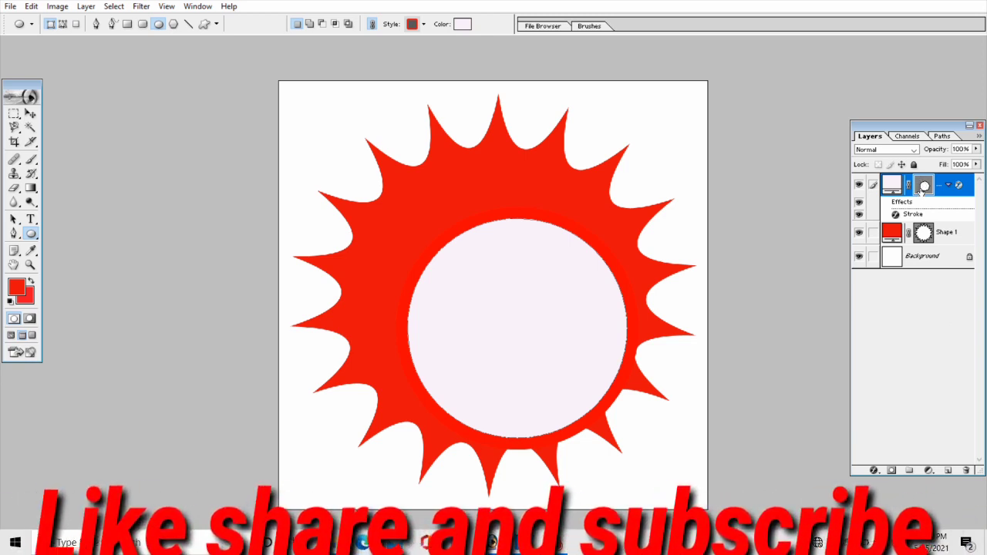
pyautogui.click(920, 190)
pyautogui.rightClick(925, 189)
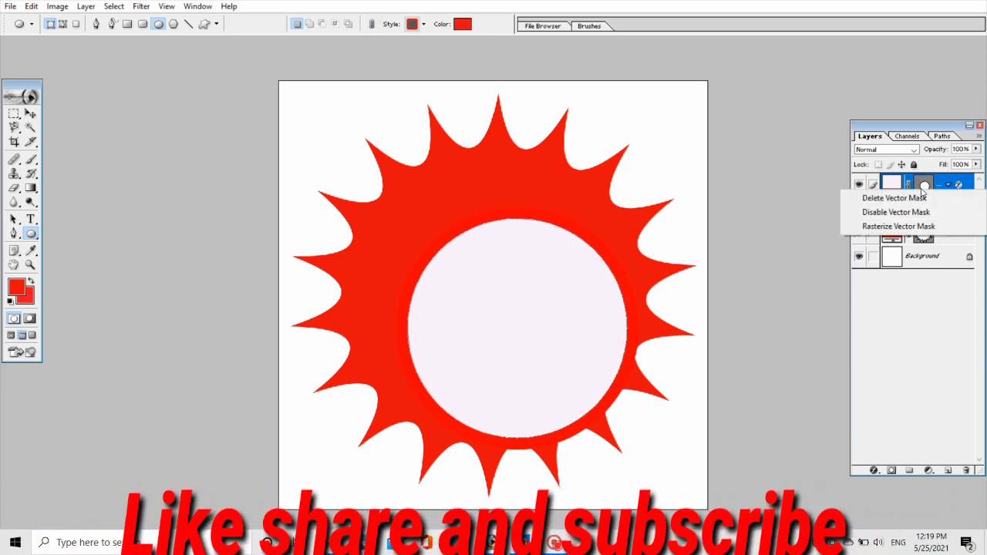
# Step: Recolour the inner circle's 27 px outside stroke to magenta FF00F0
pyautogui.click(812, 284)
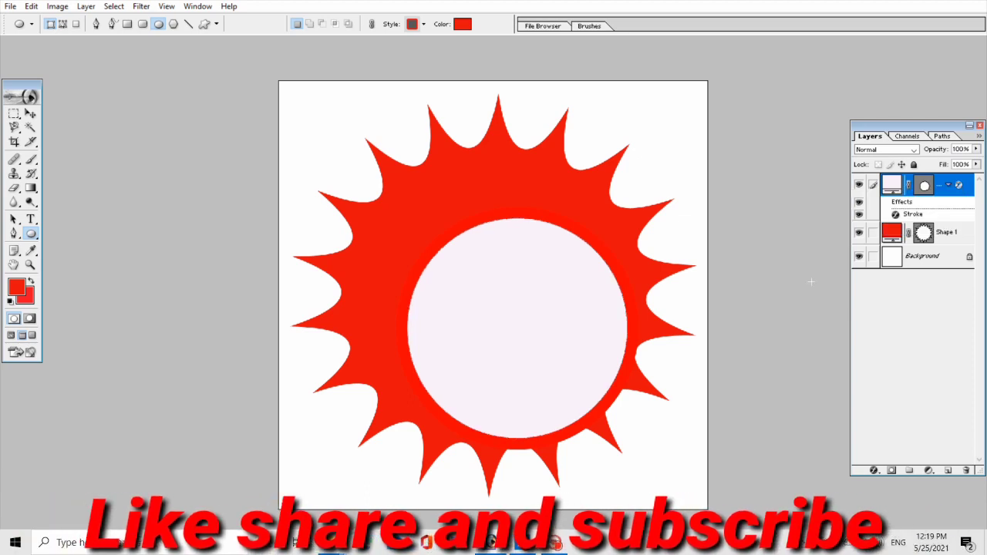
pyautogui.click(874, 472)
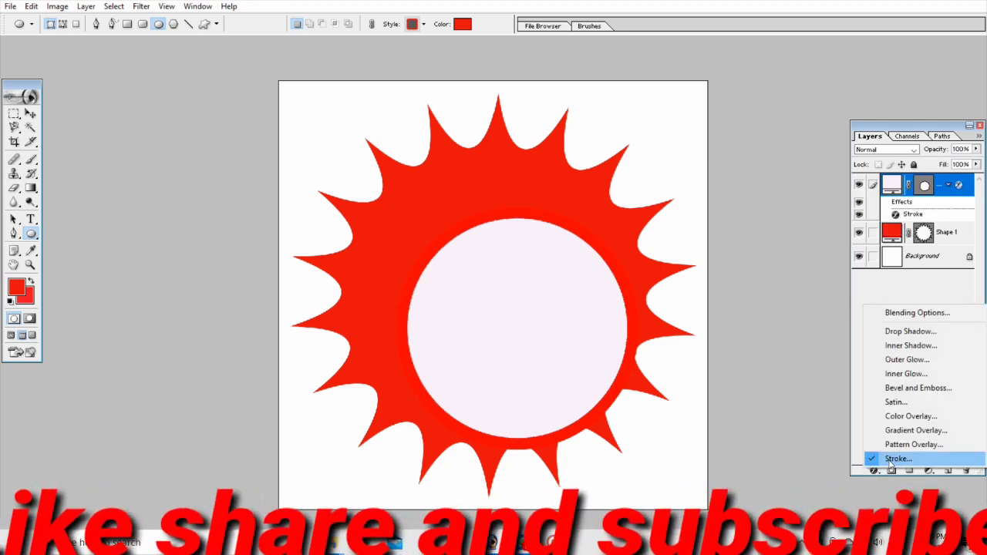
pyautogui.click(892, 460)
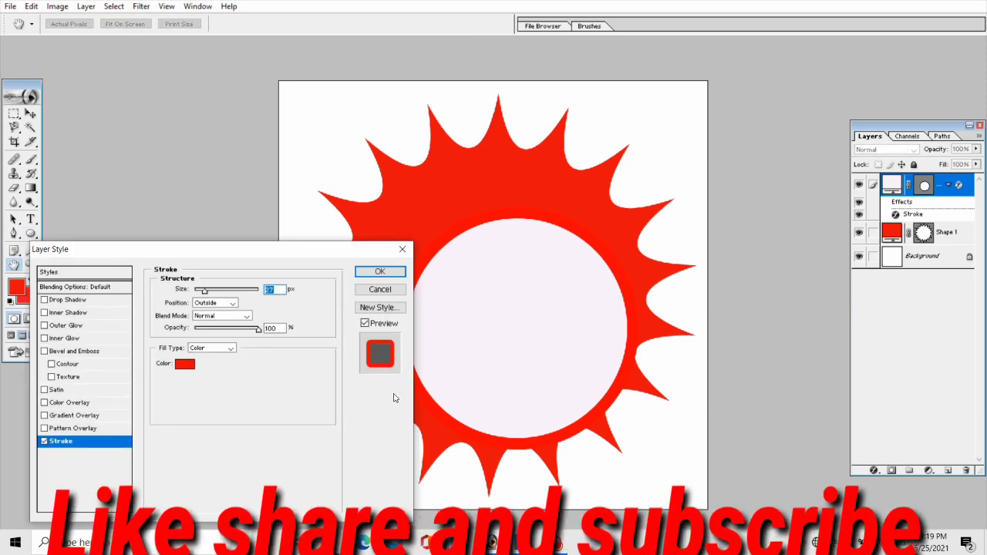
pyautogui.click(192, 364)
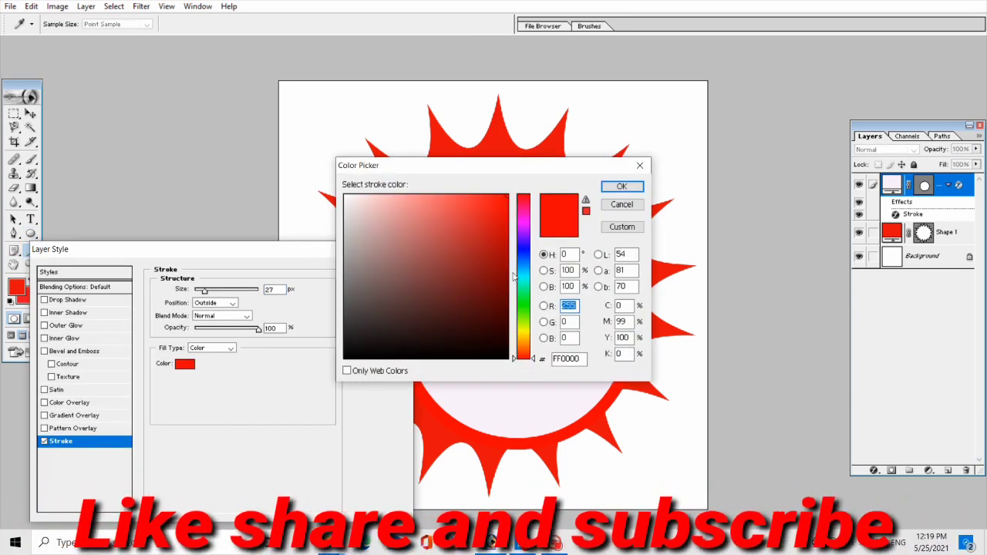
pyautogui.click(524, 221)
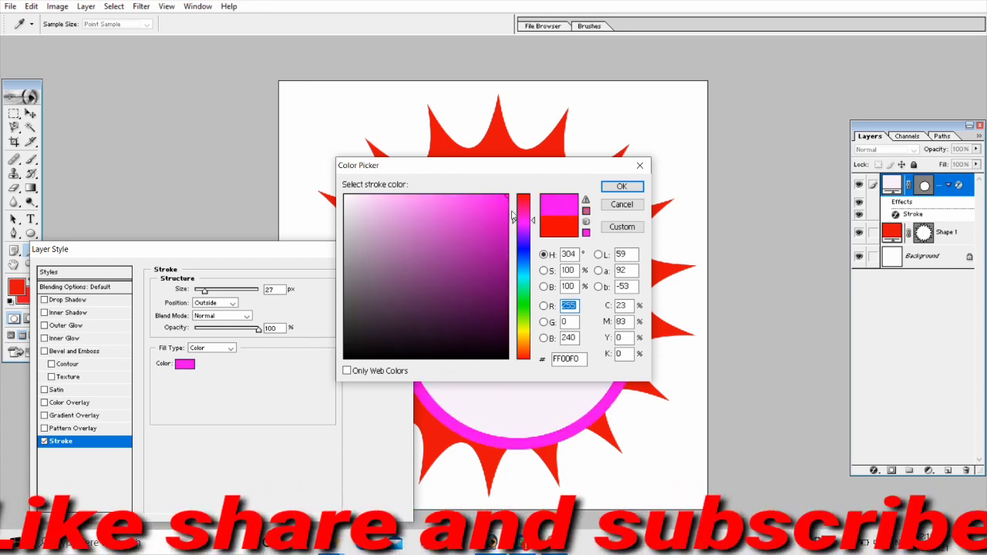
pyautogui.click(623, 189)
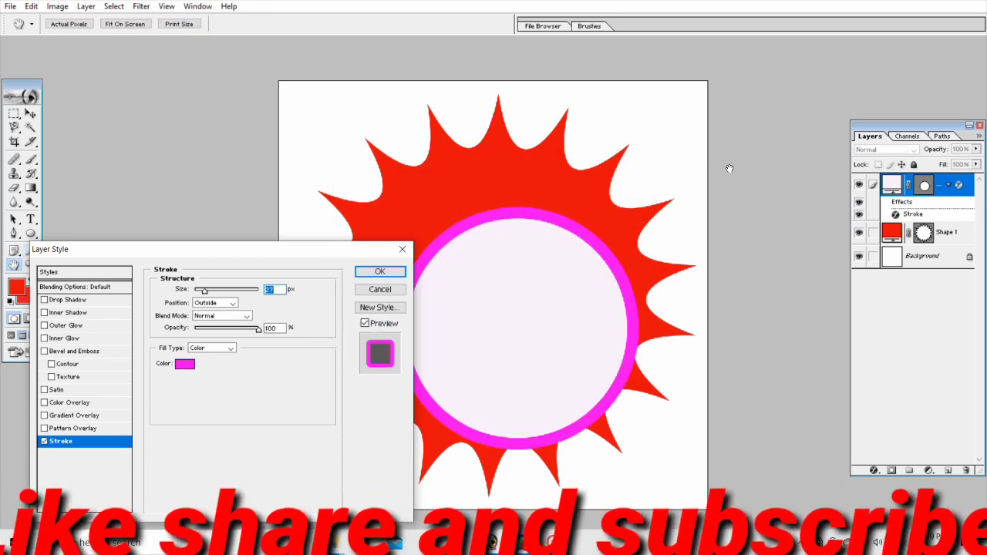
pyautogui.click(380, 272)
pyautogui.hotkey('ctrl', 't')
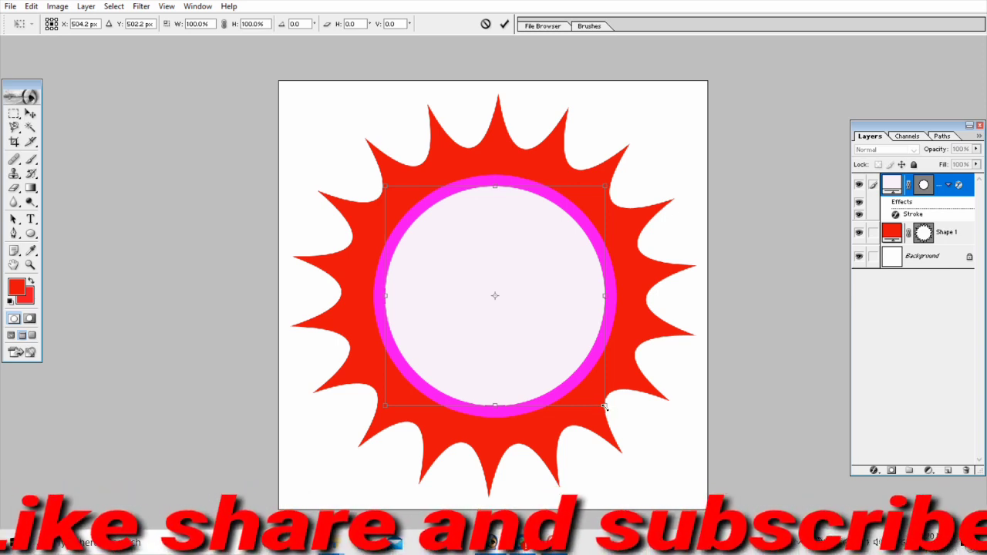
# Step: Scale the inner circle to 124.6% and centre it within the starburst
pyautogui.moveTo(605, 407); pyautogui.dragTo(659, 460)
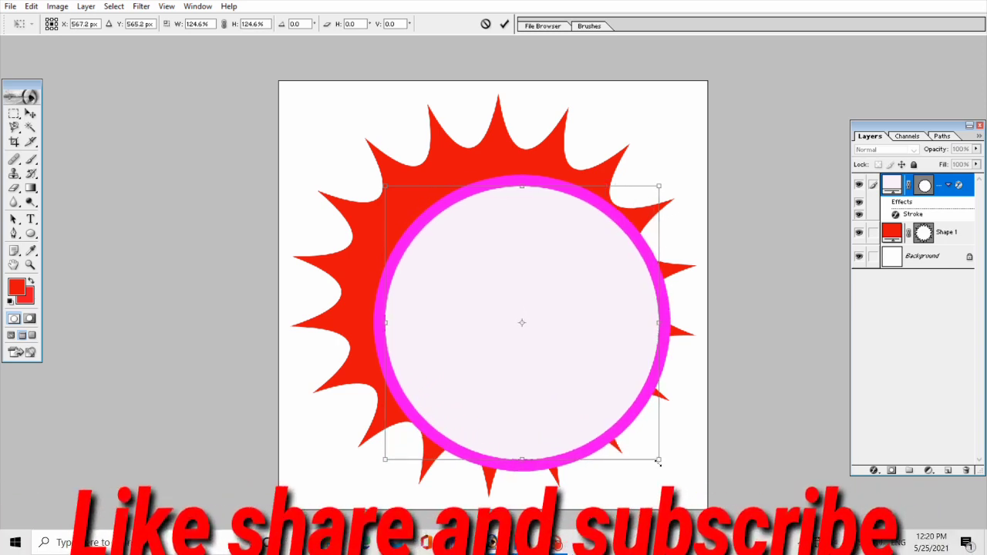
pyautogui.moveTo(597, 376); pyautogui.dragTo(568, 349)
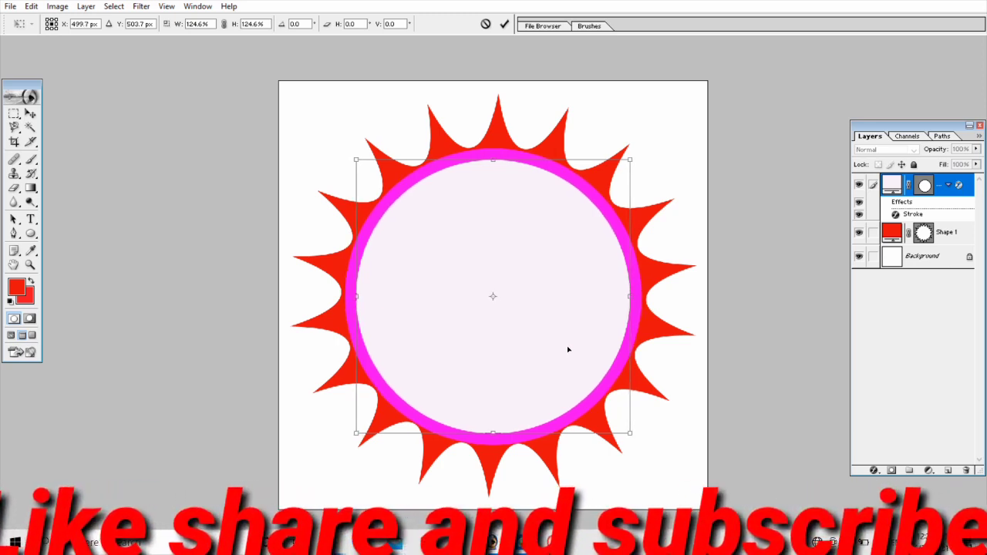
pyautogui.moveTo(567, 350); pyautogui.dragTo(567, 350)
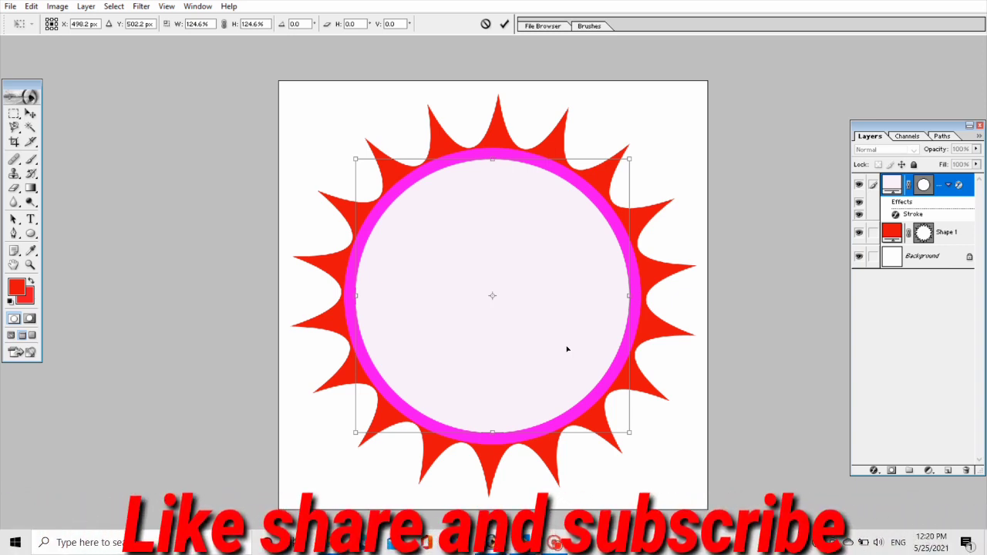
pyautogui.press('Return')
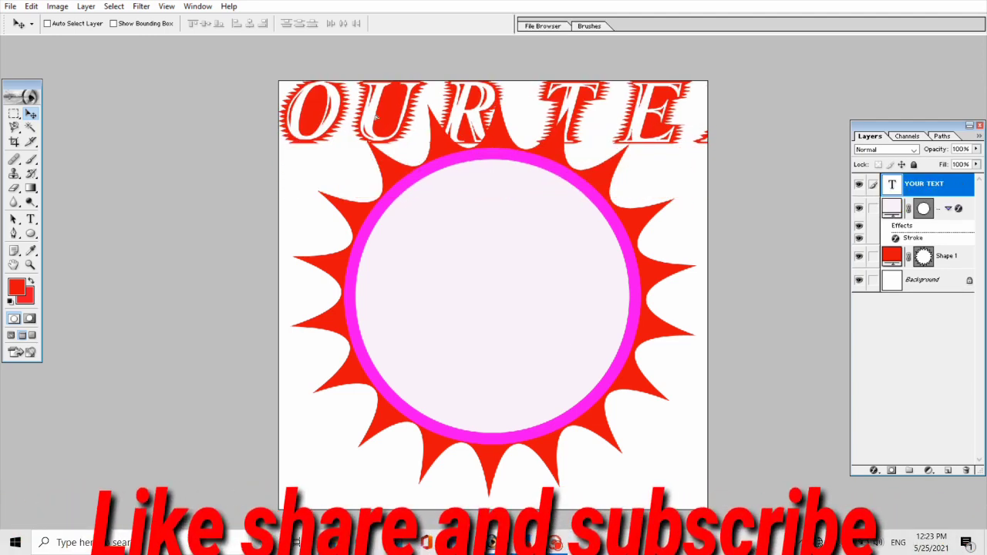
# Step: Drag the YOUR TEXT layer down onto the badge and change its font to DFMincho-SU
pyautogui.moveTo(374, 116)
pyautogui.mouseDown()
pyautogui.moveTo(383, 236)
pyautogui.moveTo(383, 212)
pyautogui.mouseUp()
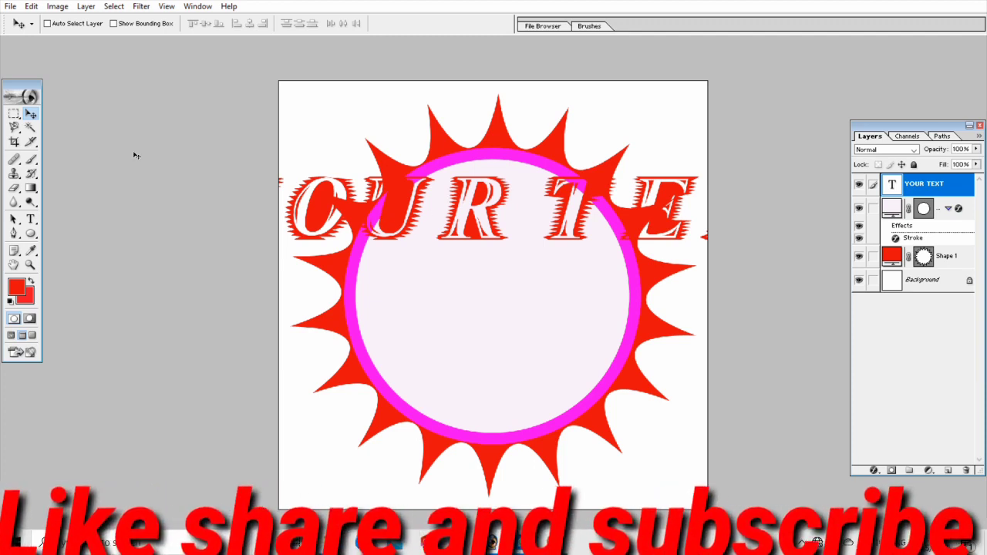
pyautogui.click(31, 221)
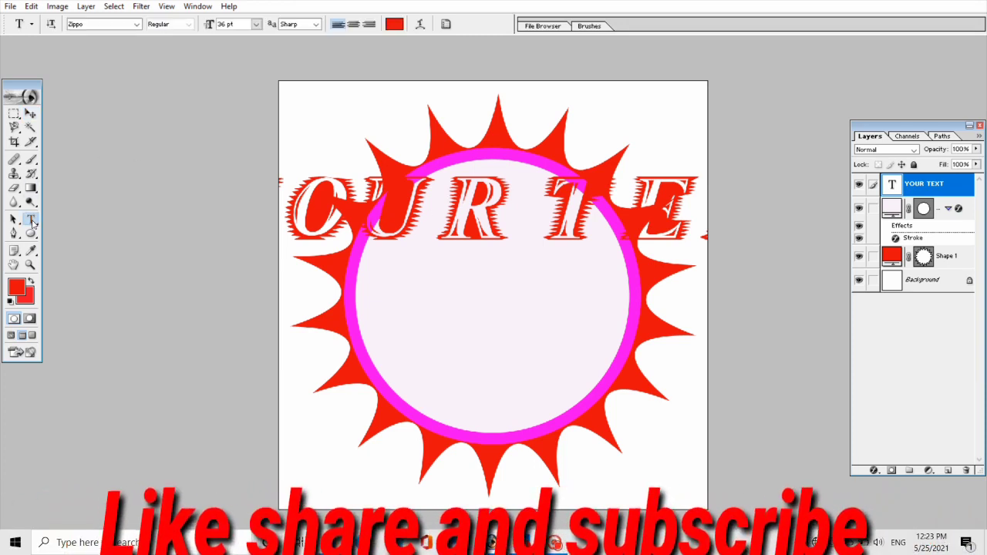
pyautogui.click(135, 24)
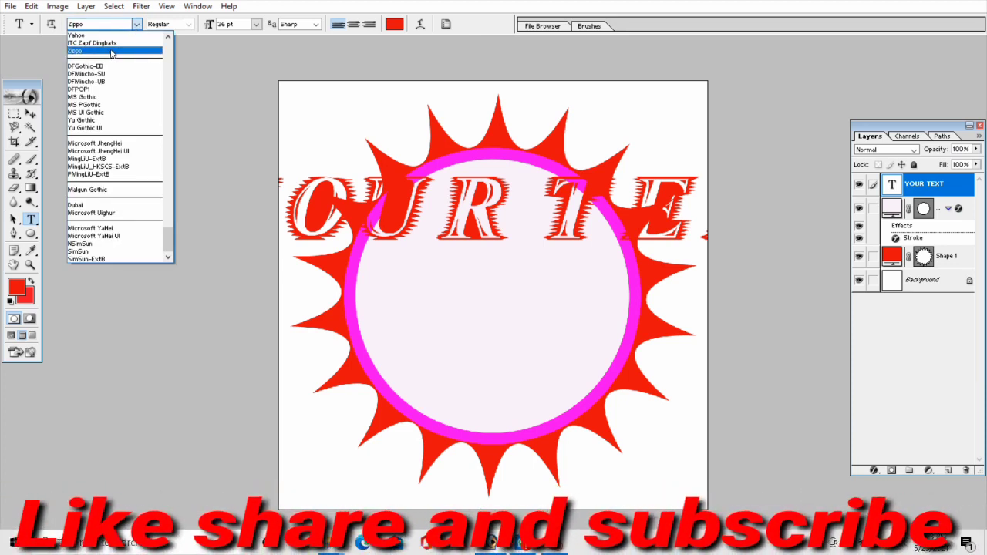
pyautogui.click(110, 75)
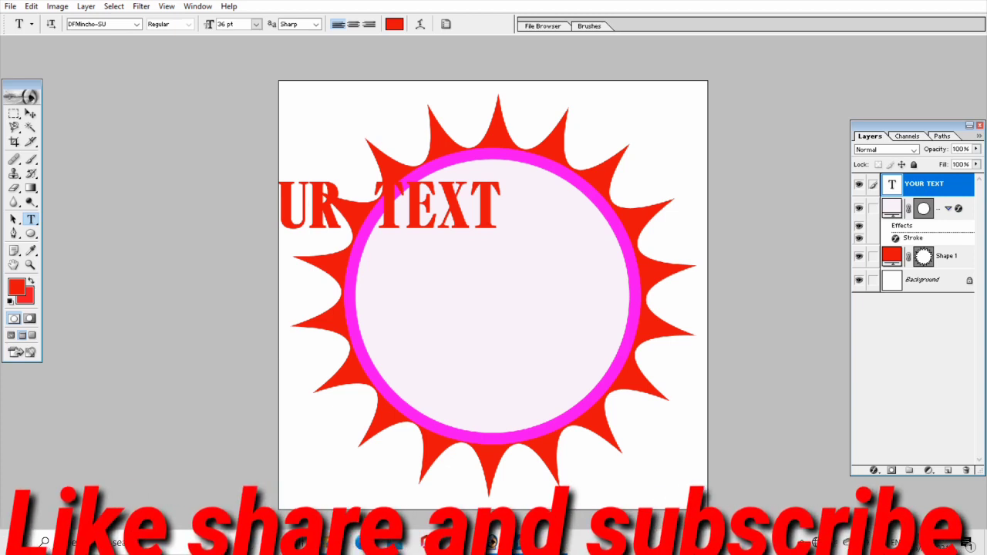
# Step: Move YOUR TEXT into the circle's centre and begin shrinking it with Free Transform
pyautogui.click(31, 114)
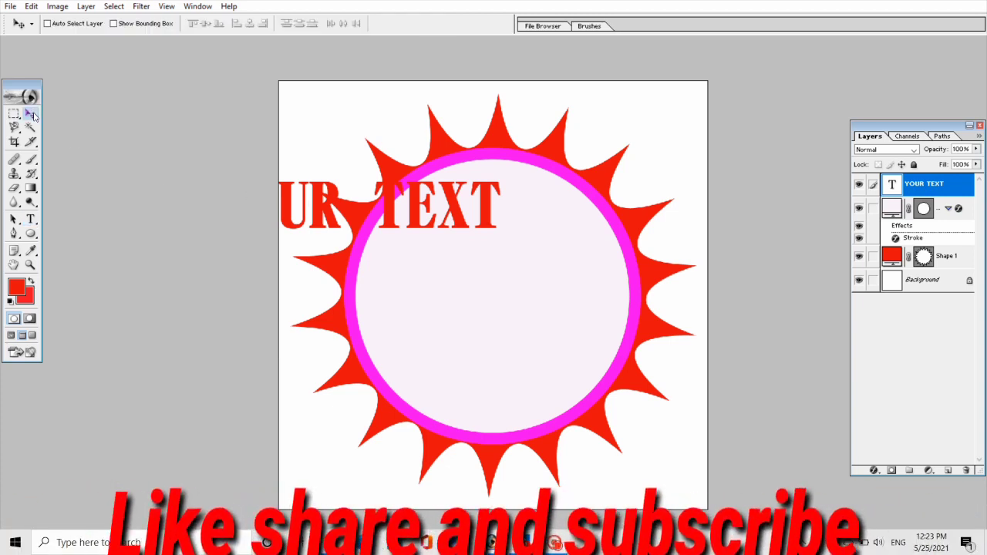
pyautogui.moveTo(326, 207); pyautogui.dragTo(459, 247)
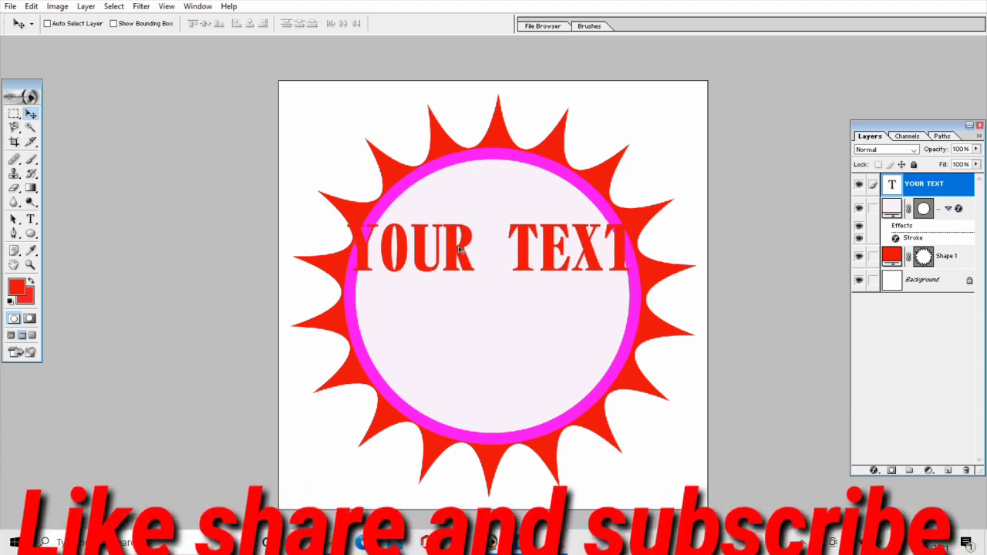
pyautogui.hotkey('ctrl', 't')
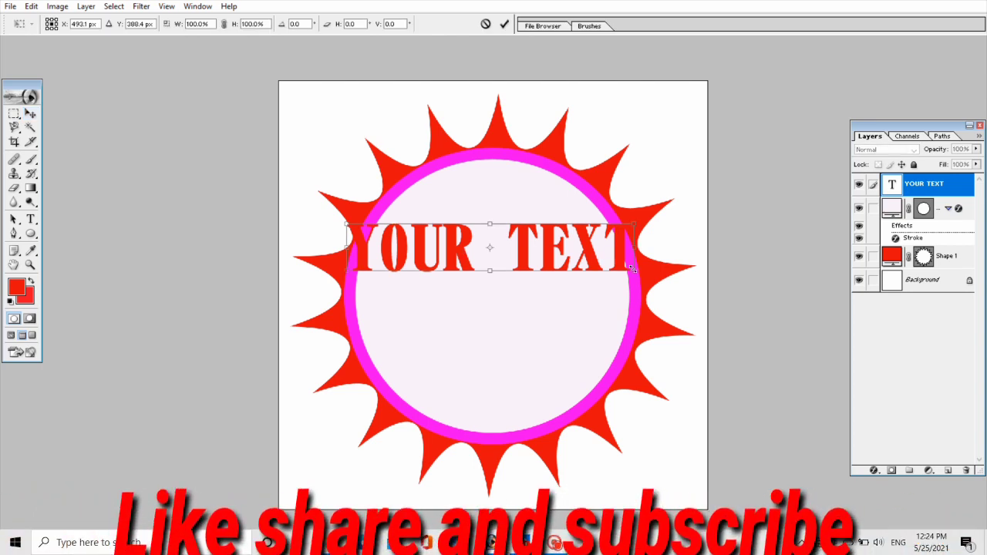
pyautogui.moveTo(631, 268); pyautogui.dragTo(557, 262)
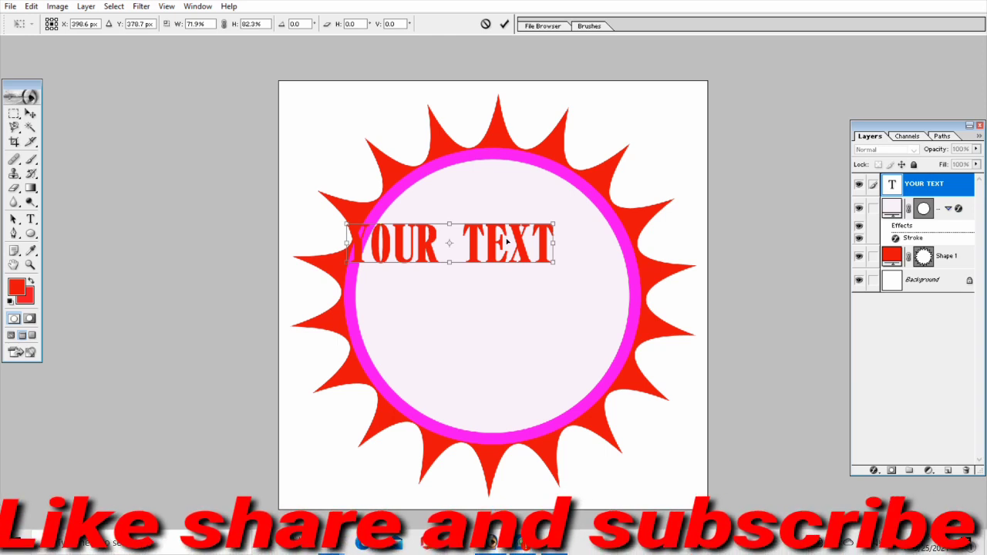
pyautogui.moveTo(506, 241); pyautogui.dragTo(551, 226)
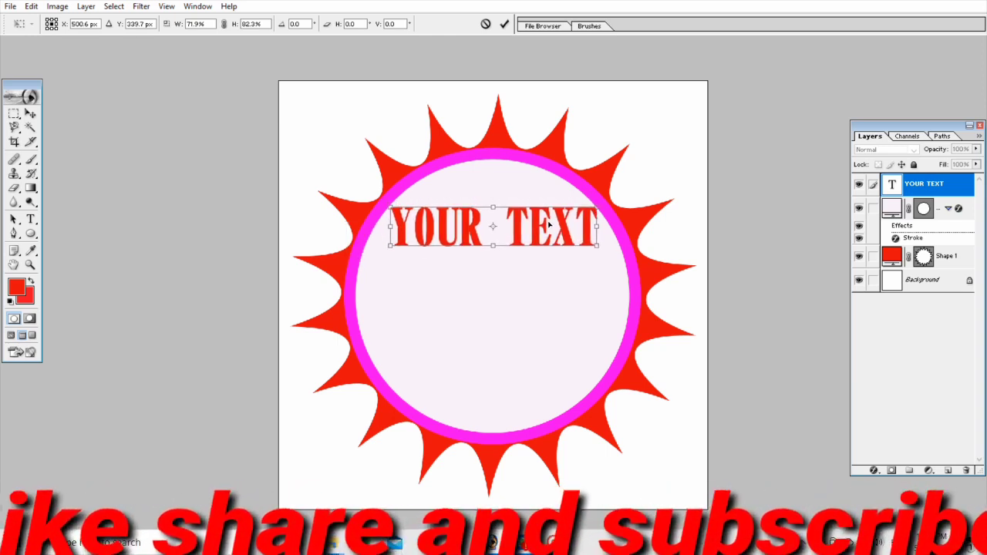
# Step: Fine-tune YOUR TEXT's size and position across the circle's top and apply the transformation
pyautogui.moveTo(551, 225); pyautogui.dragTo(549, 222)
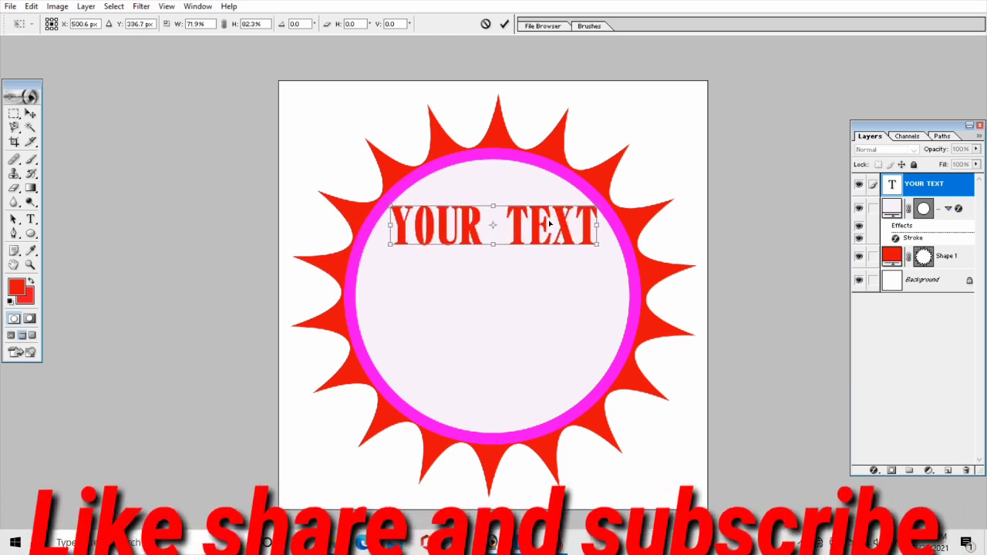
pyautogui.moveTo(597, 244); pyautogui.dragTo(547, 223)
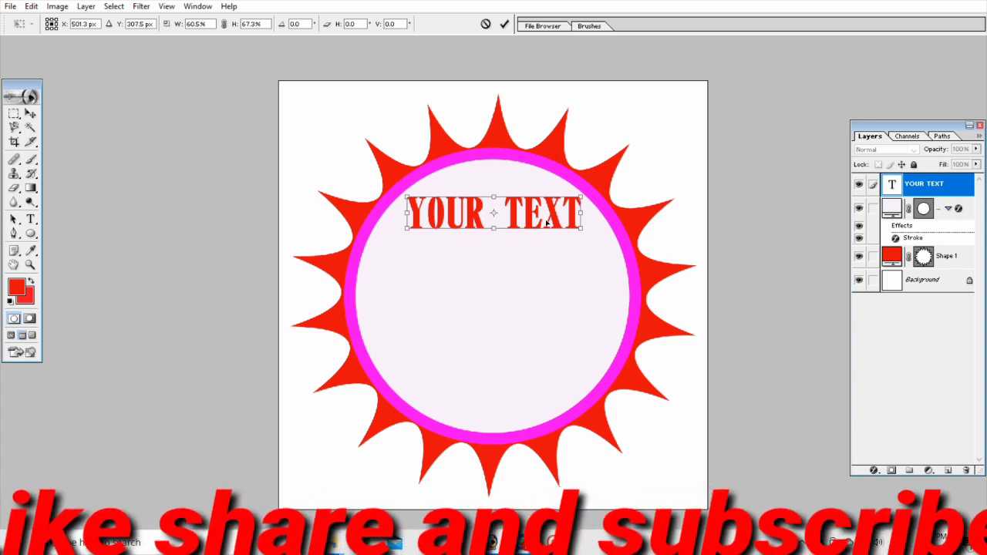
pyautogui.moveTo(546, 223); pyautogui.dragTo(545, 223)
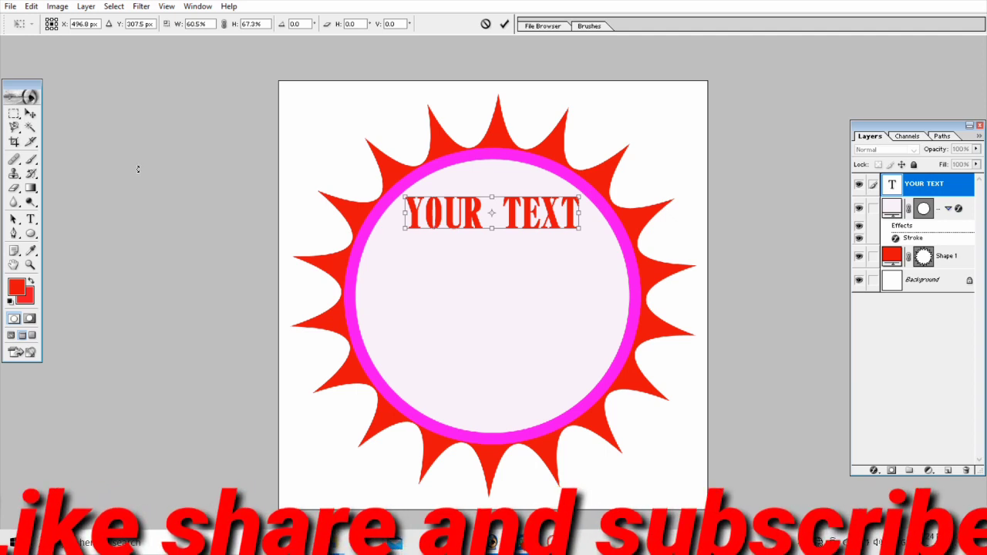
pyautogui.click(30, 220)
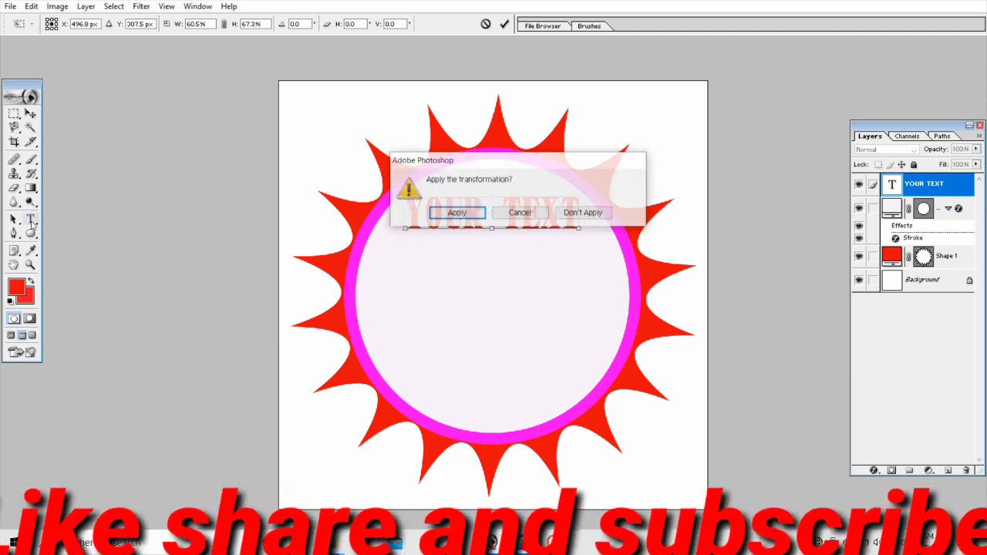
pyautogui.click(449, 212)
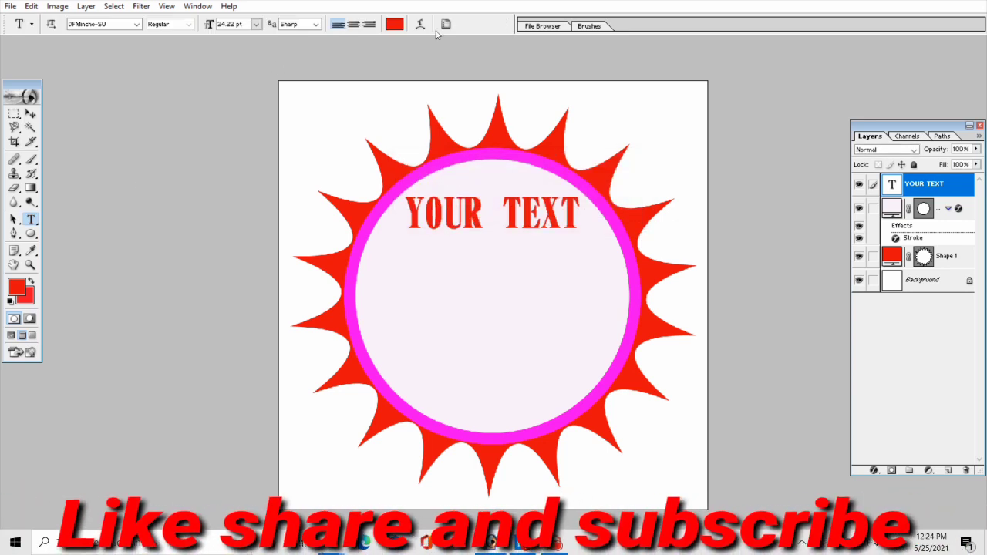
# Step: Recolour the YOUR TEXT lettering blue (0C6CE3) using the Type options colour swatch
pyautogui.click(396, 26)
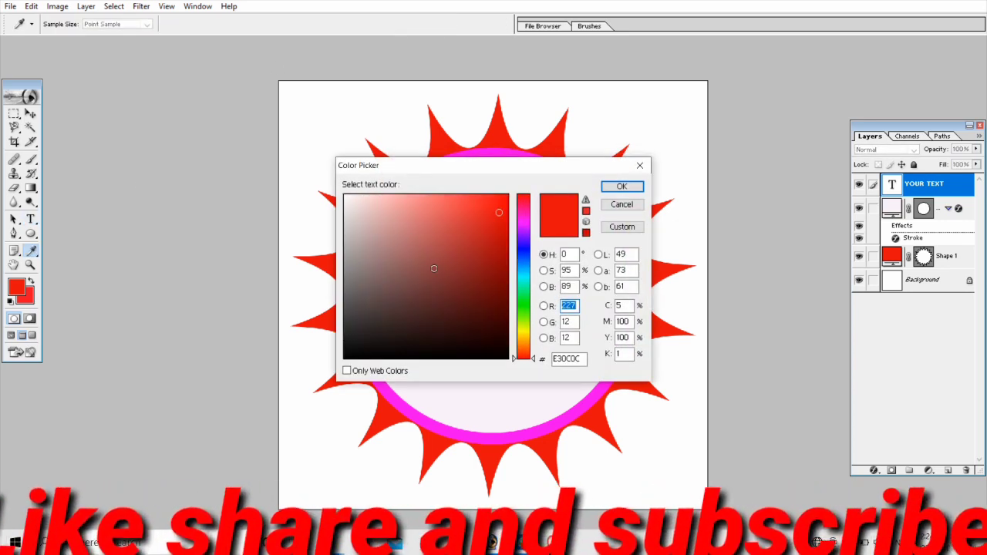
pyautogui.click(527, 262)
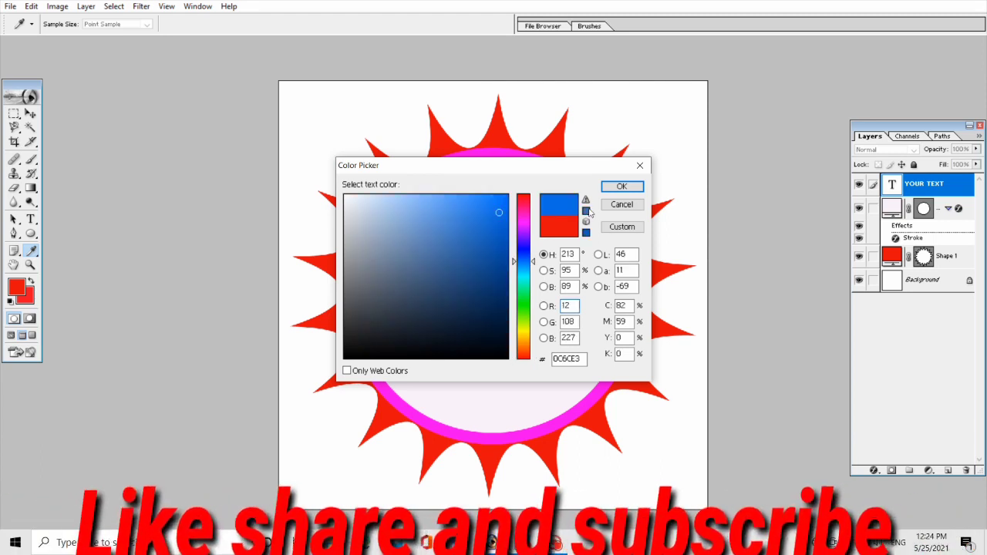
pyautogui.click(621, 187)
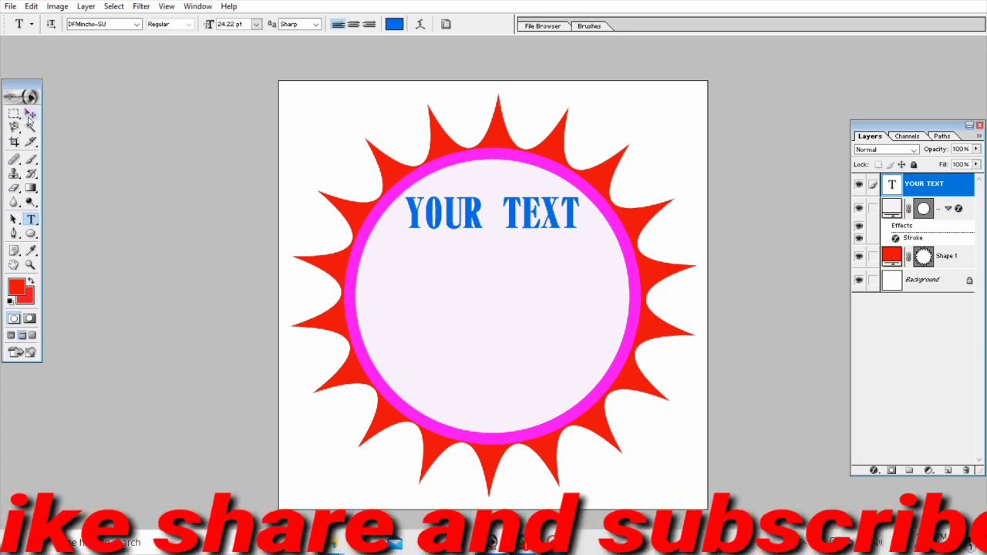
pyautogui.click(30, 114)
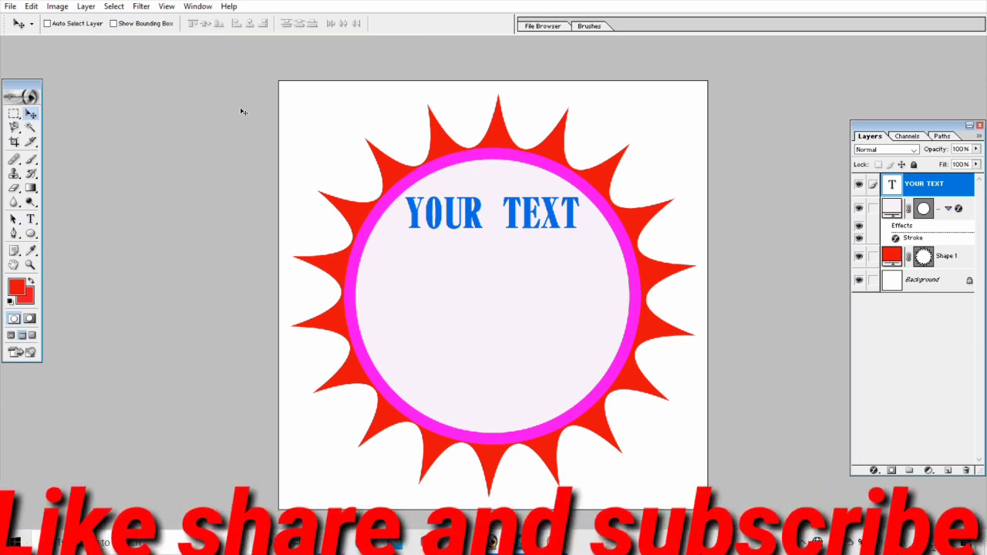
# Step: Keep Sharp anti-aliasing and 24.22 pt size, and bring up Warp Text for YOUR TEXT
pyautogui.click(113, 6)
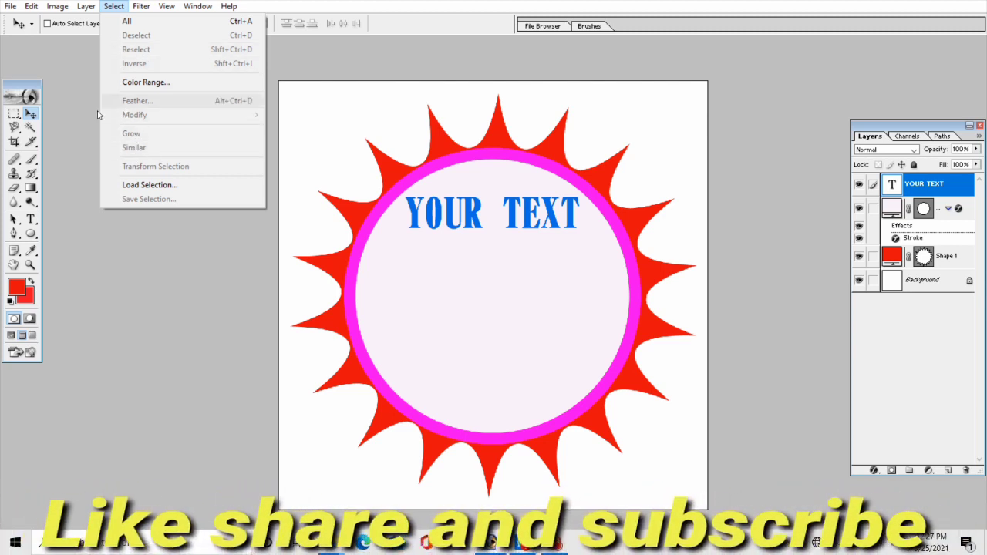
pyautogui.click(84, 90)
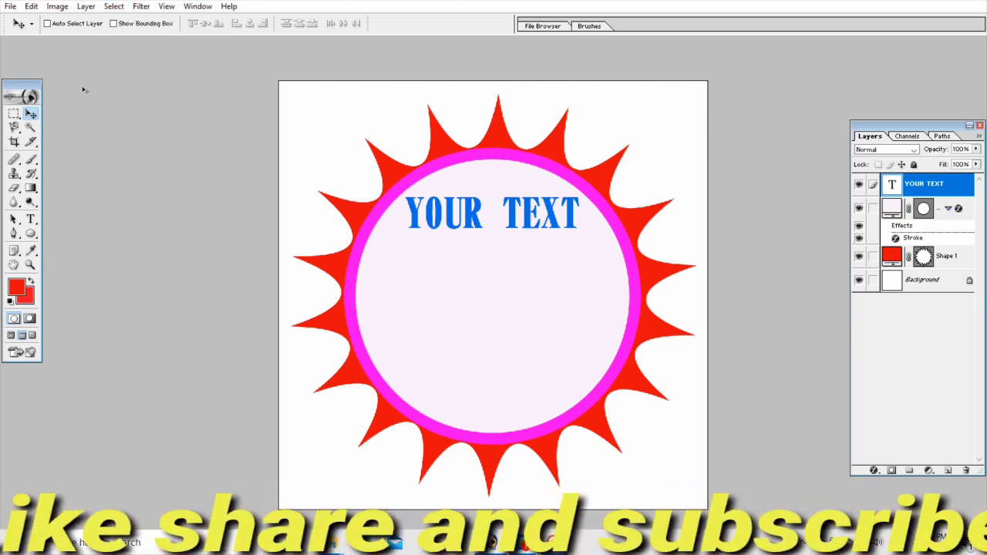
pyautogui.click(31, 220)
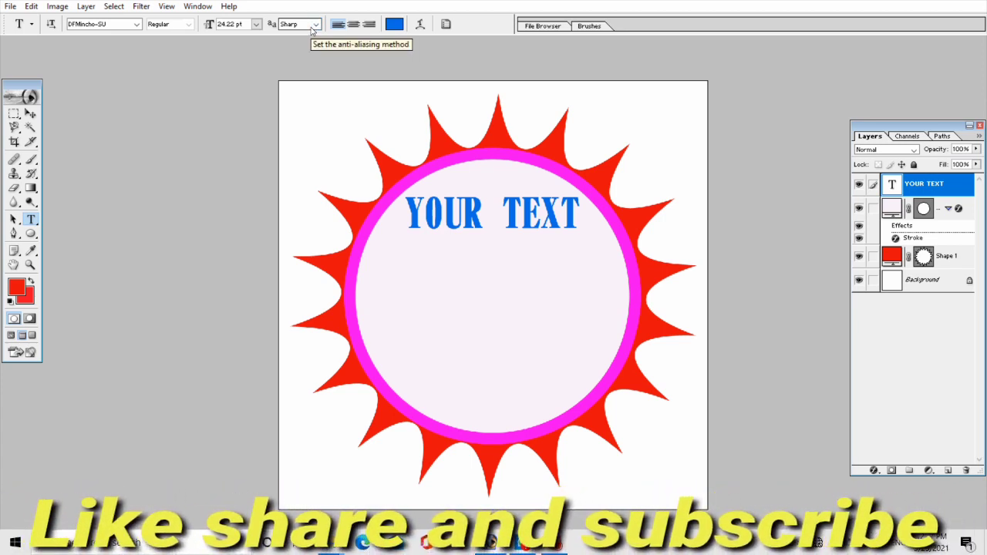
pyautogui.click(314, 26)
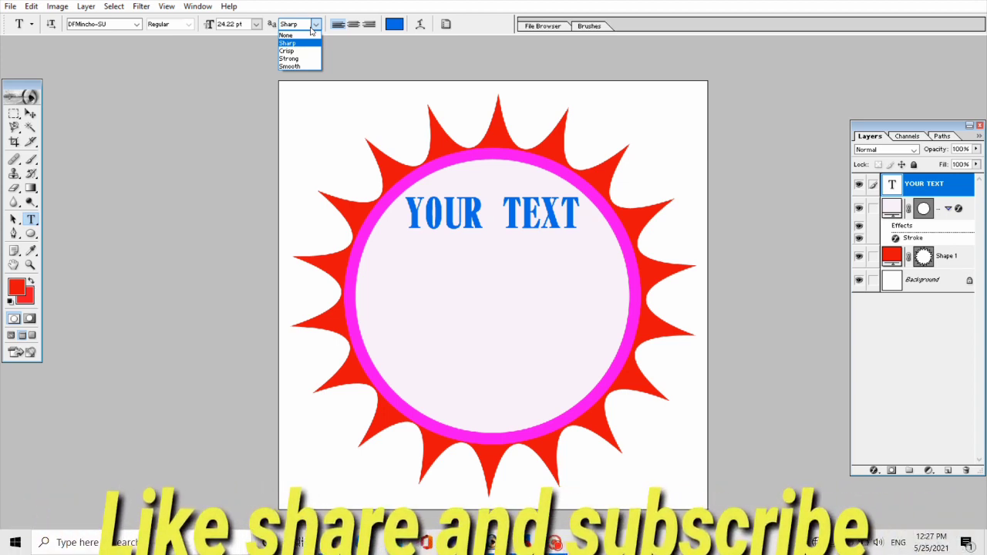
pyautogui.click(247, 52)
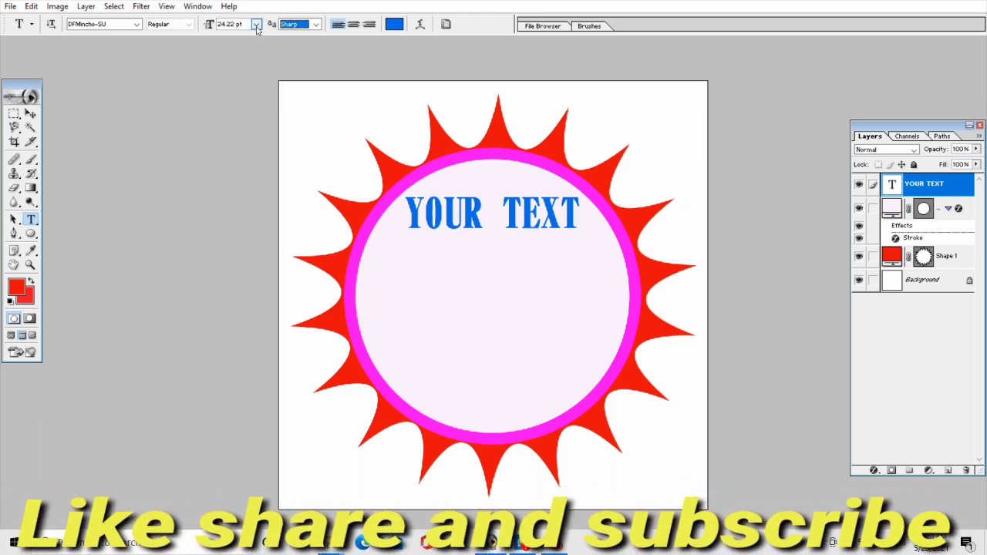
pyautogui.click(257, 24)
pyautogui.click(187, 66)
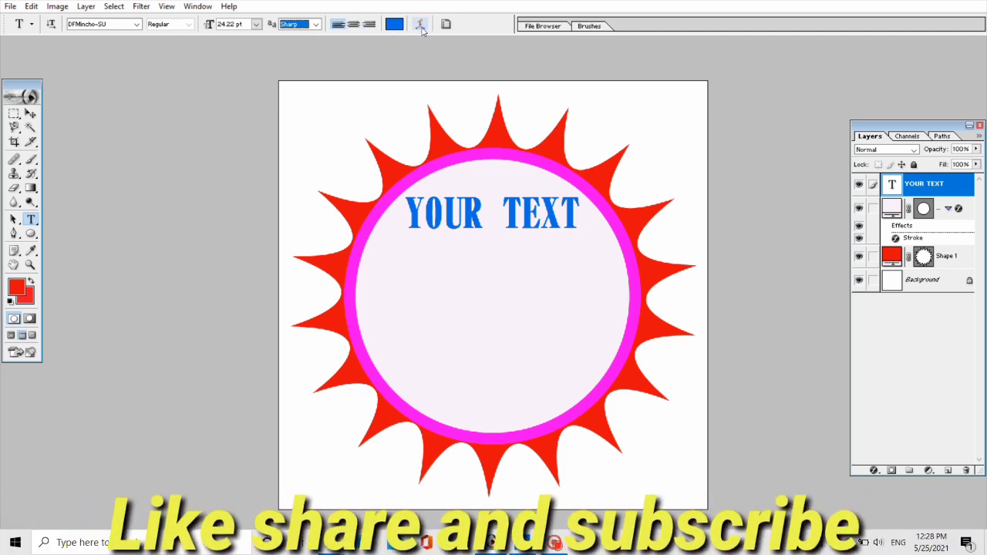
pyautogui.click(421, 26)
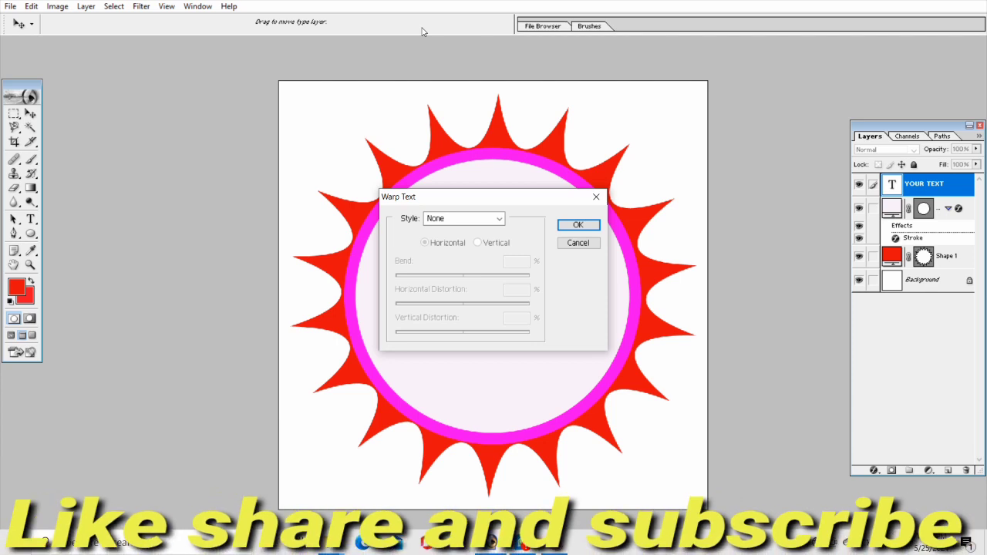
# Step: Warp YOUR TEXT with the Arch style at +50% bend
pyautogui.click(500, 219)
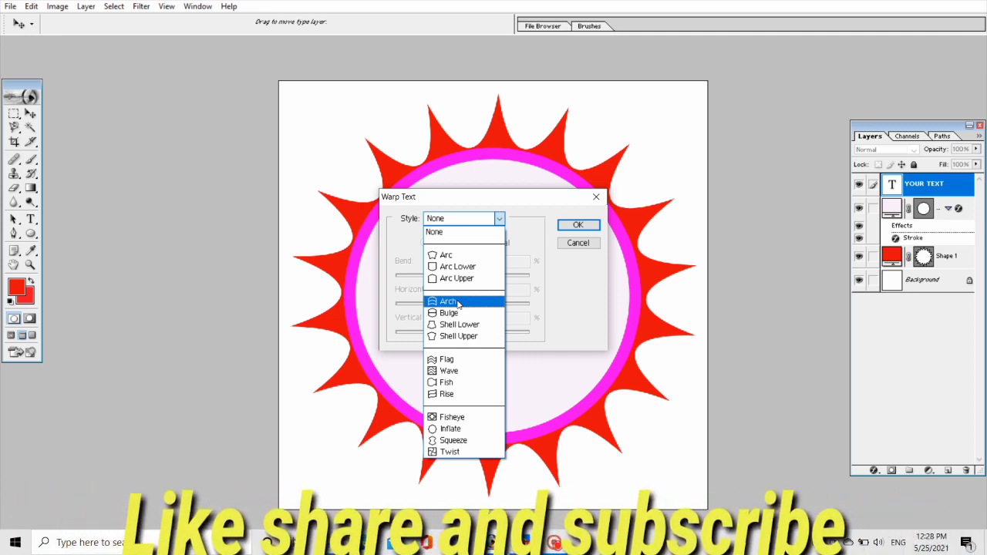
pyautogui.click(458, 304)
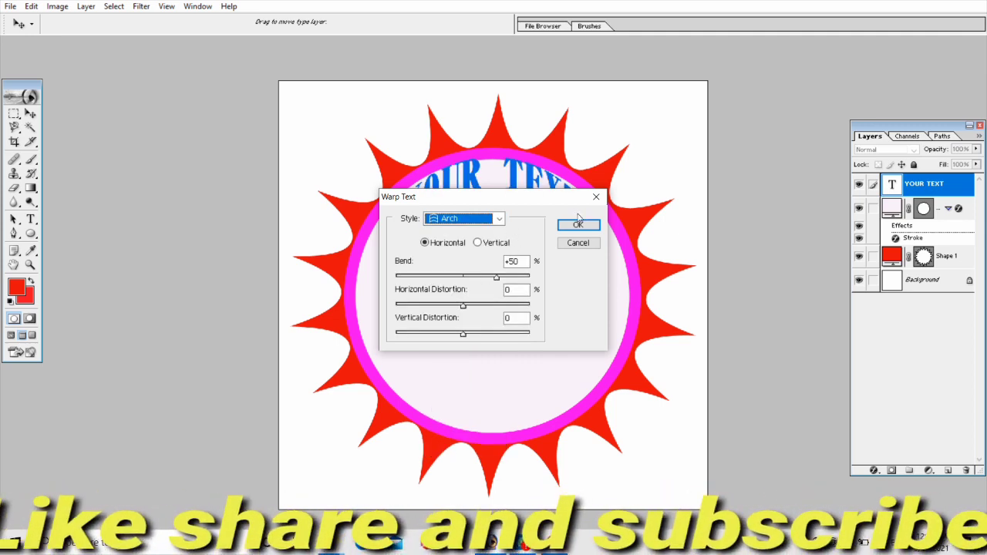
pyautogui.moveTo(528, 203)
pyautogui.mouseDown()
pyautogui.moveTo(802, 69)
pyautogui.moveTo(788, 77)
pyautogui.mouseUp()
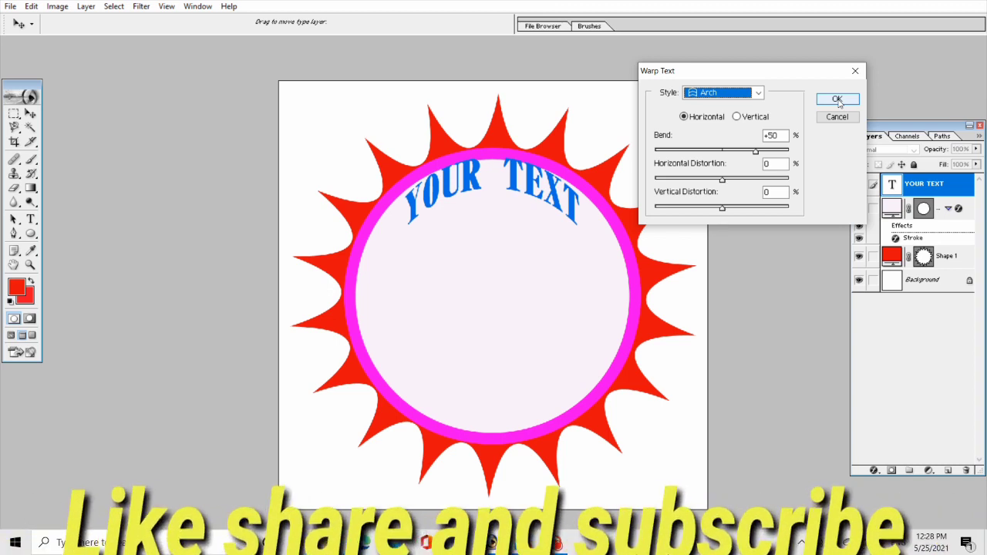
pyautogui.click(838, 100)
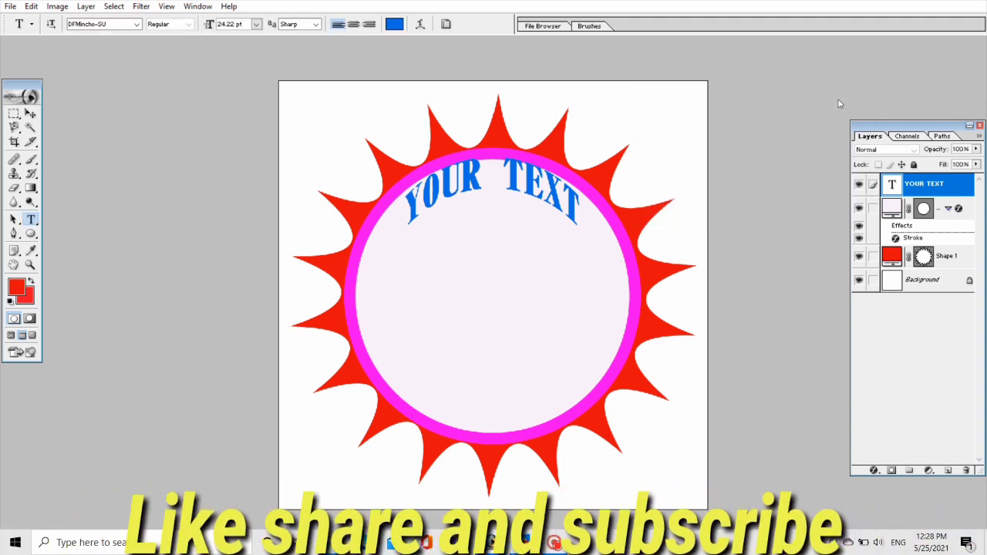
pyautogui.hotkey('ctrl', 't')
# Step: Stretch the arched YOUR TEXT wider and taller to fill the top of the circle
pyautogui.moveTo(405, 202); pyautogui.dragTo(377, 208)
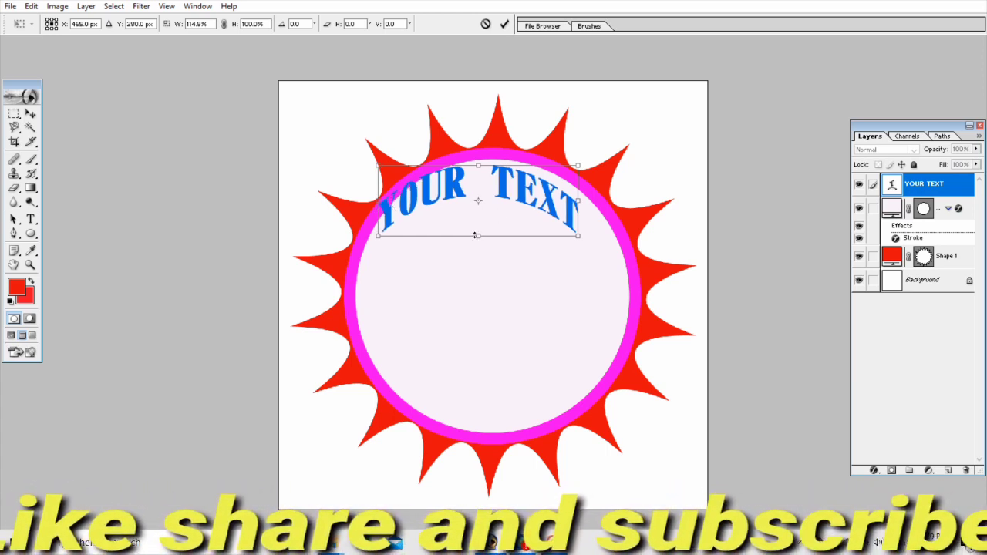
pyautogui.moveTo(477, 235)
pyautogui.mouseDown()
pyautogui.moveTo(478, 256)
pyautogui.moveTo(512, 232)
pyautogui.mouseUp()
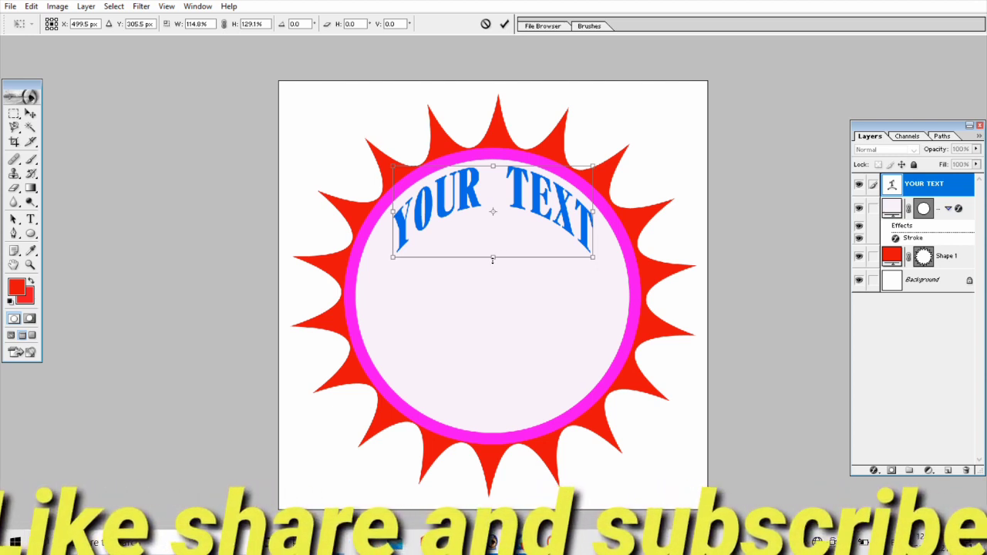
pyautogui.moveTo(493, 260)
pyautogui.mouseDown()
pyautogui.moveTo(495, 230)
pyautogui.moveTo(521, 221)
pyautogui.mouseUp()
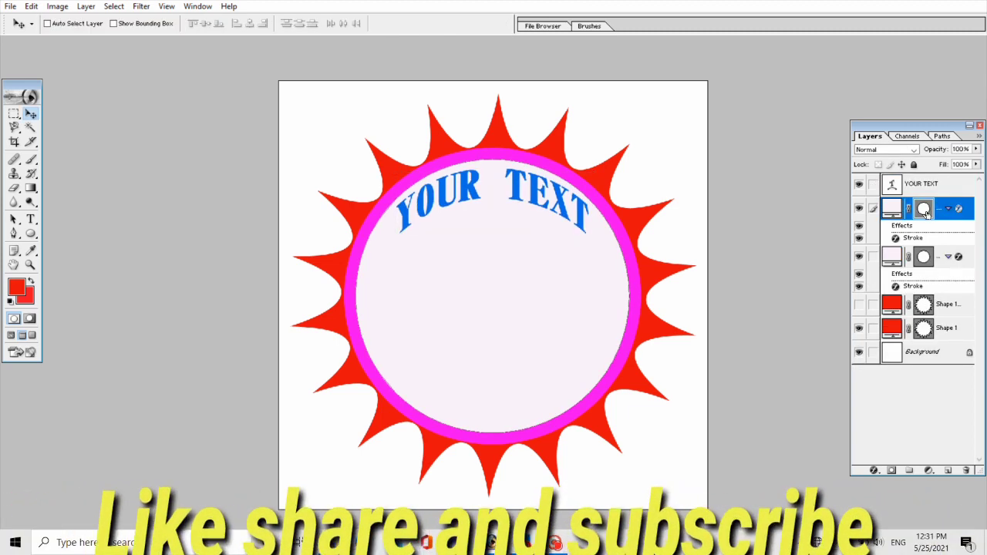
# Step: Shrink the duplicated pink circle to about 56% and centre it in the badge
pyautogui.hotkey('ctrl', 't')
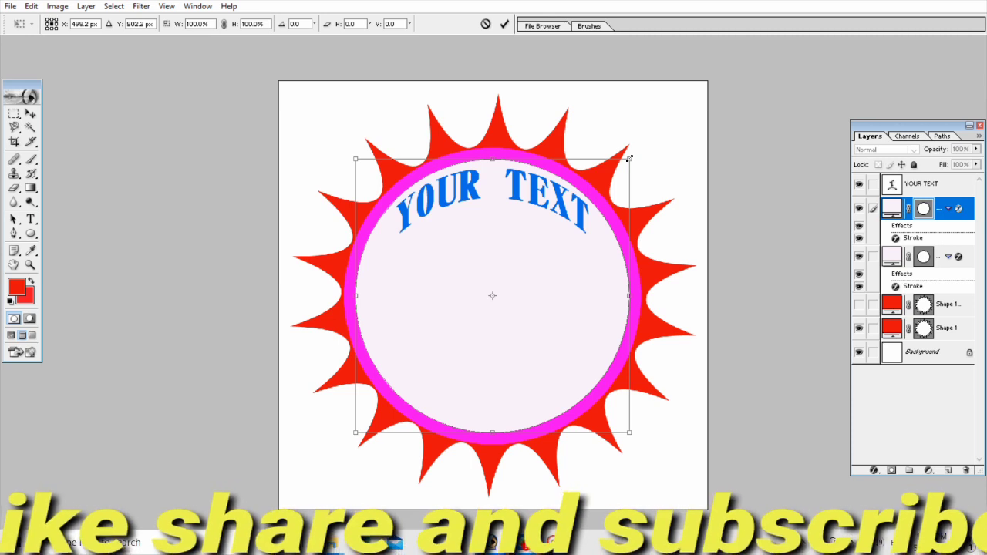
pyautogui.moveTo(630, 157); pyautogui.dragTo(598, 204)
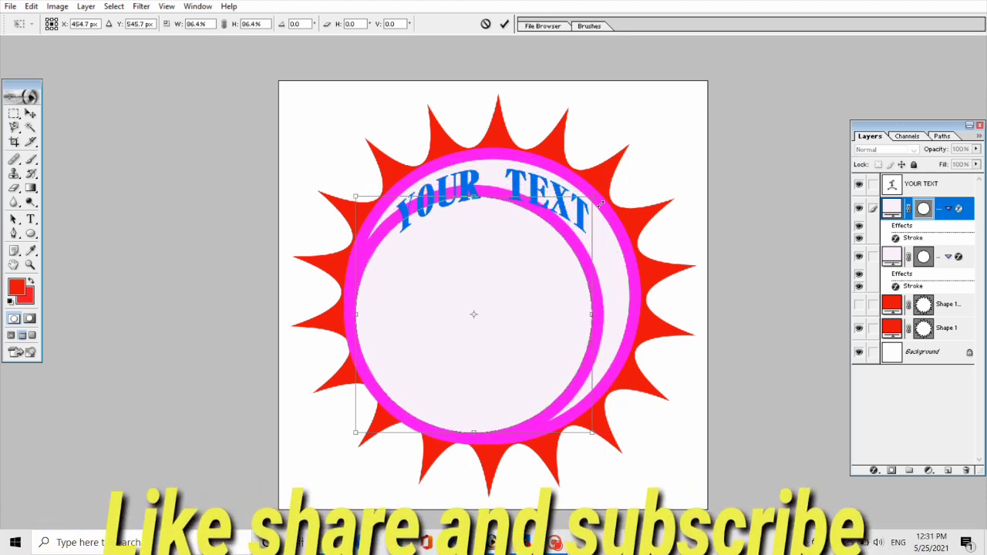
pyautogui.moveTo(525, 251); pyautogui.dragTo(544, 234)
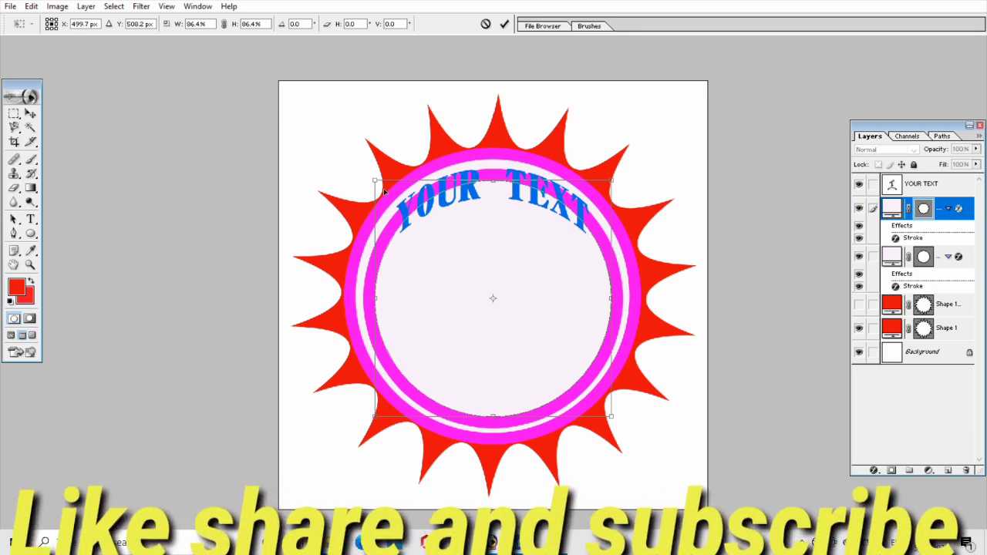
pyautogui.moveTo(374, 179); pyautogui.dragTo(414, 220)
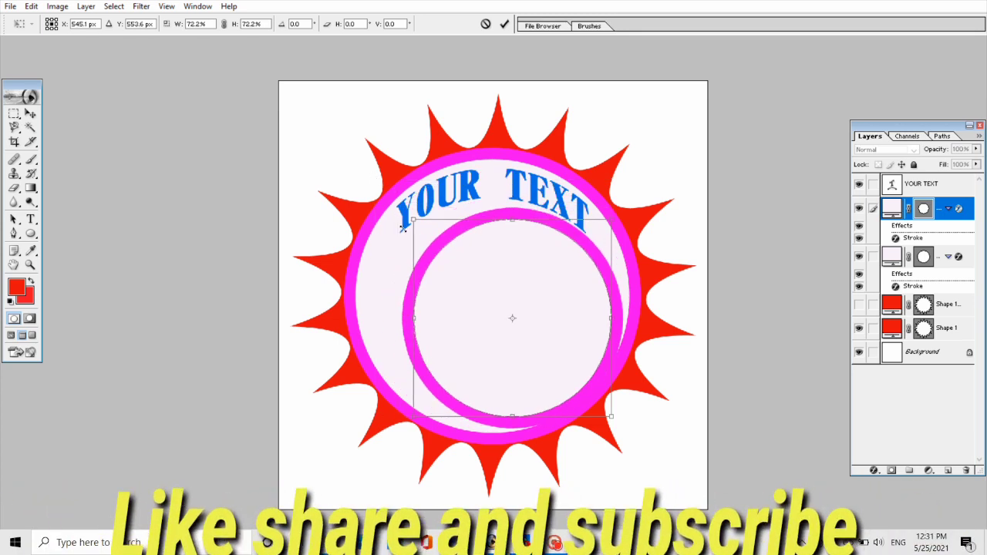
pyautogui.moveTo(512, 268)
pyautogui.mouseDown()
pyautogui.moveTo(485, 265)
pyautogui.moveTo(430, 220)
pyautogui.moveTo(490, 261)
pyautogui.mouseUp()
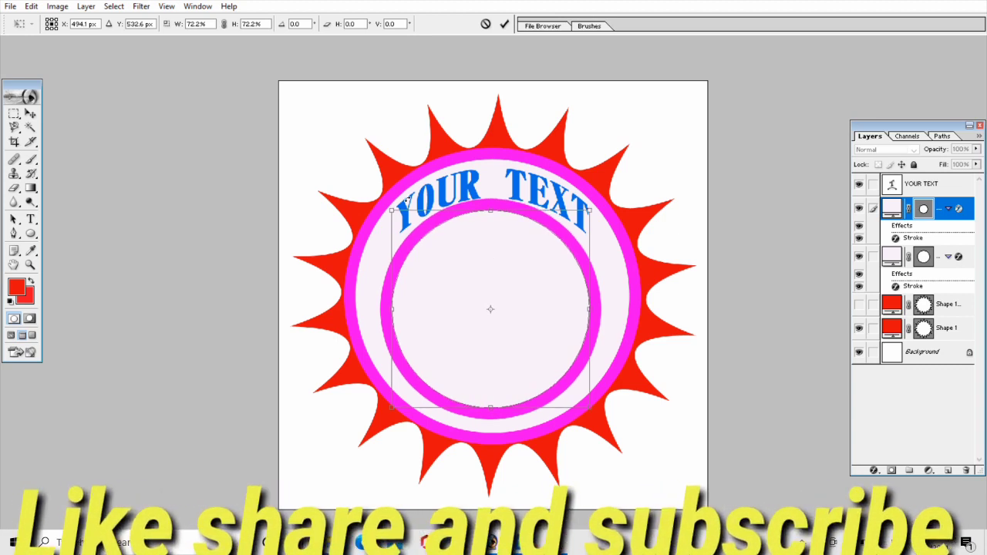
pyautogui.moveTo(392, 209)
pyautogui.mouseDown()
pyautogui.moveTo(387, 197)
pyautogui.moveTo(438, 253)
pyautogui.mouseUp()
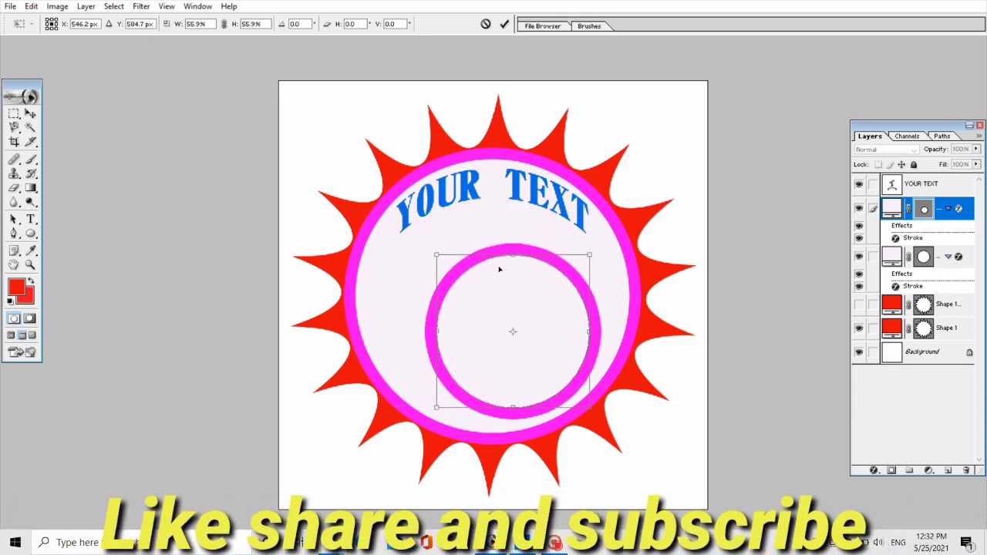
pyautogui.moveTo(519, 293); pyautogui.dragTo(496, 260)
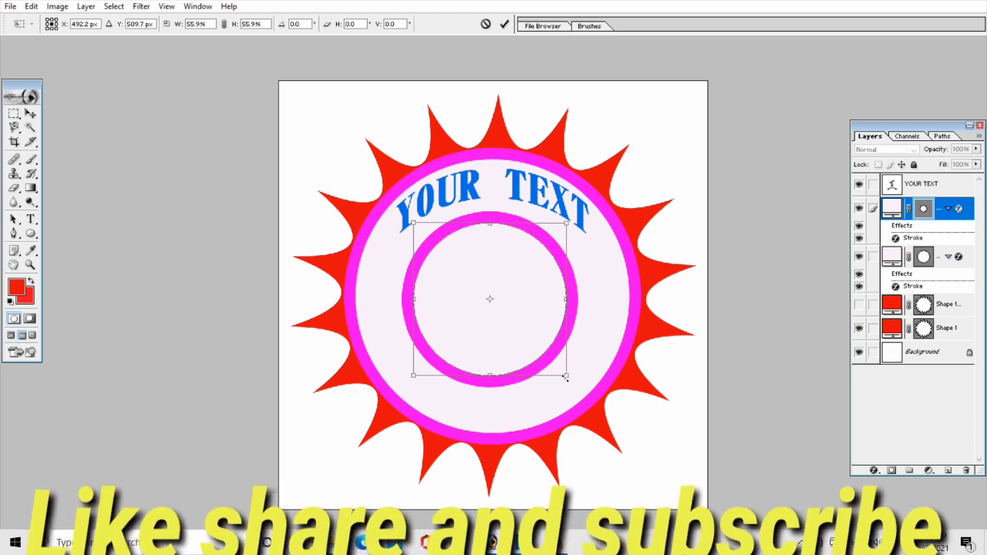
# Step: Enlarge the inner ring to 68.1%, centre it, and fade it to 45% opacity
pyautogui.moveTo(566, 376); pyautogui.dragTo(584, 392)
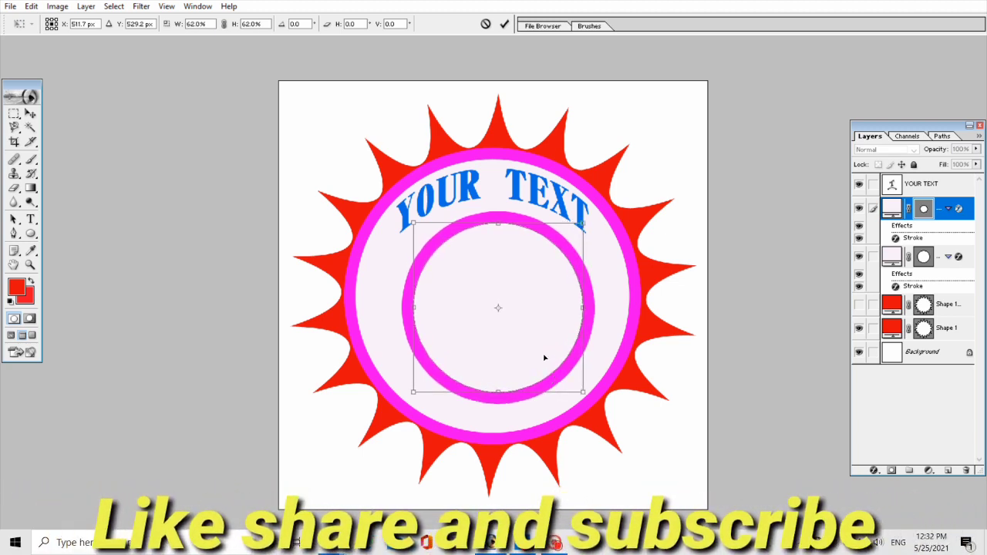
pyautogui.moveTo(545, 358); pyautogui.dragTo(539, 353)
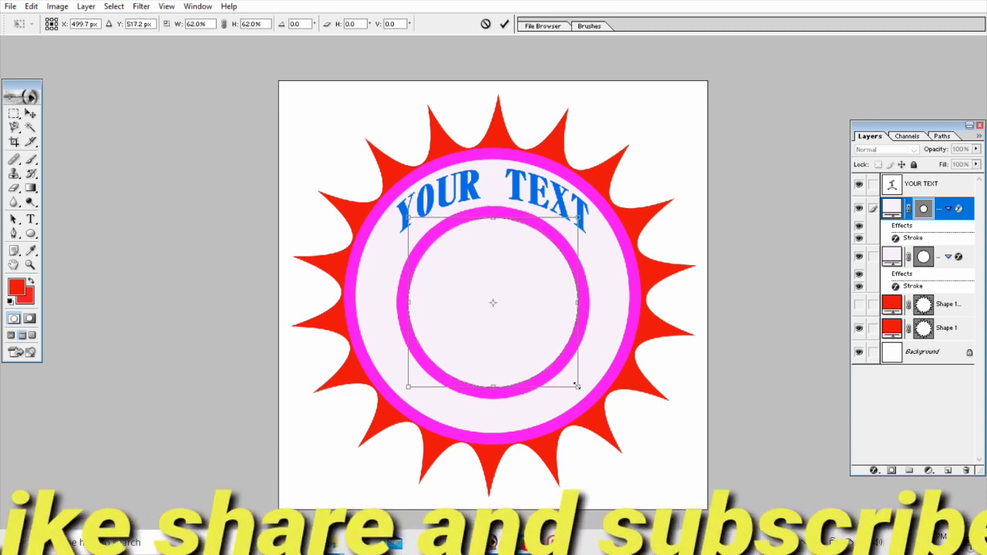
pyautogui.moveTo(581, 398); pyautogui.dragTo(596, 402)
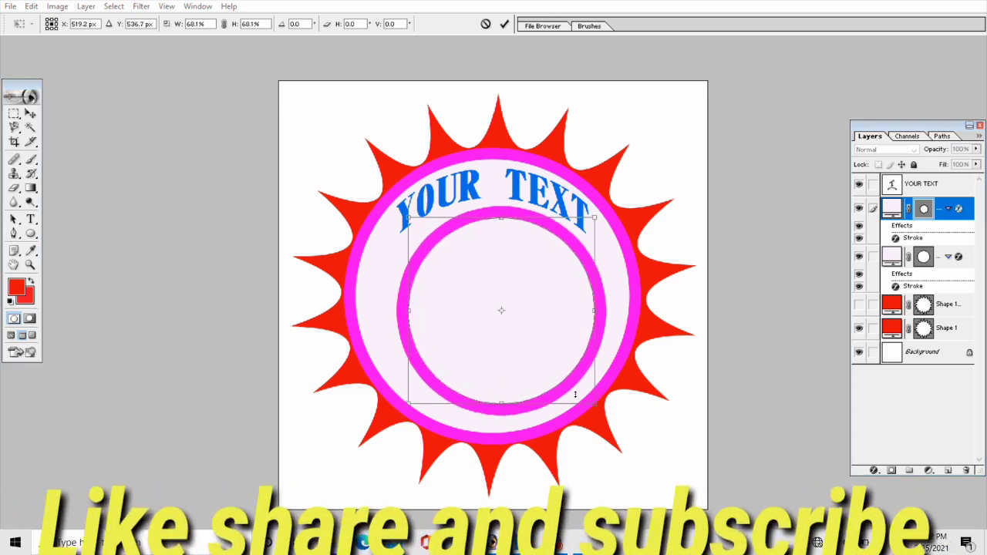
pyautogui.press('shift')
pyautogui.press('shift')
pyautogui.press('shift')
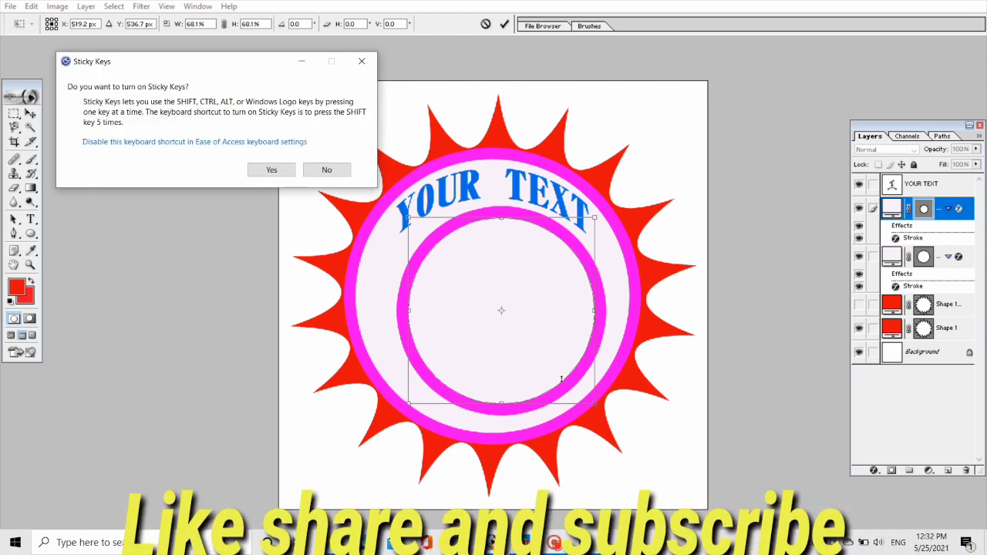
pyautogui.click(363, 63)
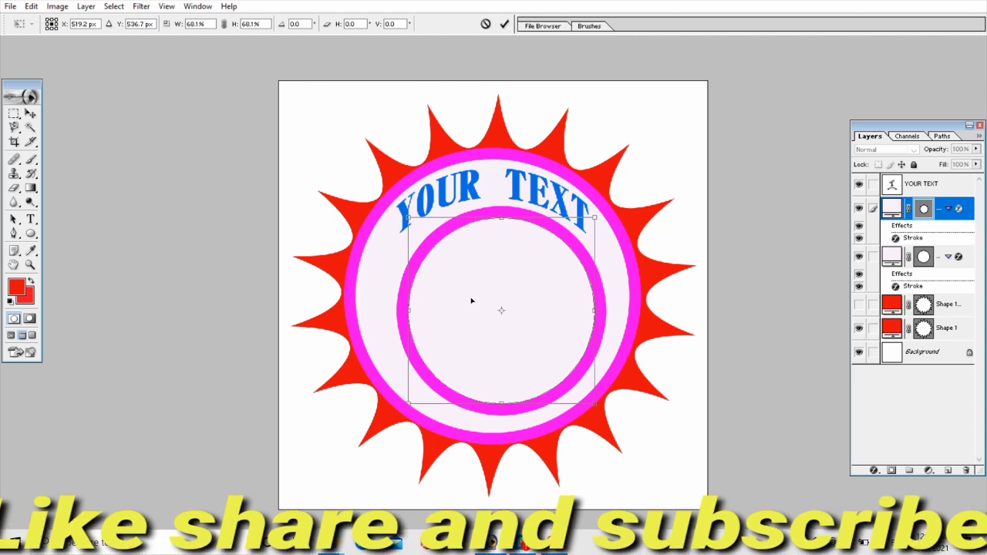
pyautogui.moveTo(471, 300); pyautogui.dragTo(462, 296)
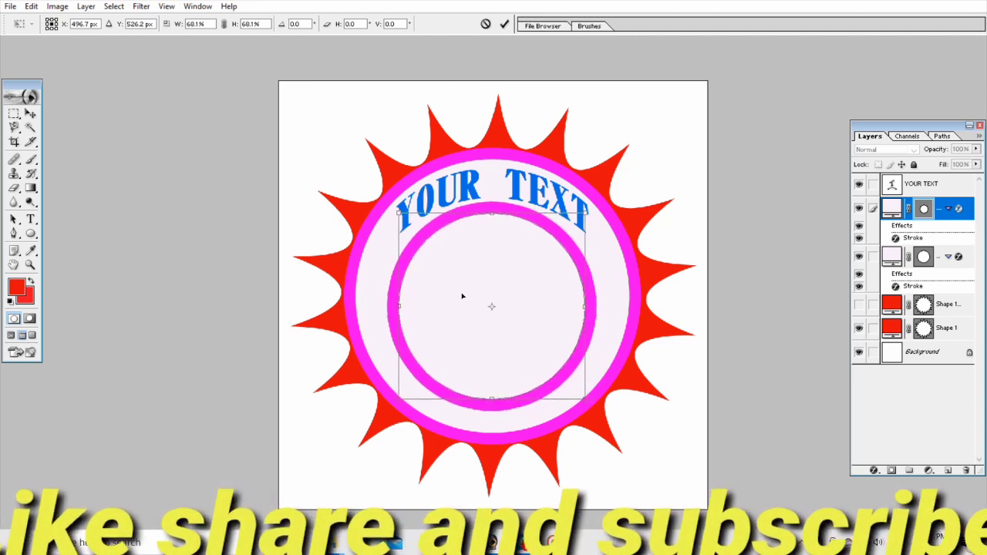
pyautogui.press('Return')
pyautogui.moveTo(976, 149); pyautogui.dragTo(941, 176)
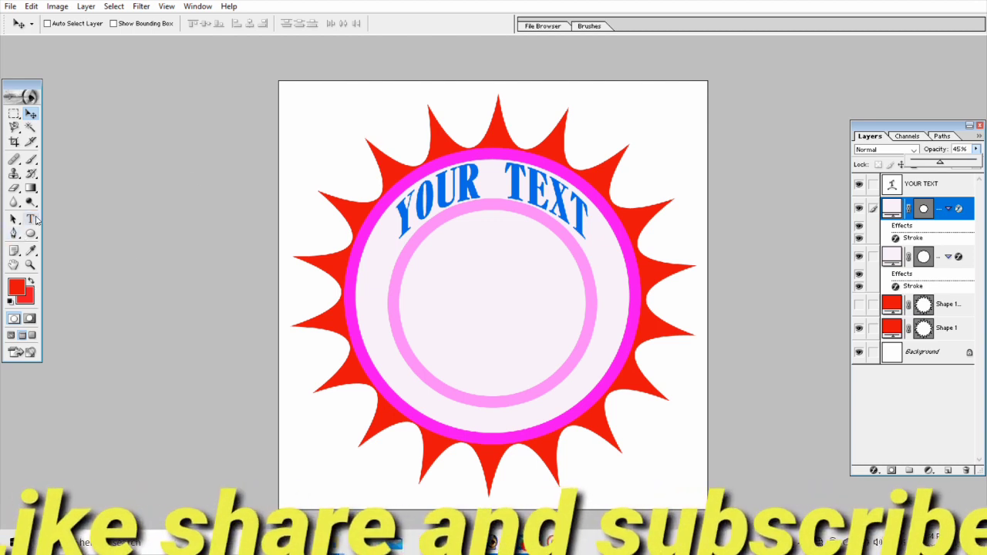
# Step: Set the text colour to blue (110CE3) and start a new type layer inside the inner ring
pyautogui.click(35, 220)
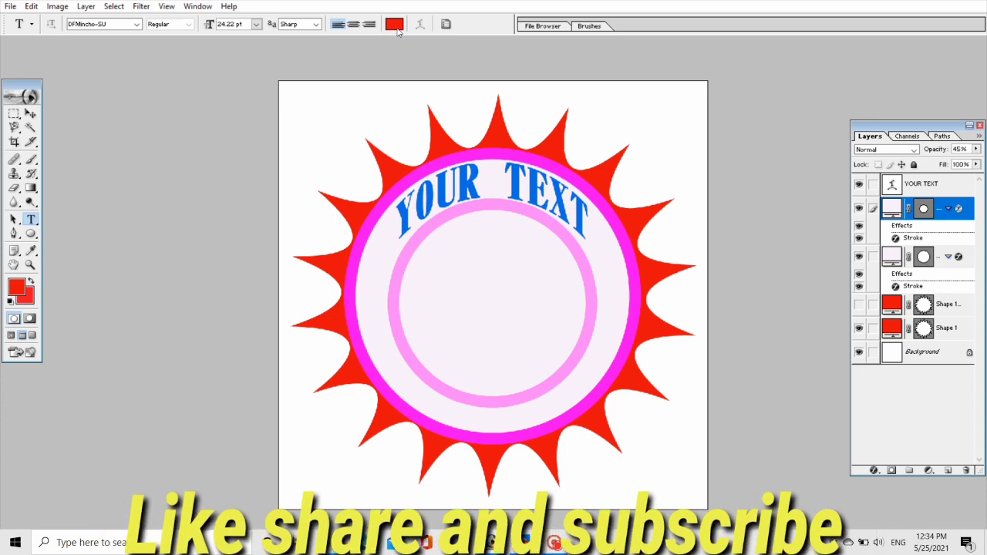
pyautogui.click(395, 26)
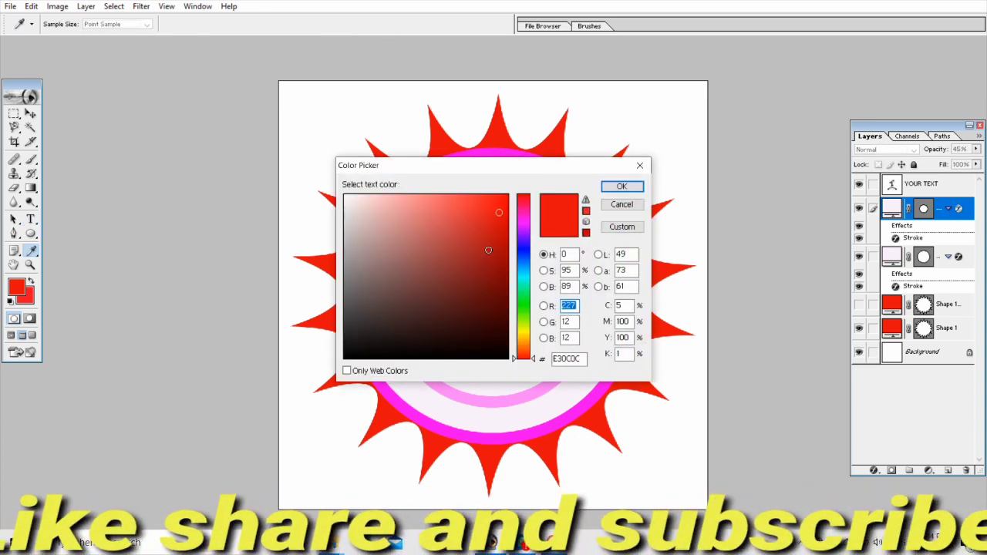
pyautogui.click(528, 221)
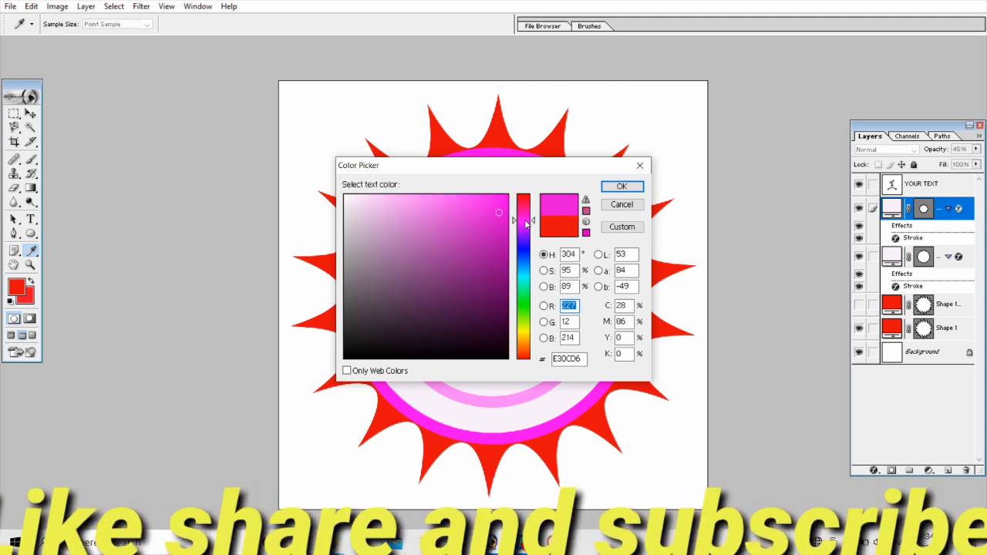
pyautogui.click(623, 187)
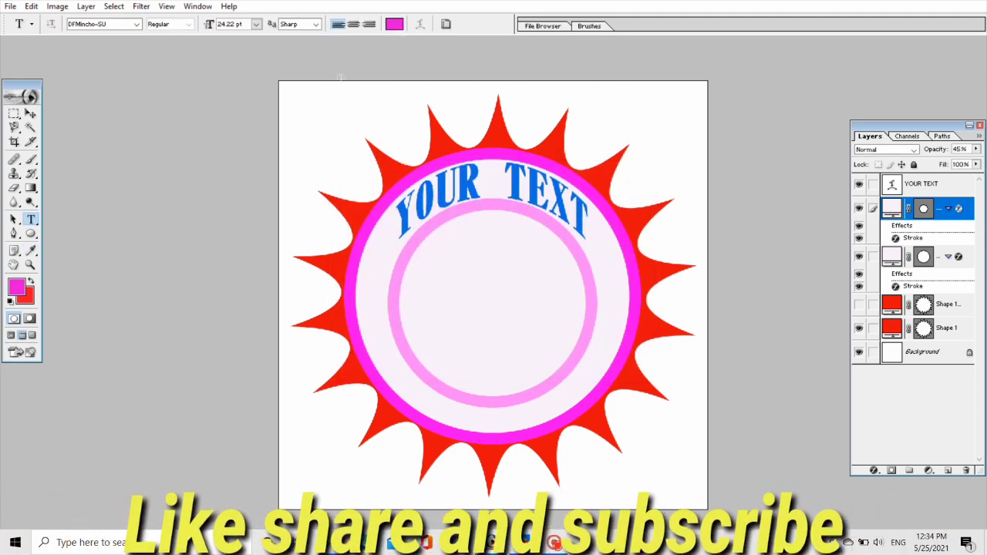
pyautogui.click(394, 24)
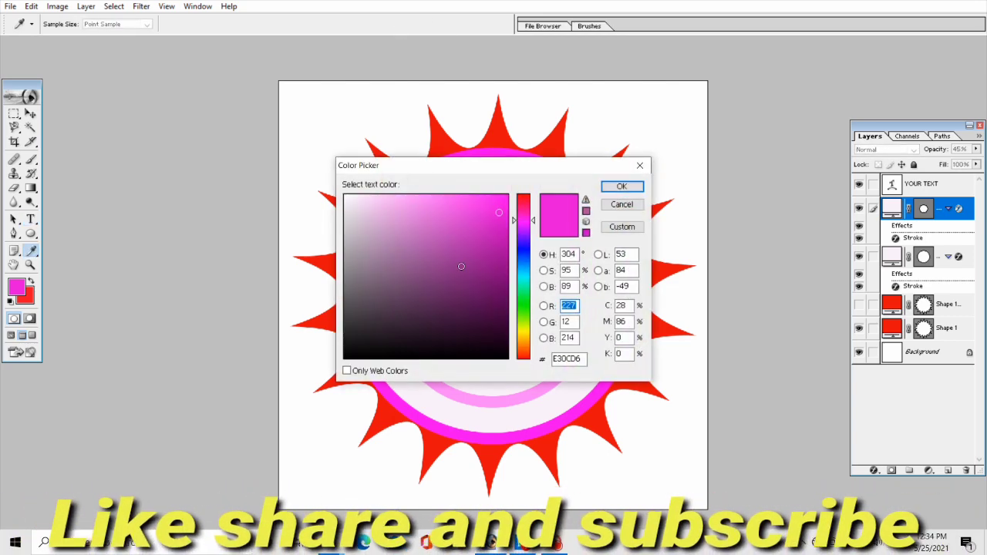
pyautogui.click(523, 248)
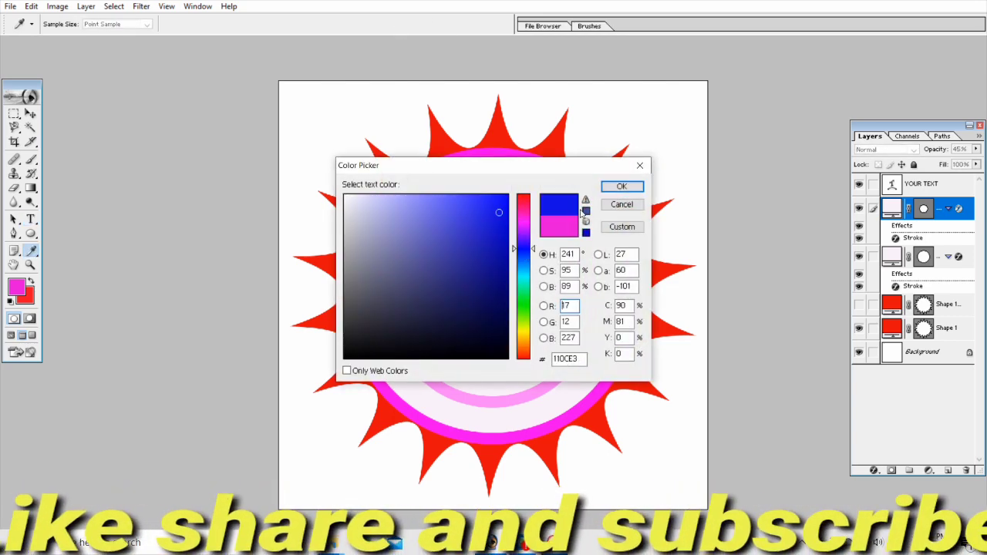
pyautogui.click(622, 188)
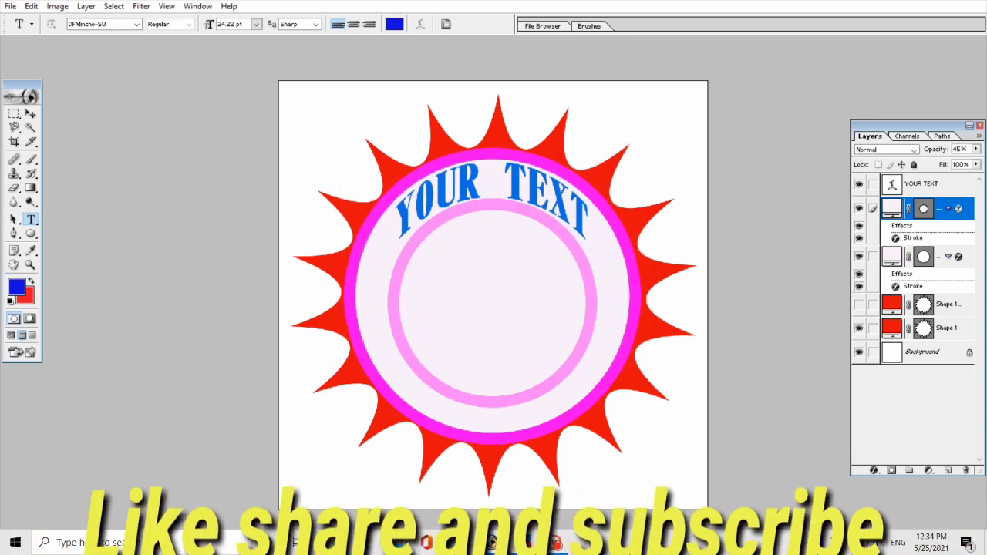
pyautogui.click(493, 300)
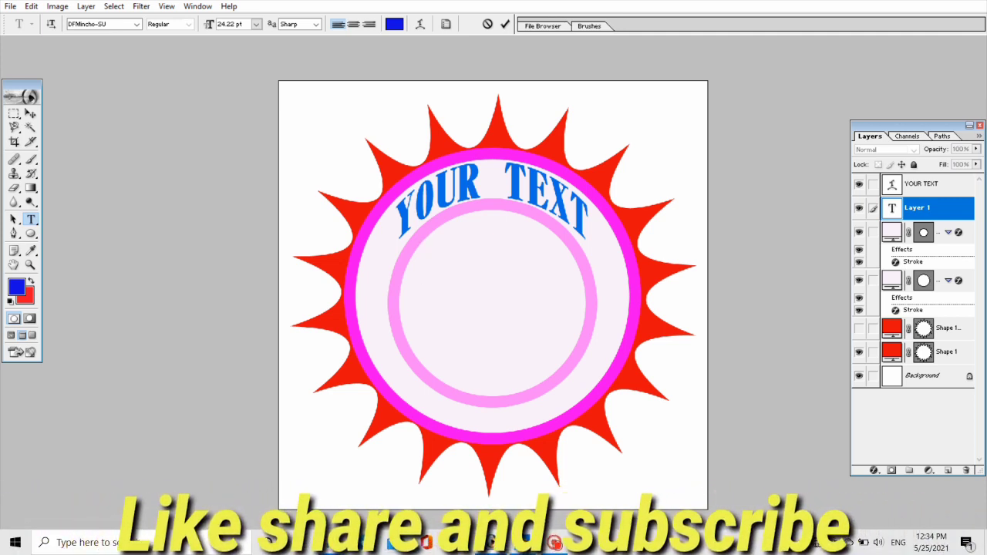
# Step: Type PHOTOSHOP TUTORIAL at 17.93 pt, with TUTORIAL on a second line
pyautogui.write('P')
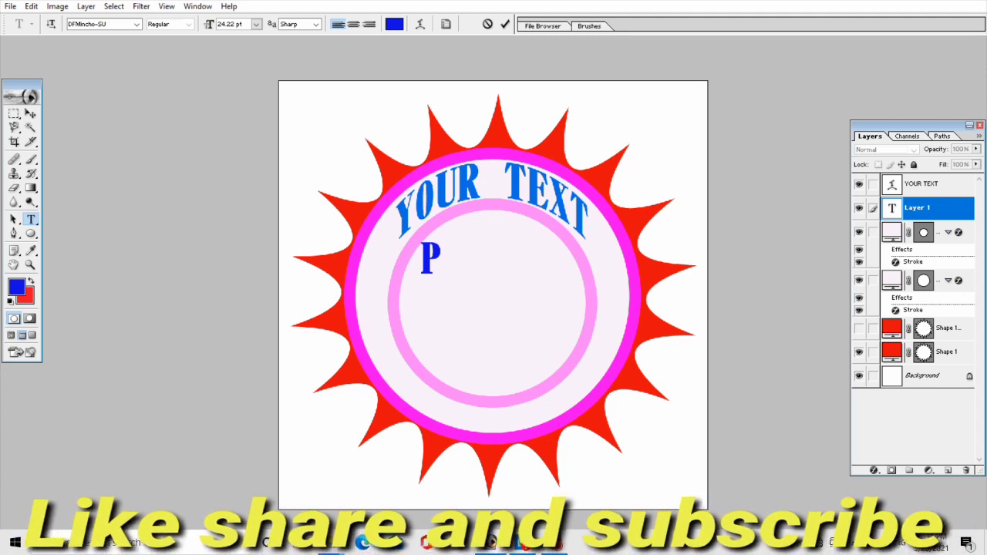
pyautogui.write('HO')
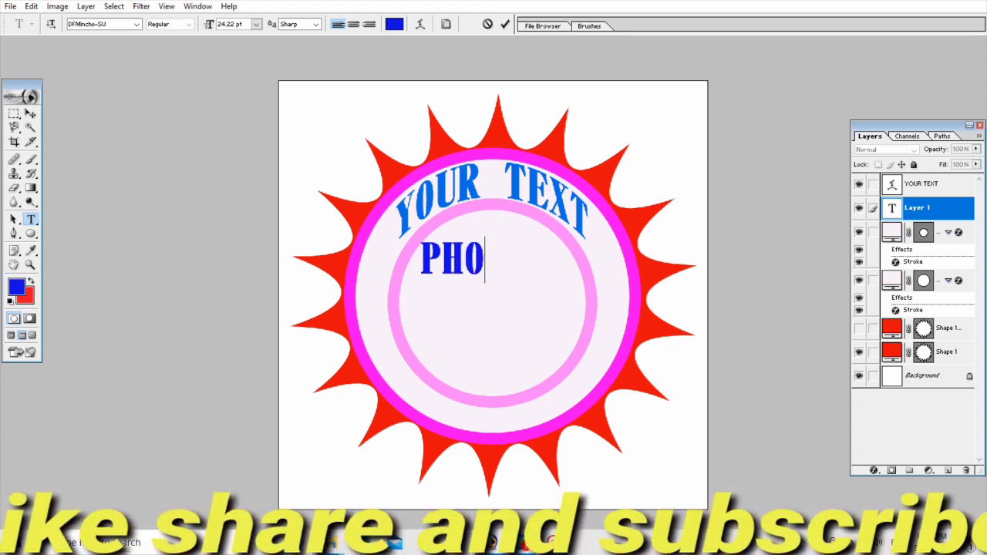
pyautogui.write('T')
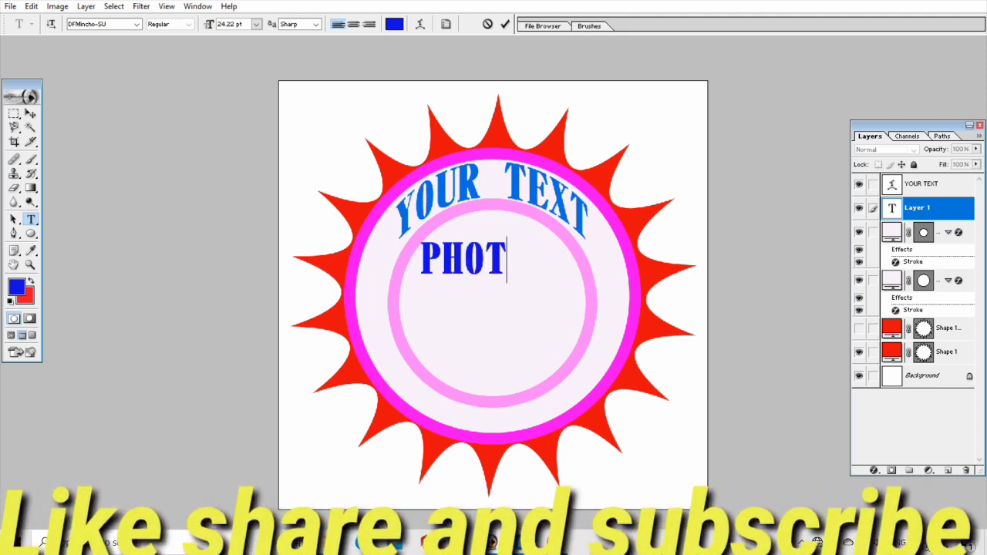
pyautogui.write('O')
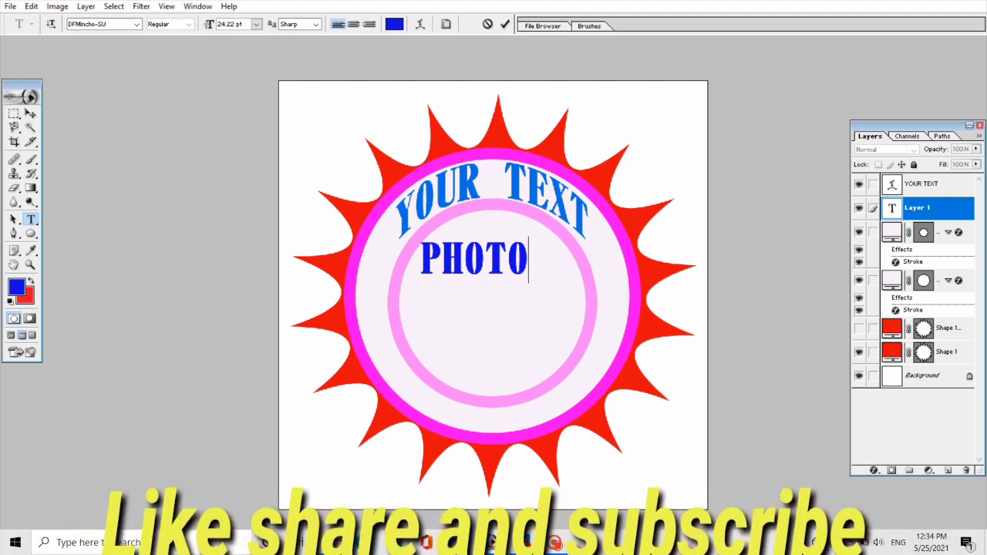
pyautogui.write('SH')
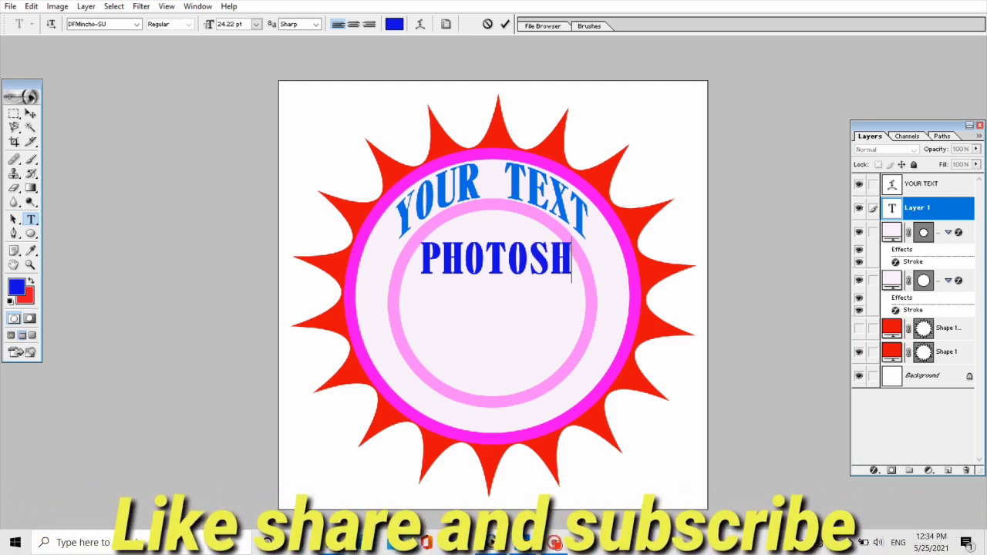
pyautogui.write('OP T')
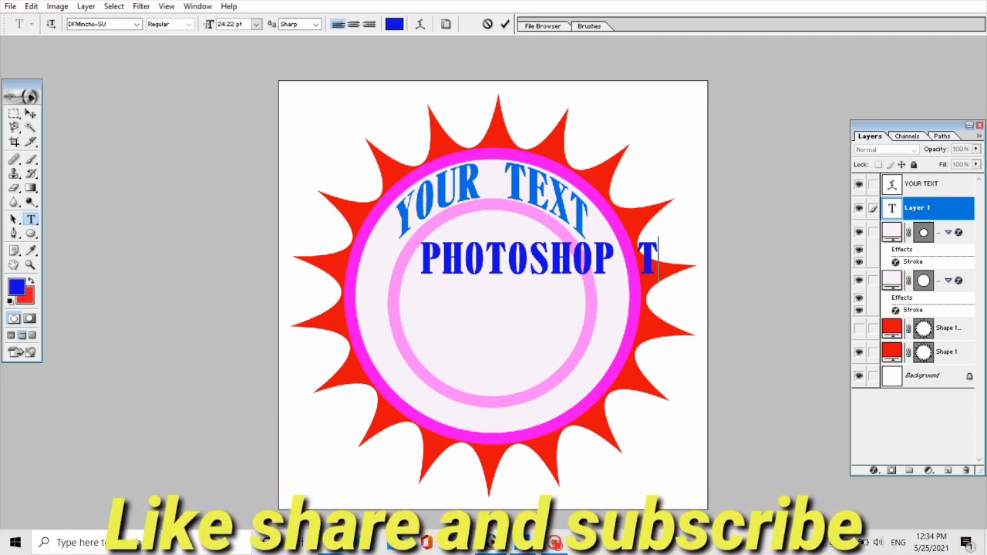
pyautogui.write('U')
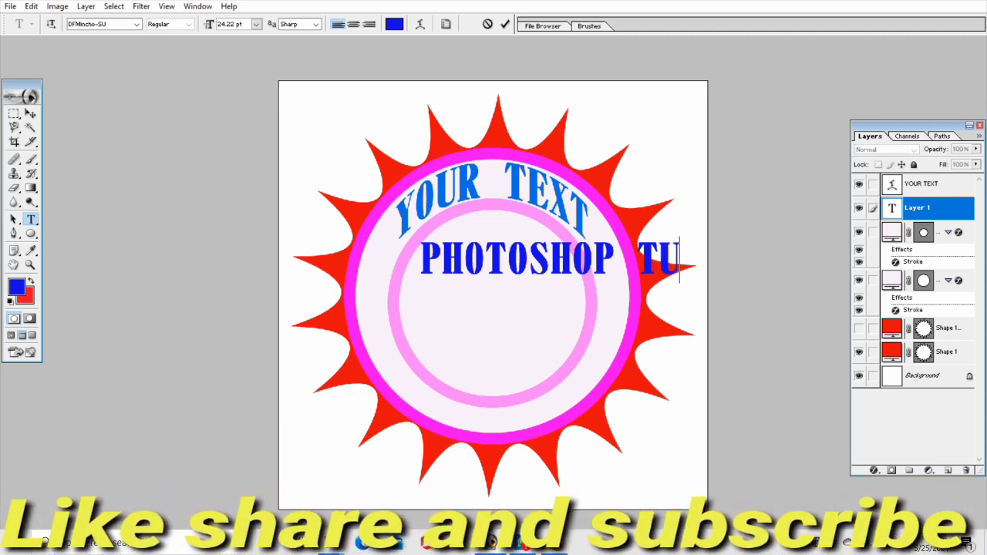
pyautogui.write('TORIAL')
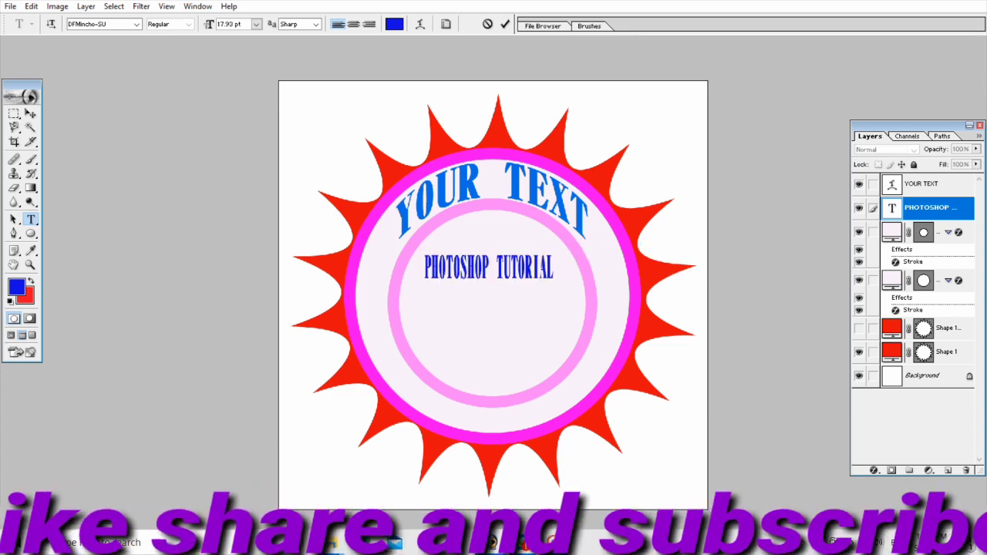
pyautogui.press('Return')
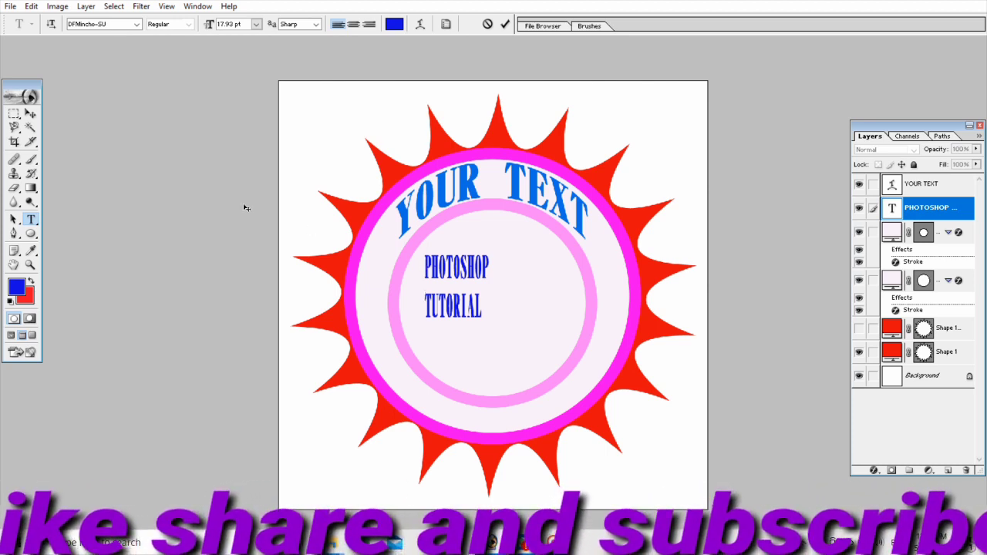
pyautogui.click(30, 114)
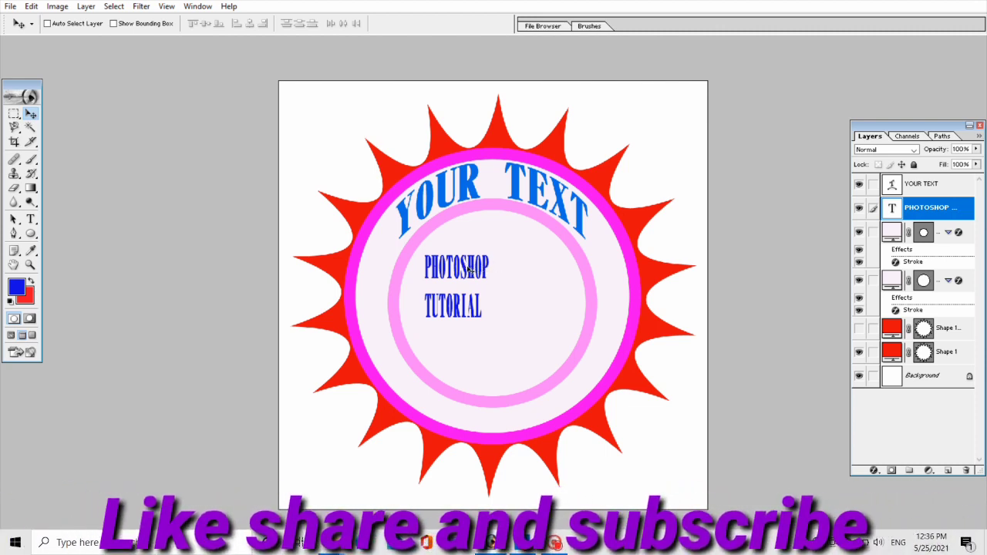
# Step: Scale PHOTOSHOP TUTORIAL to 233.4% width and 69% height, just below the arched YOUR TEXT
pyautogui.moveTo(470, 269); pyautogui.dragTo(496, 269)
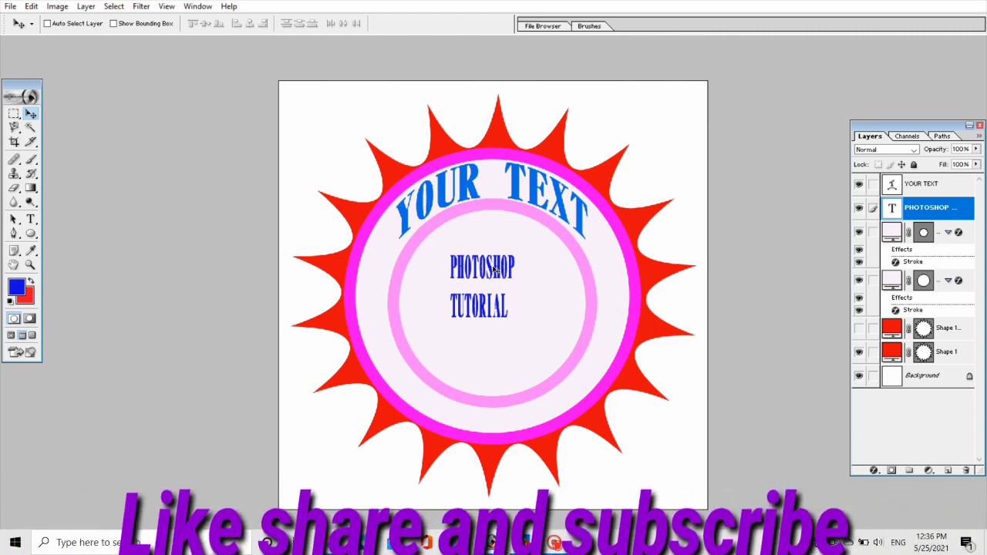
pyautogui.hotkey('ctrl', 't')
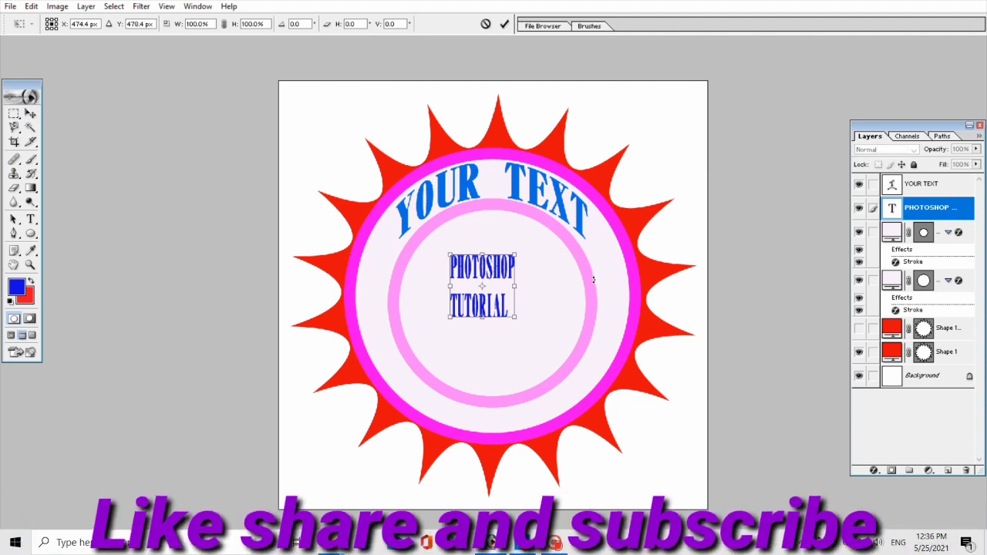
pyautogui.moveTo(519, 286); pyautogui.dragTo(575, 294)
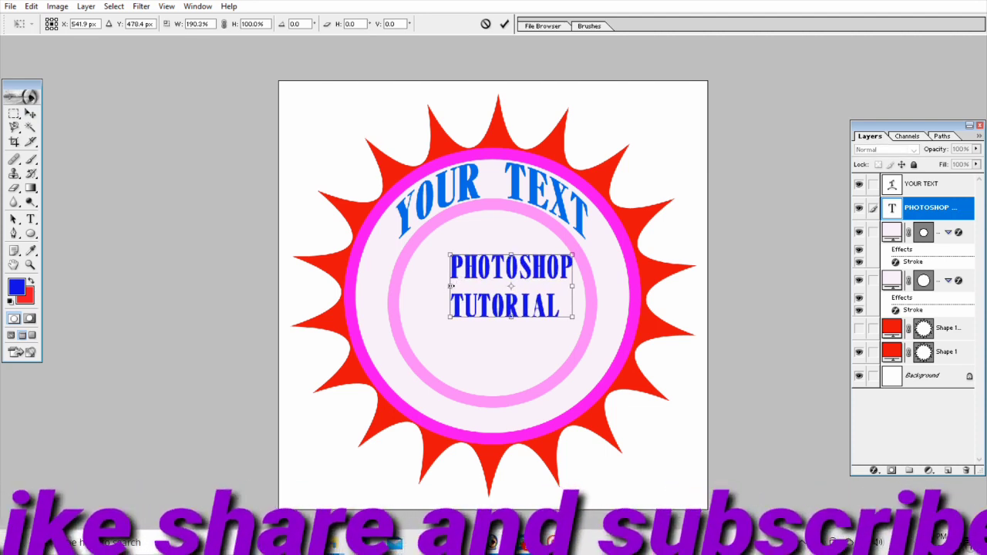
pyautogui.moveTo(447, 287); pyautogui.dragTo(410, 286)
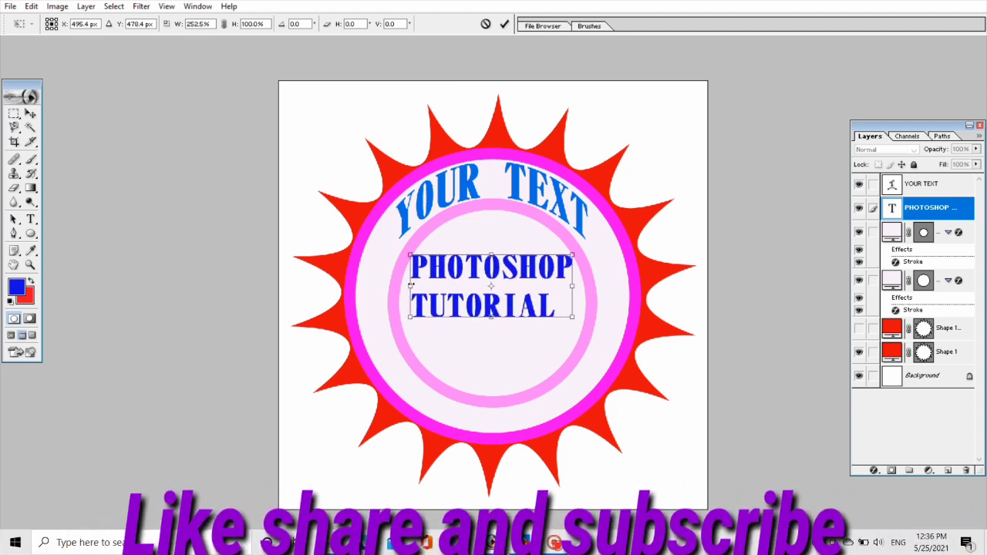
pyautogui.moveTo(410, 285); pyautogui.dragTo(423, 287)
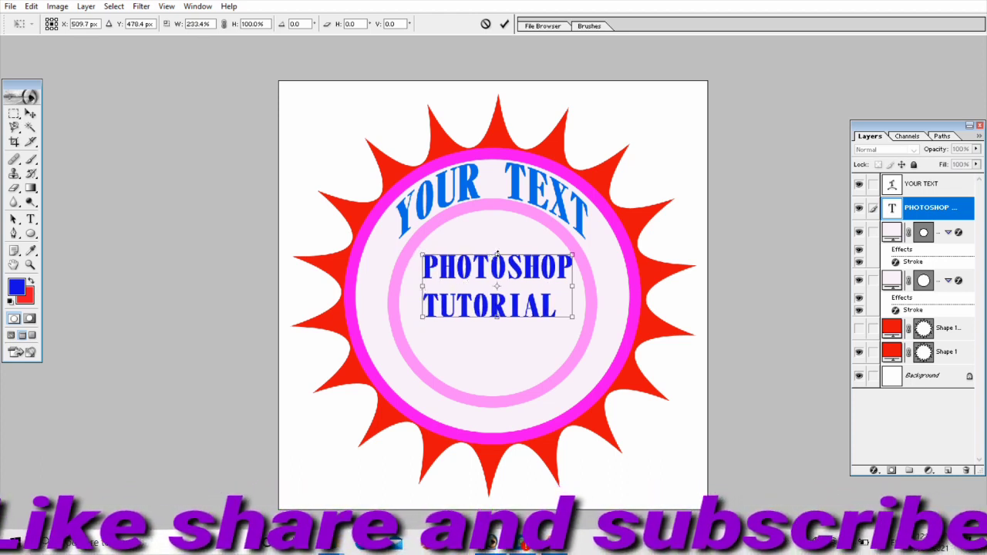
pyautogui.moveTo(497, 254); pyautogui.dragTo(496, 272)
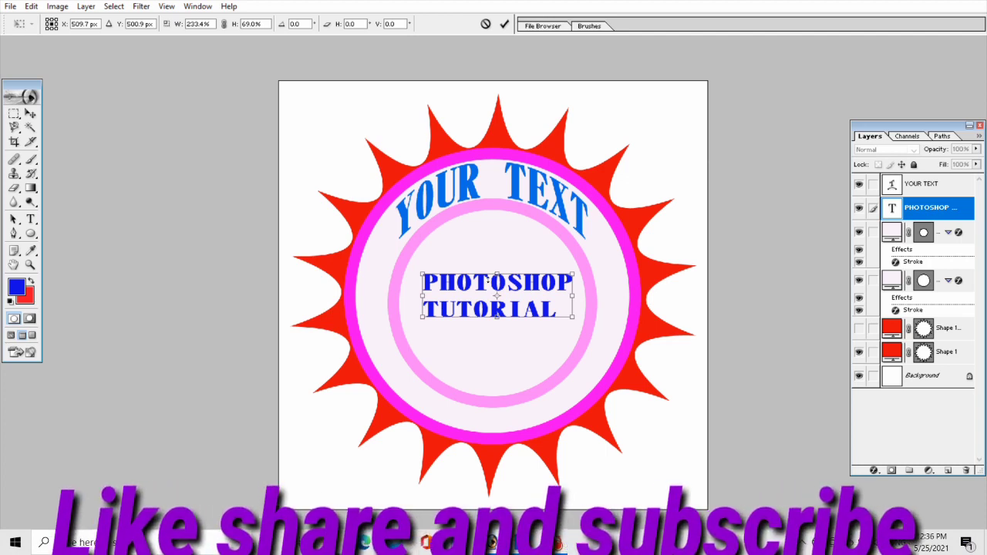
pyautogui.moveTo(509, 301); pyautogui.dragTo(507, 279)
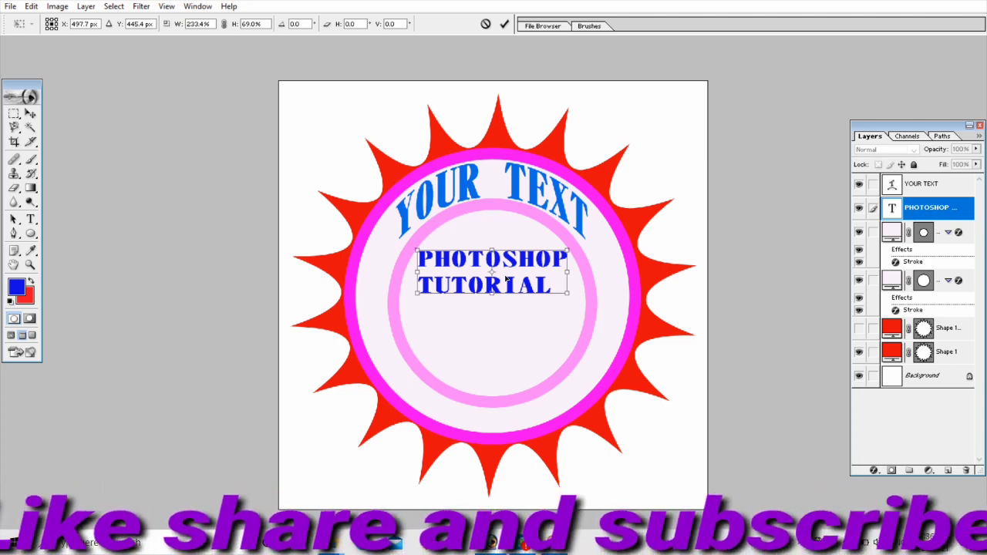
pyautogui.press('Return')
pyautogui.click(30, 233)
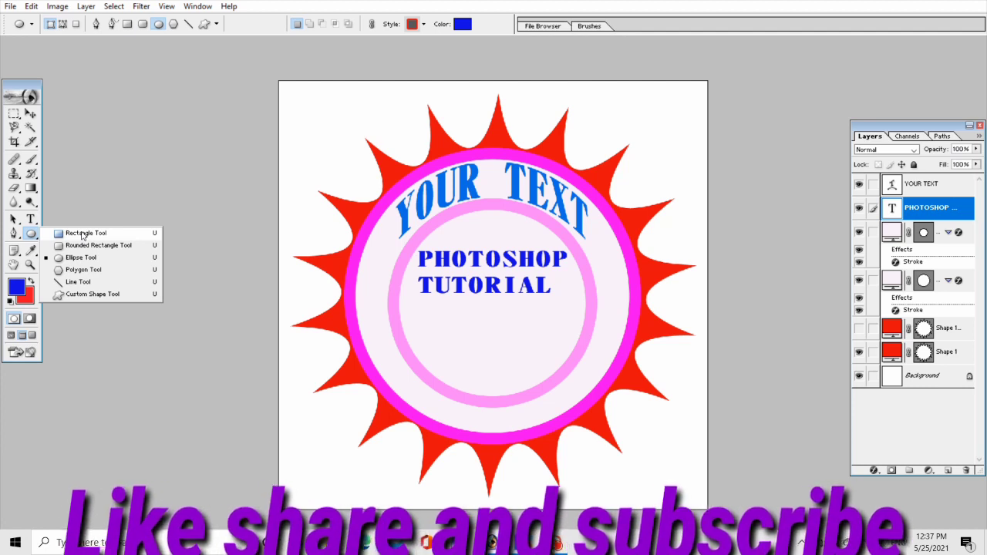
# Step: Draw a wide blue rectangle bar across the lower circles and turn off its red stroke
pyautogui.click(81, 234)
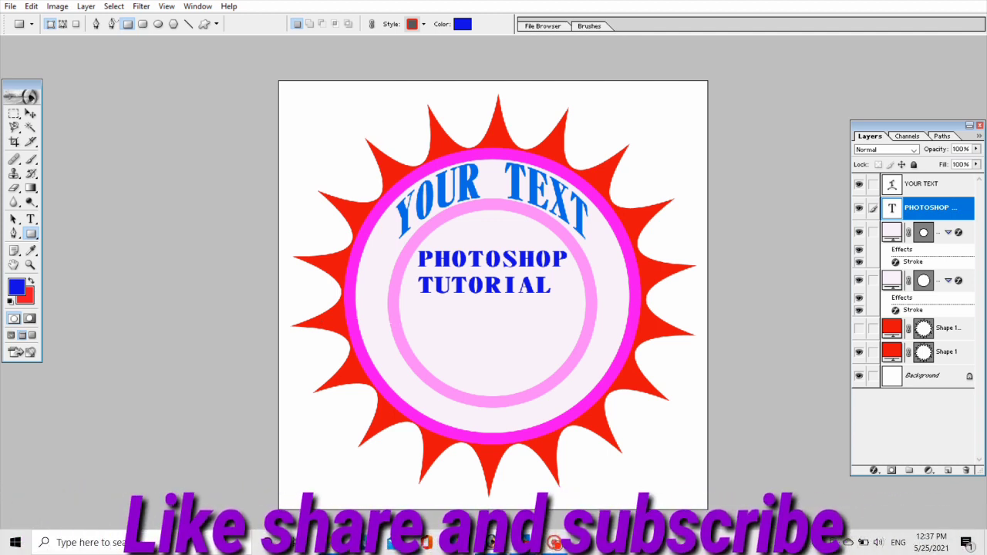
pyautogui.moveTo(361, 319)
pyautogui.mouseDown()
pyautogui.moveTo(549, 367)
pyautogui.moveTo(684, 373)
pyautogui.moveTo(656, 373)
pyautogui.mouseUp()
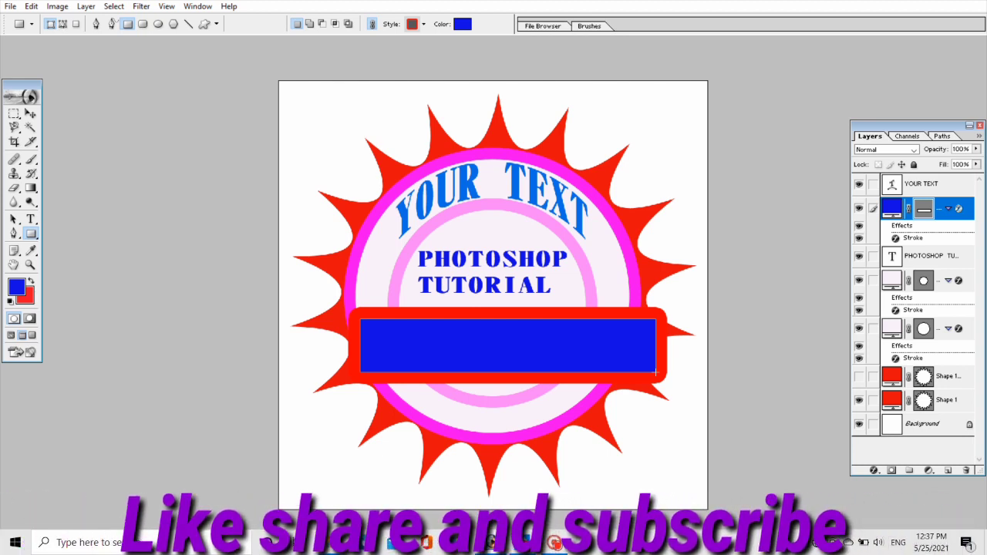
pyautogui.click(859, 238)
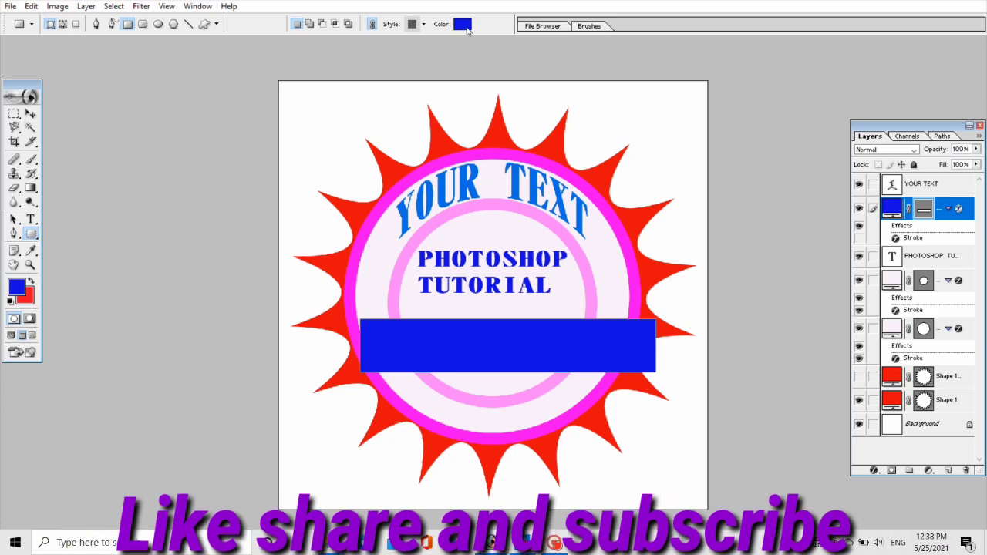
# Step: Set the bar's fill colour to light yellow F5F754
pyautogui.click(463, 24)
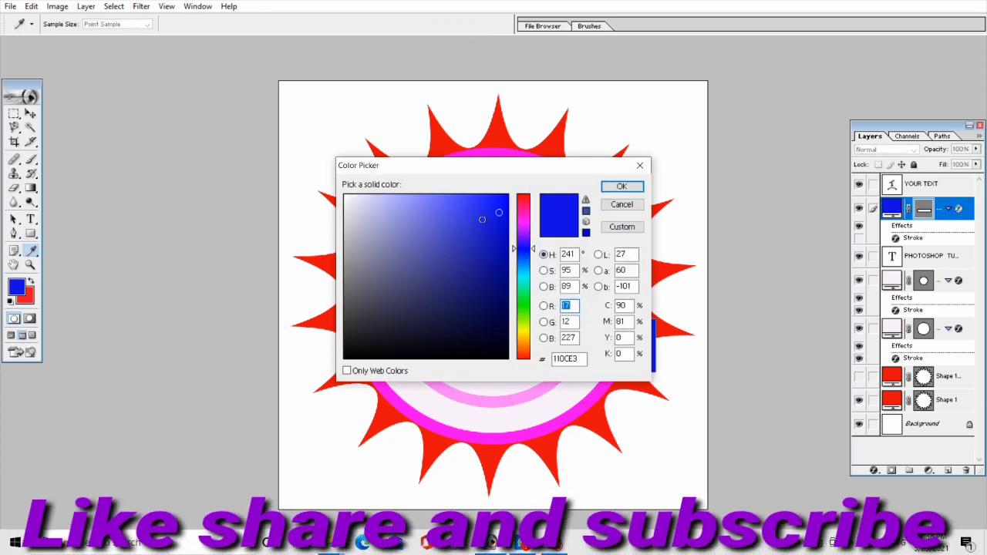
pyautogui.click(526, 332)
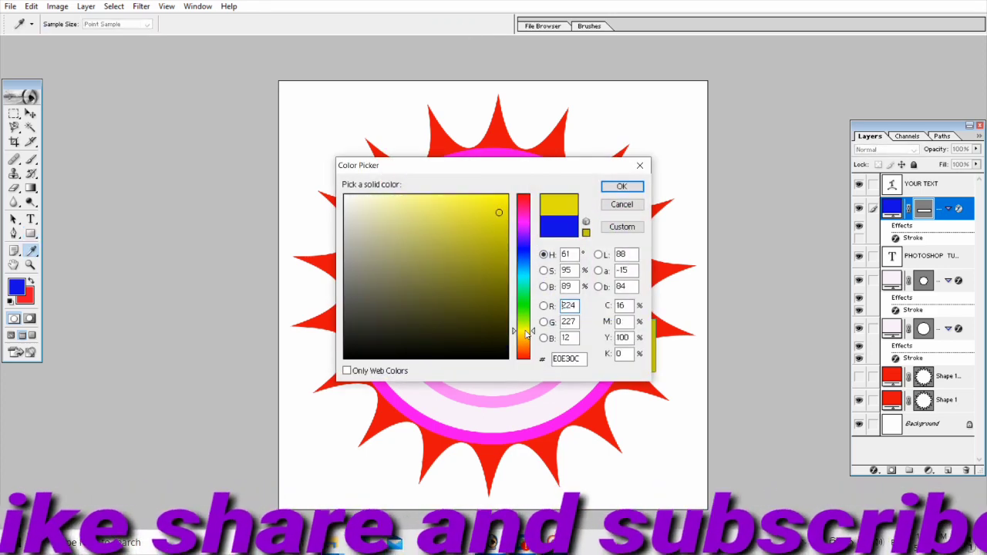
pyautogui.click(452, 200)
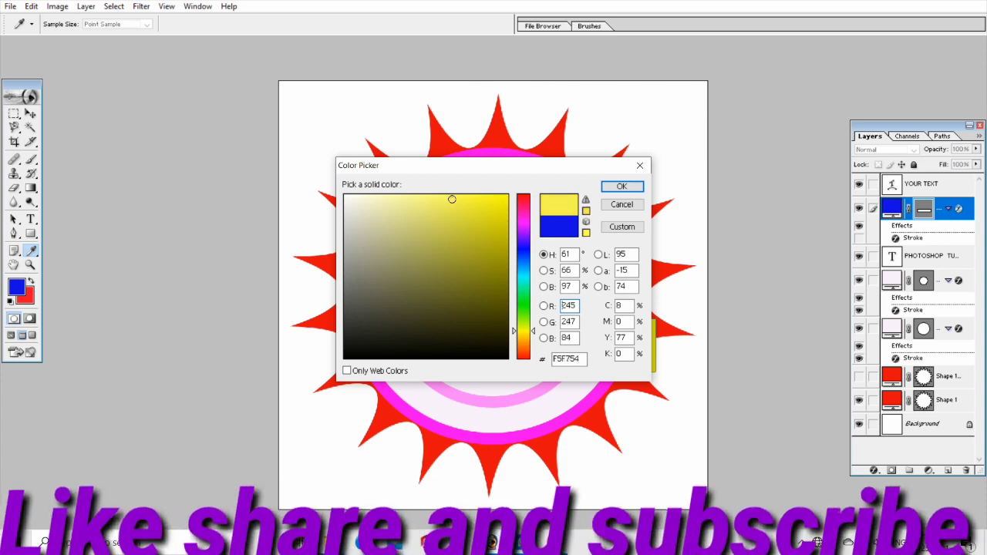
pyautogui.click(622, 187)
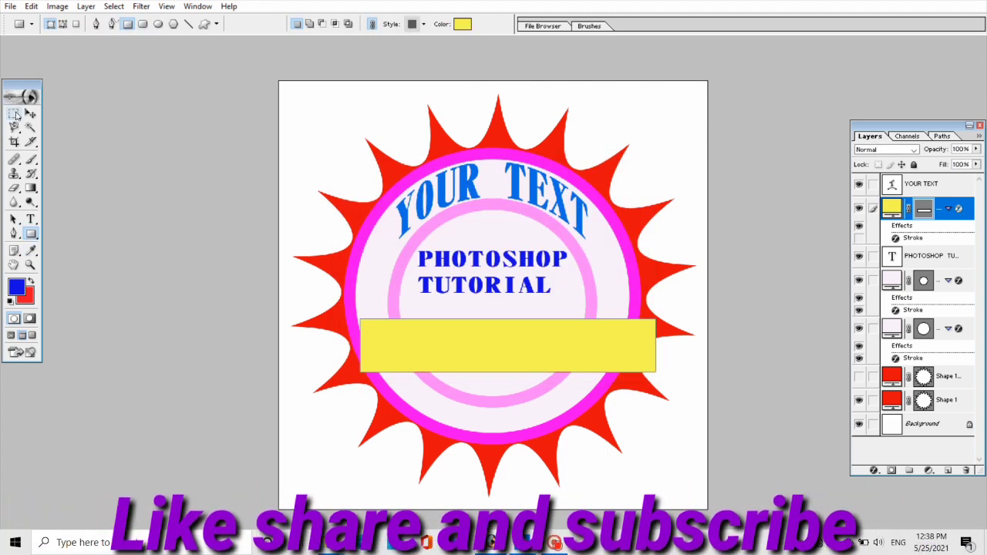
pyautogui.click(30, 114)
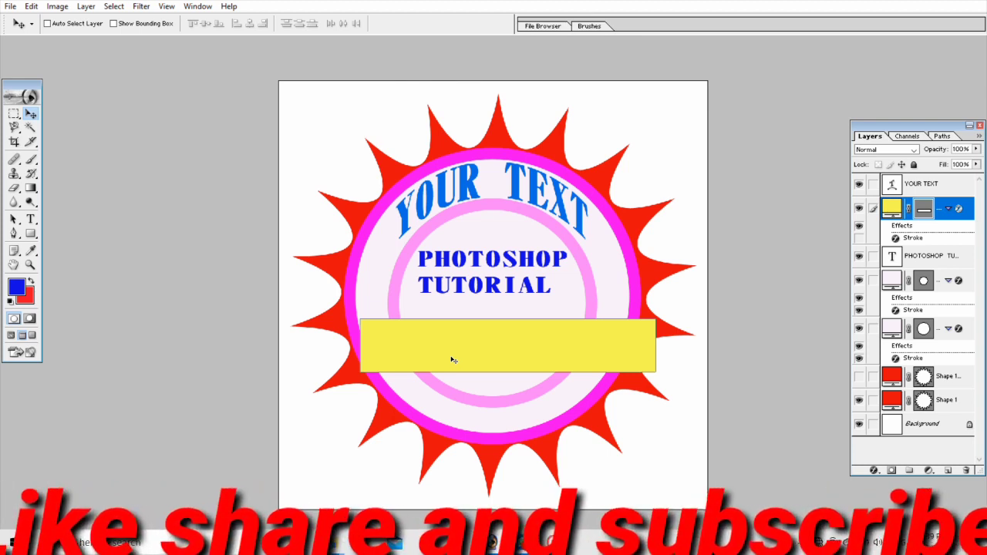
# Step: Duplicate the yellow bar, squeeze the copy to a 19.3%-wide square, and place it at the bar's right end
pyautogui.hotkey('ctrl', 'j')
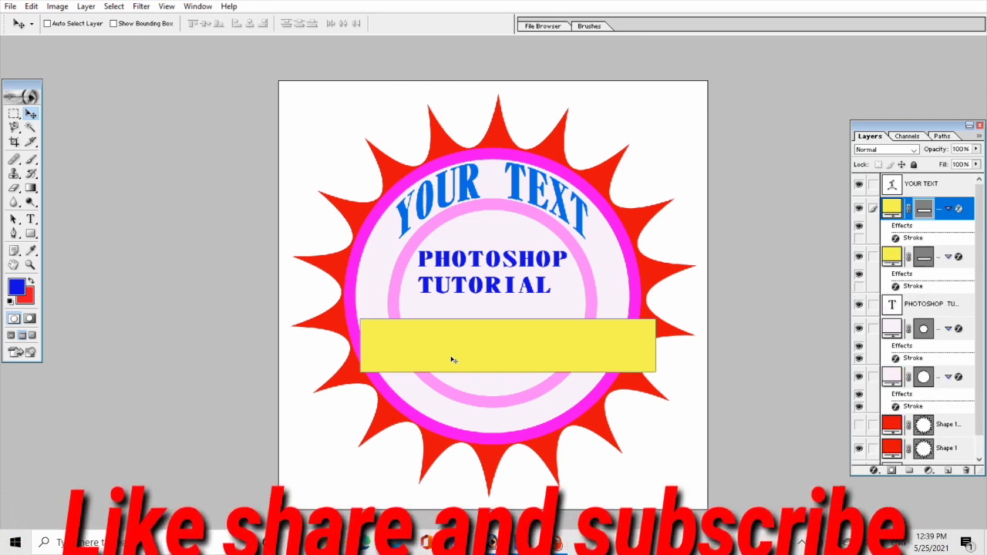
pyautogui.hotkey('ctrl', 't')
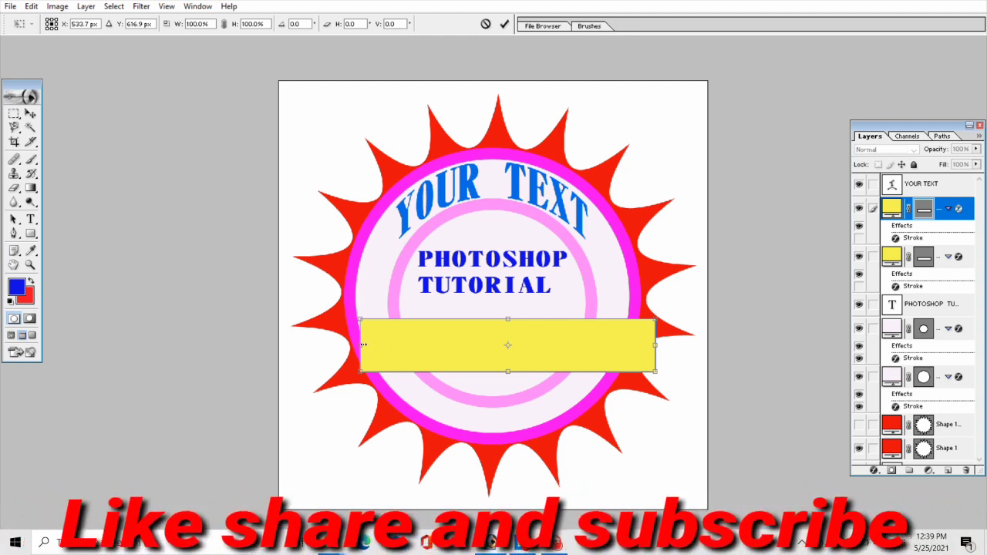
pyautogui.moveTo(362, 345)
pyautogui.mouseDown()
pyautogui.moveTo(620, 345)
pyautogui.moveTo(601, 347)
pyautogui.mouseUp()
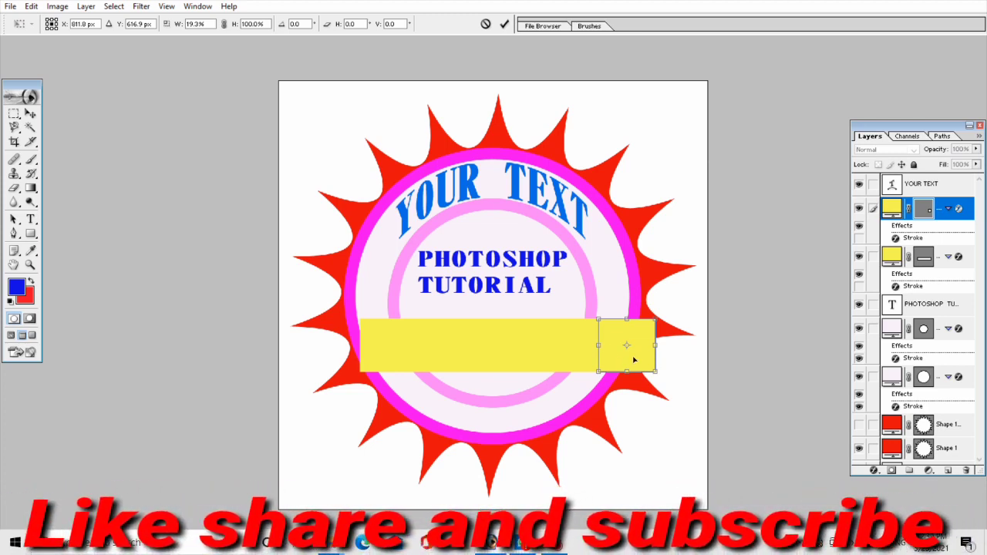
pyautogui.moveTo(634, 360); pyautogui.dragTo(645, 337)
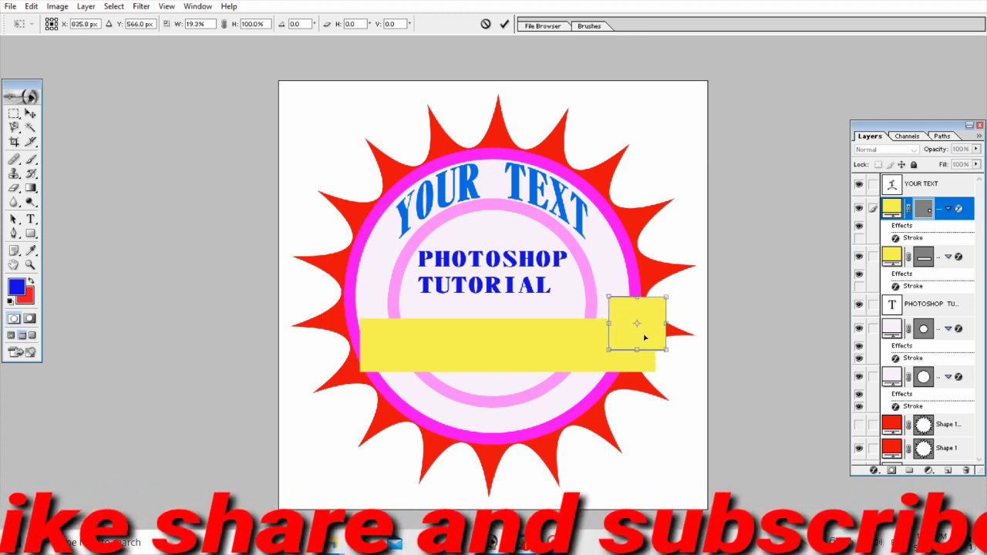
pyautogui.moveTo(645, 337); pyautogui.dragTo(665, 337)
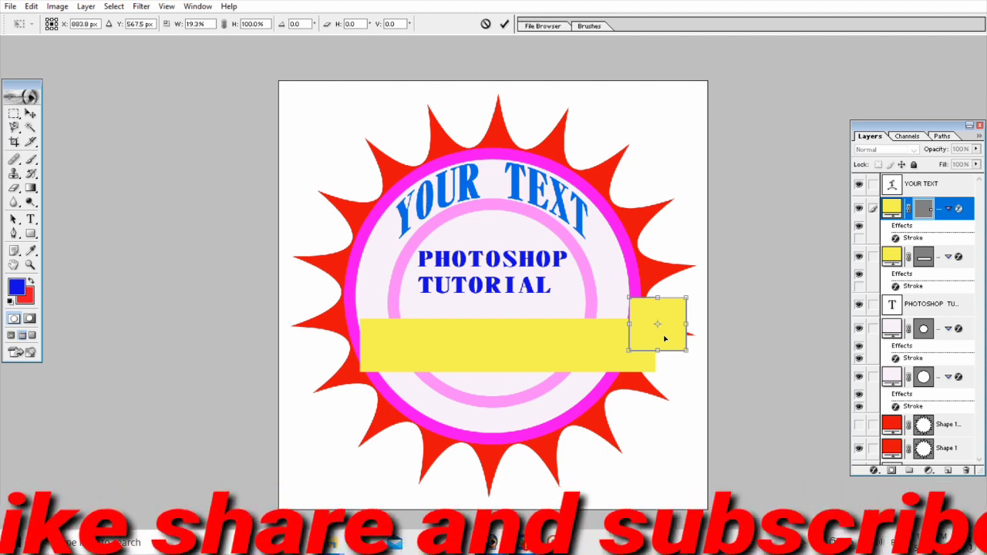
# Step: Commit the small square's resize and position
pyautogui.press('Return')
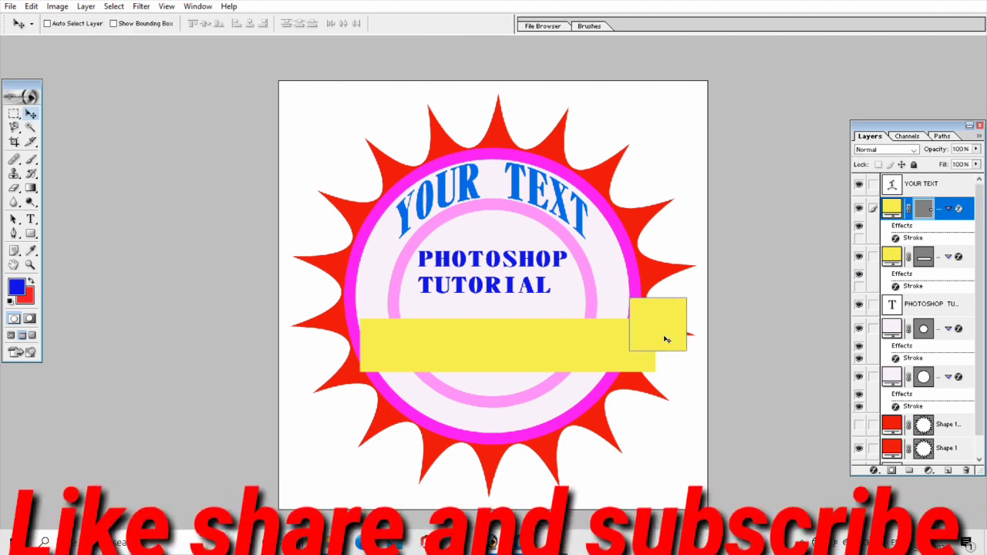
pyautogui.rightClick(666, 339)
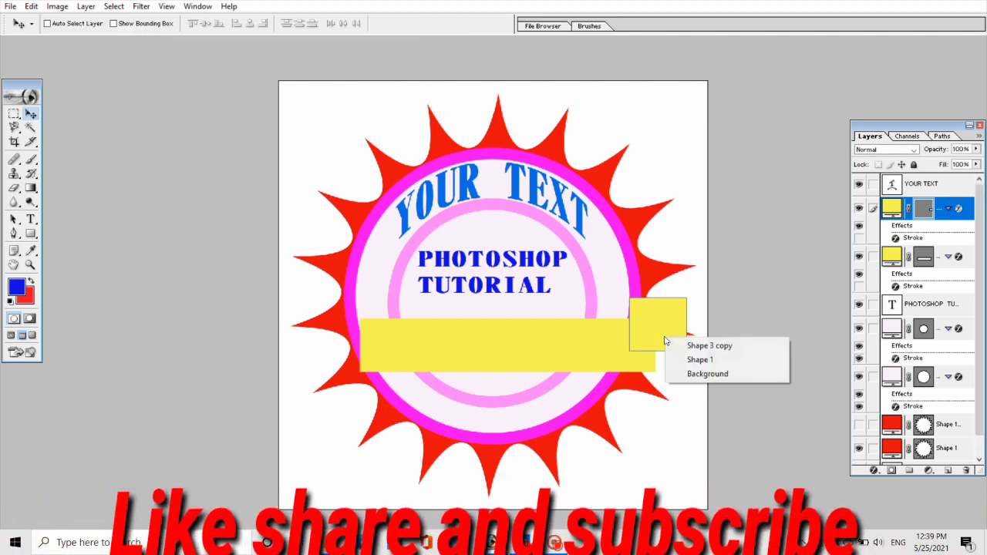
pyautogui.press('Escape')
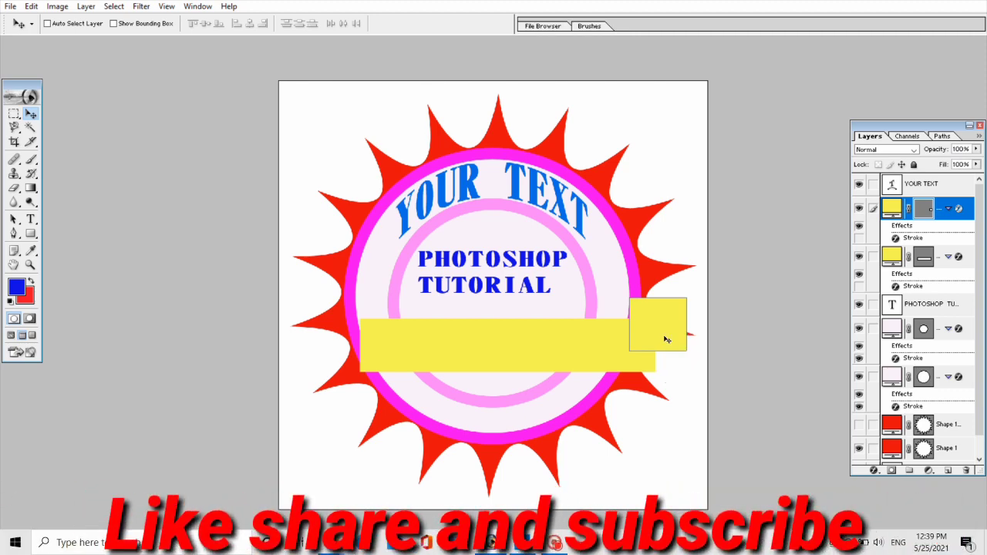
# Step: Colour the square olive B1B336 and move its layer below the yellow bar
pyautogui.doubleClick(892, 208)
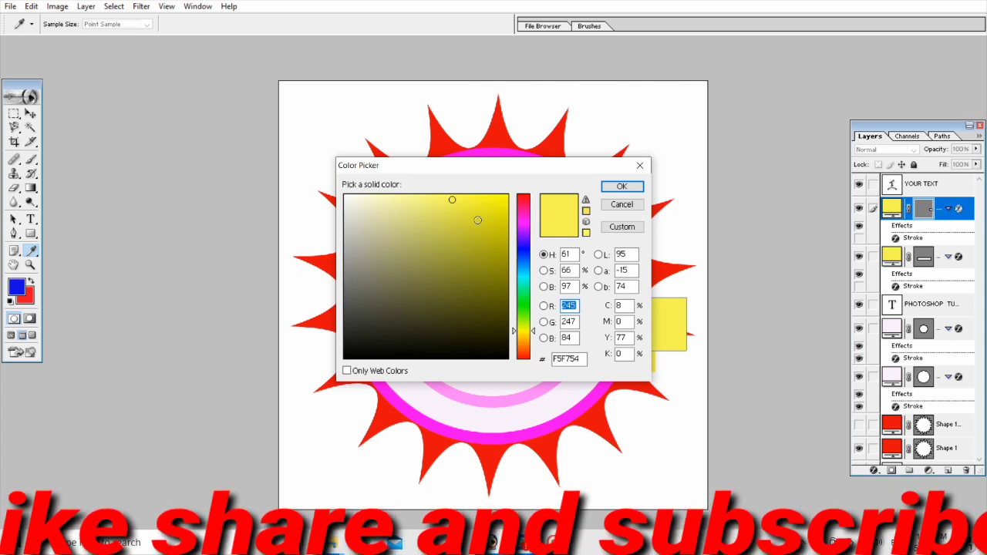
pyautogui.click(458, 243)
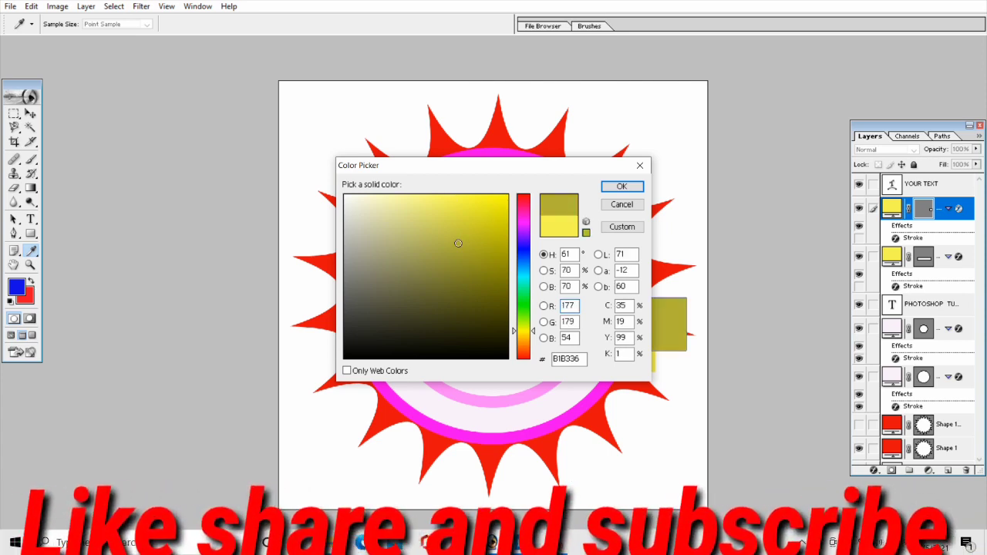
pyautogui.click(622, 187)
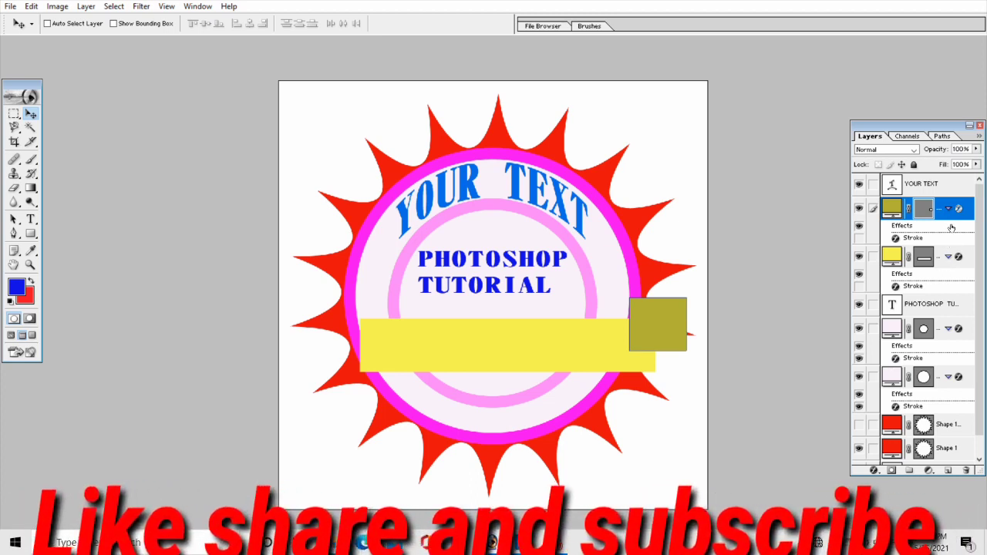
pyautogui.moveTo(950, 218); pyautogui.dragTo(946, 275)
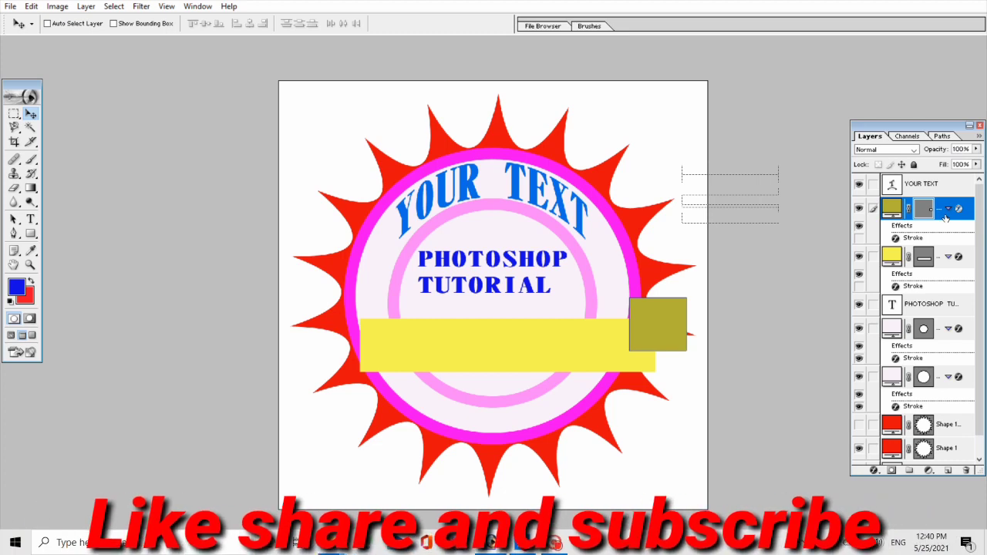
pyautogui.moveTo(946, 216)
pyautogui.mouseDown()
pyautogui.moveTo(943, 313)
pyautogui.moveTo(942, 299)
pyautogui.mouseUp()
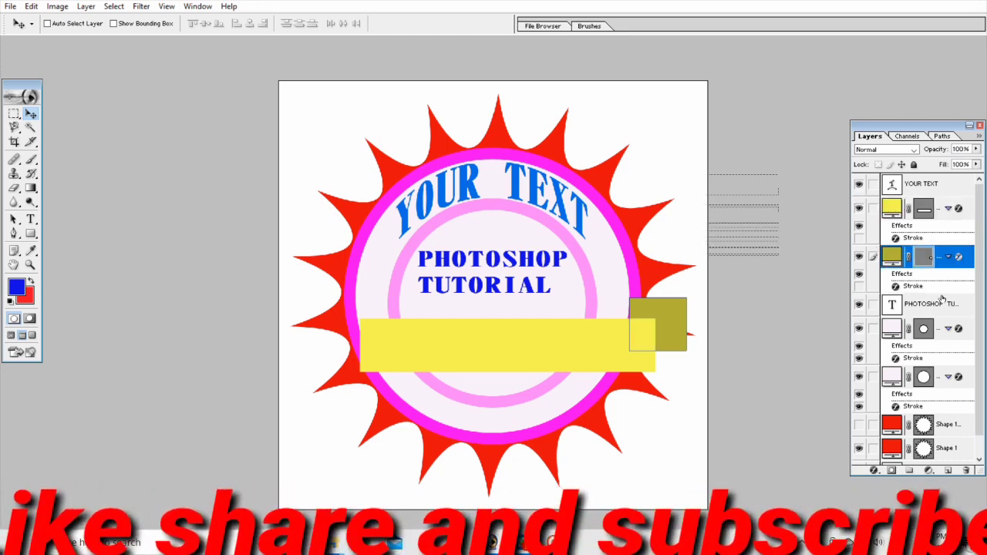
# Step: Lighten the olive end piece's fill to BBBD2D
pyautogui.doubleClick(892, 257)
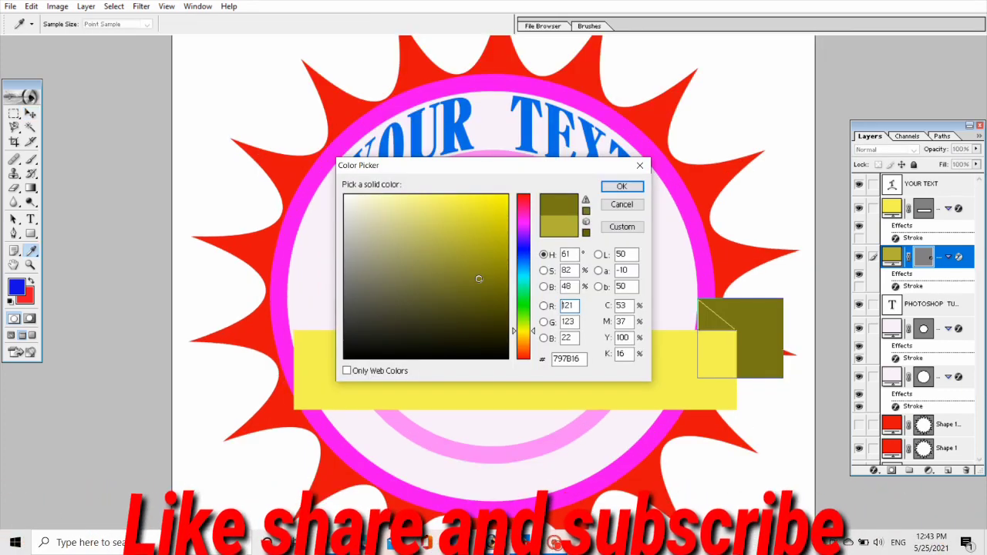
pyautogui.click(468, 236)
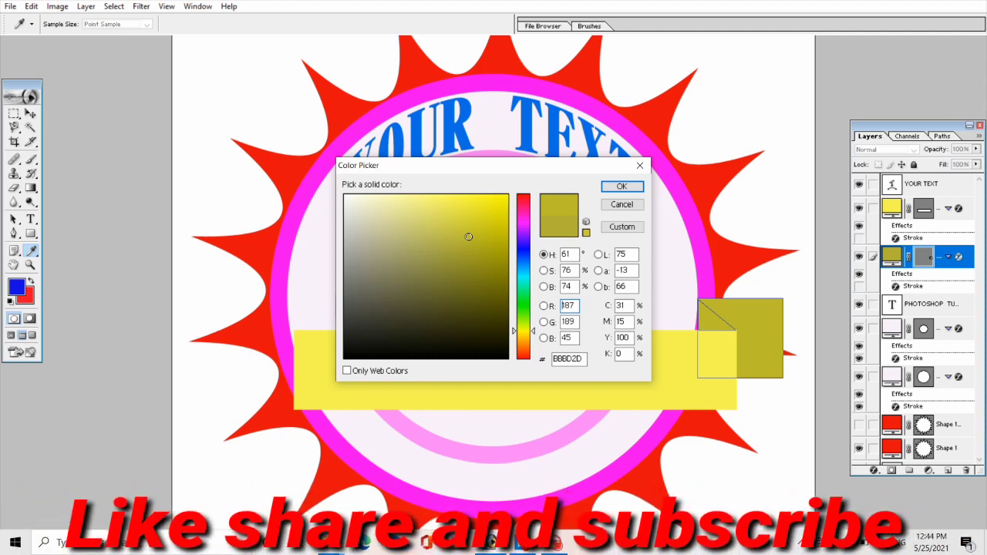
pyautogui.click(640, 166)
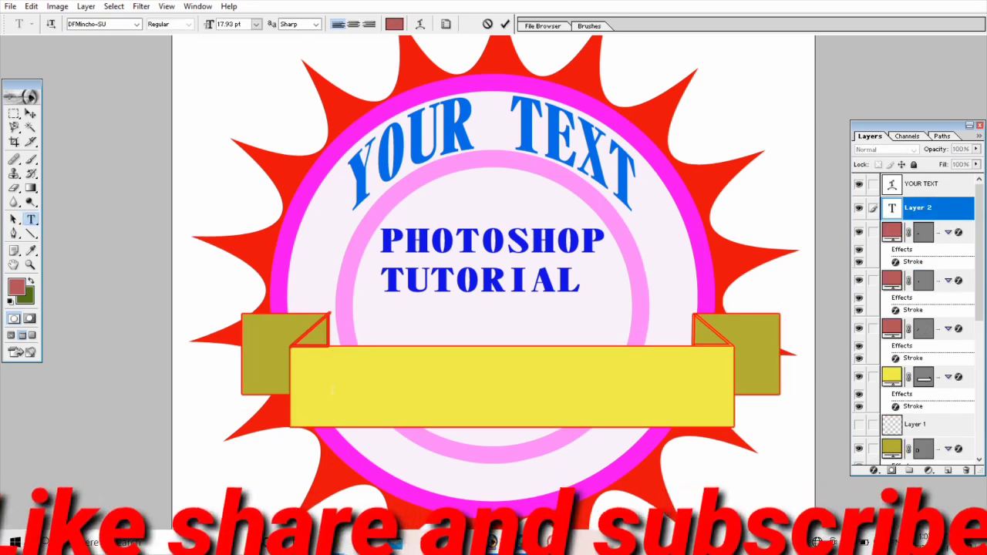
# Step: Type the banner text so it reads 'PHOTOSHOP TUTORIL HINDI' and commit it
pyautogui.write('P')
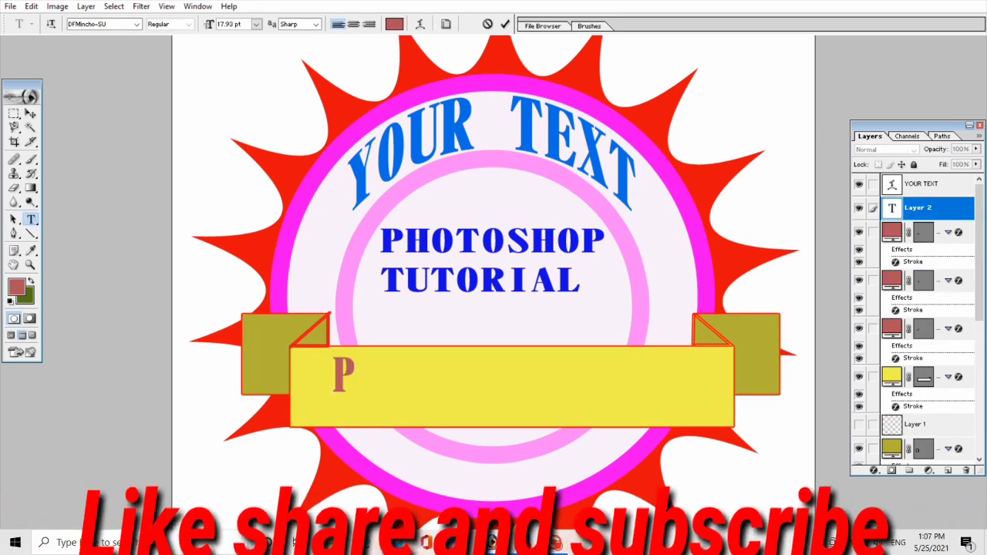
pyautogui.write('HO')
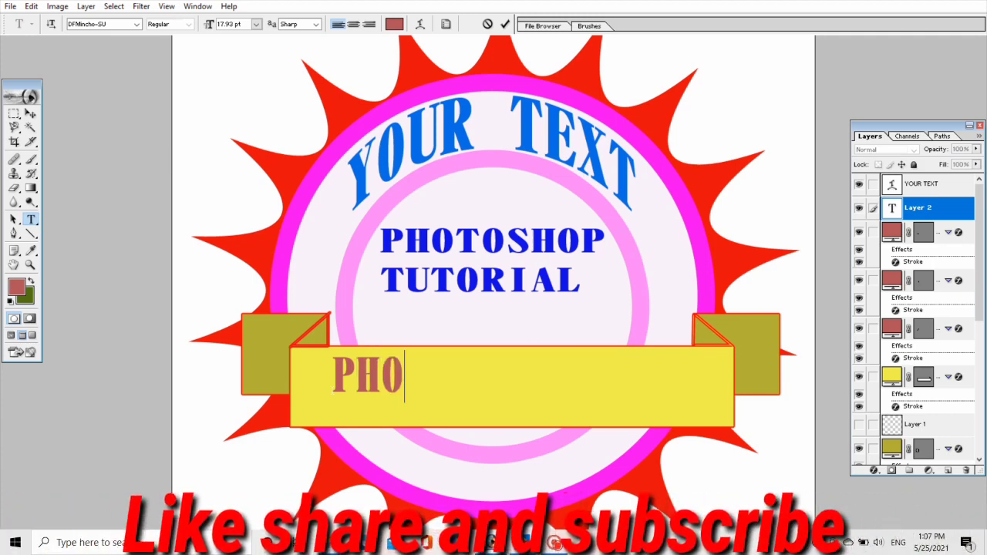
pyautogui.write('TO')
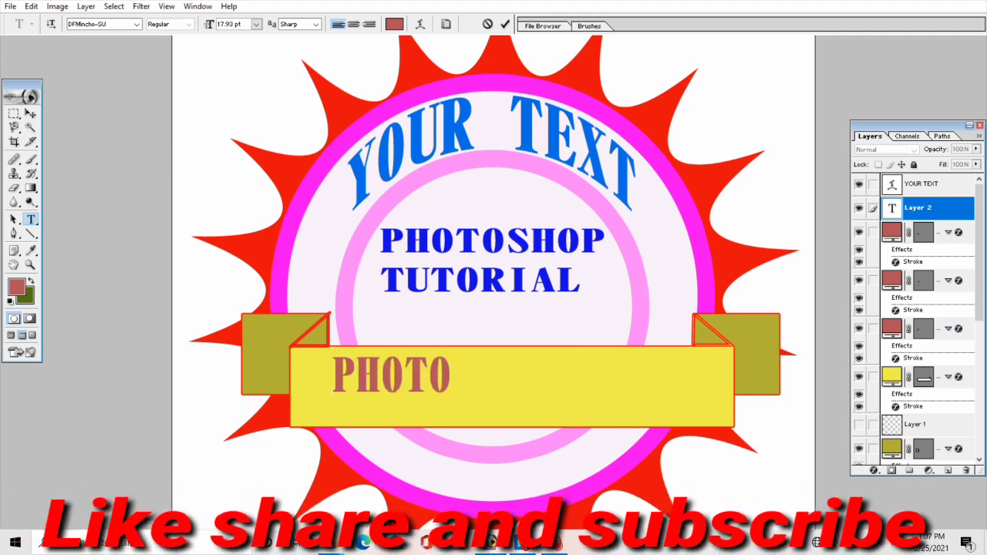
pyautogui.write('SHOP')
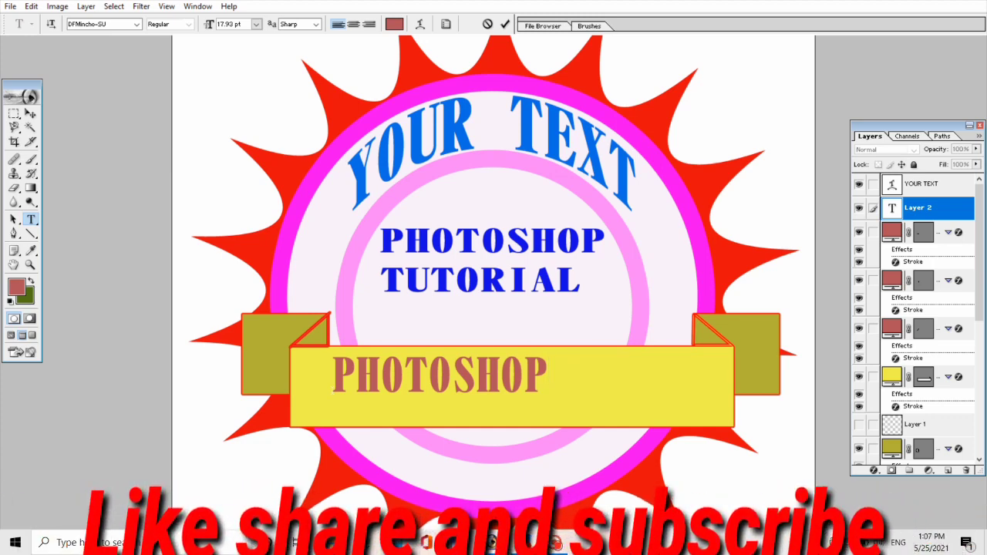
pyautogui.write(' TU')
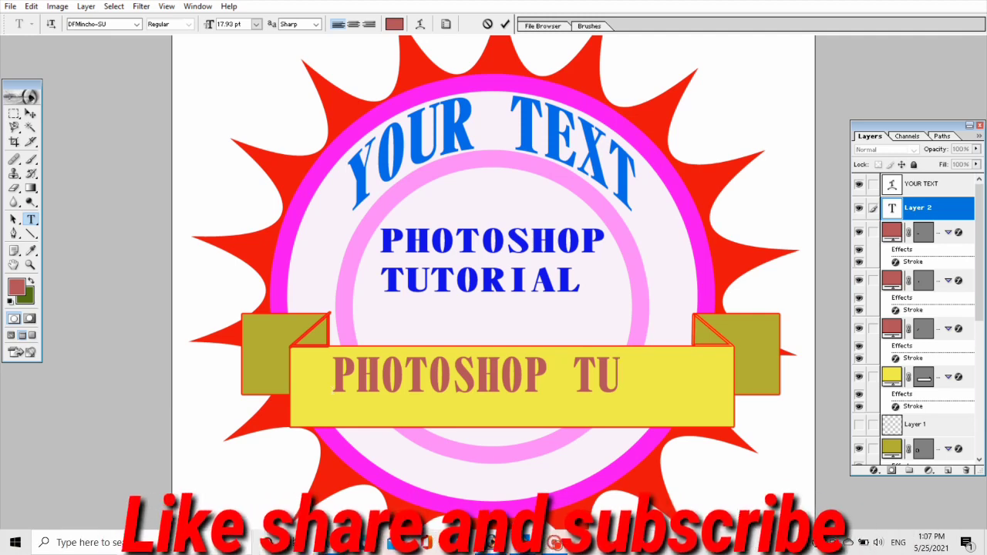
pyautogui.write('TO')
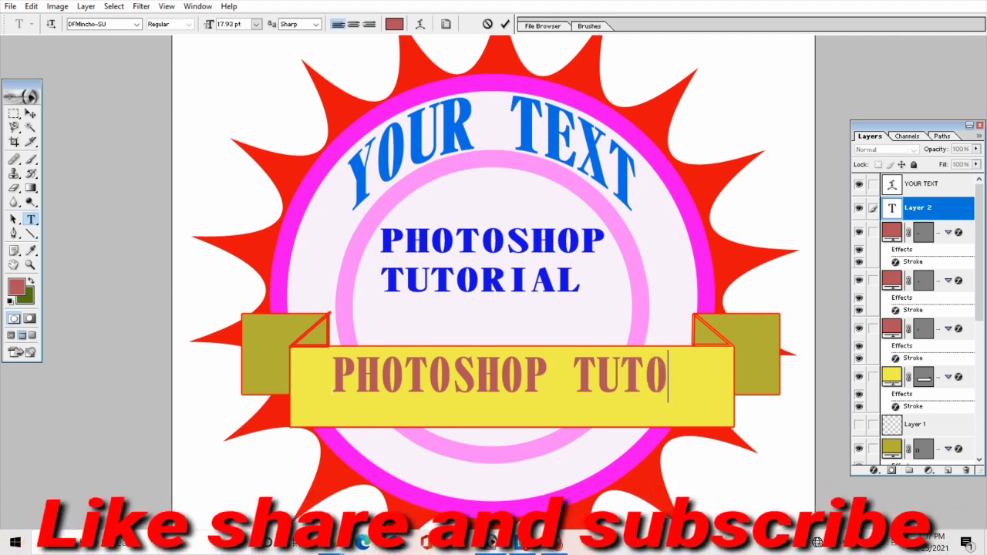
pyautogui.write('RIL')
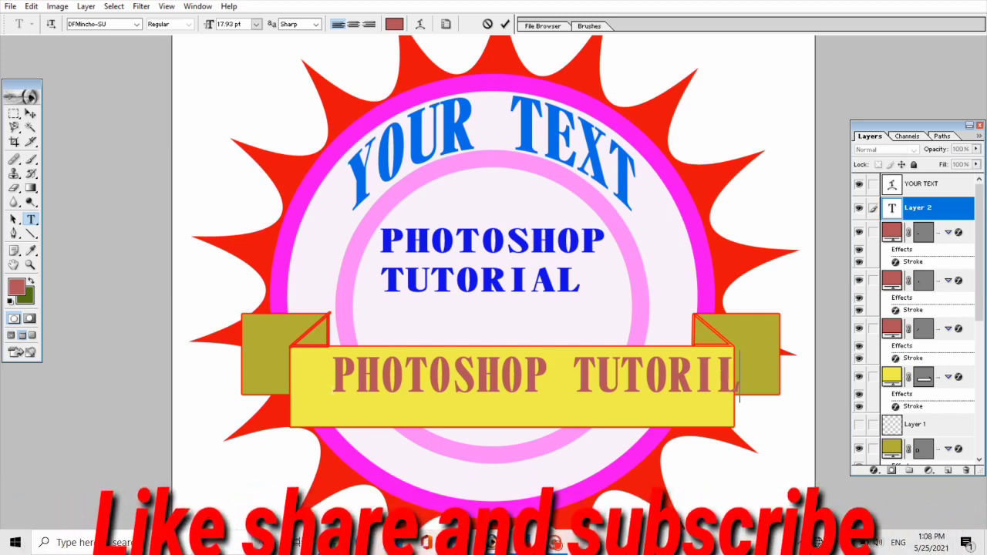
pyautogui.write(' HI')
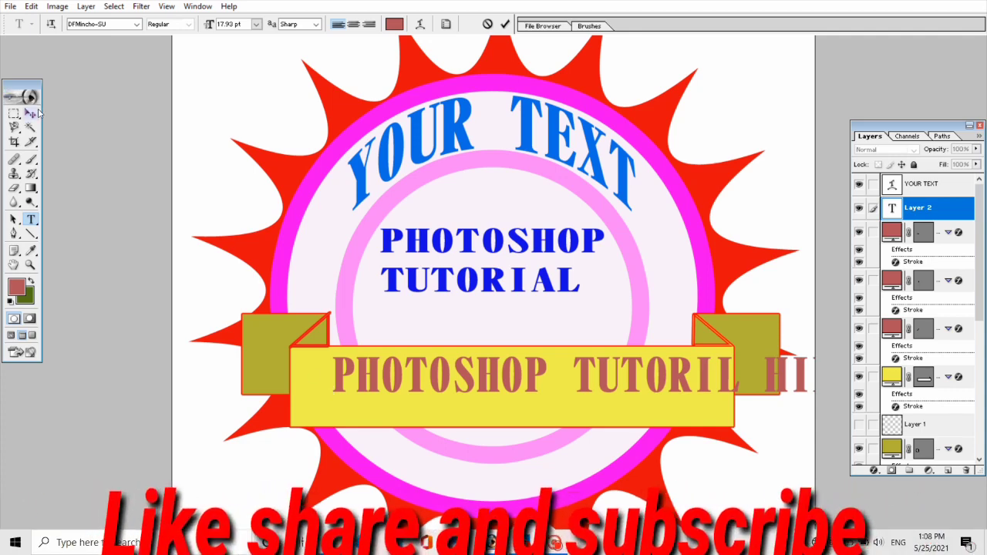
pyautogui.click(31, 113)
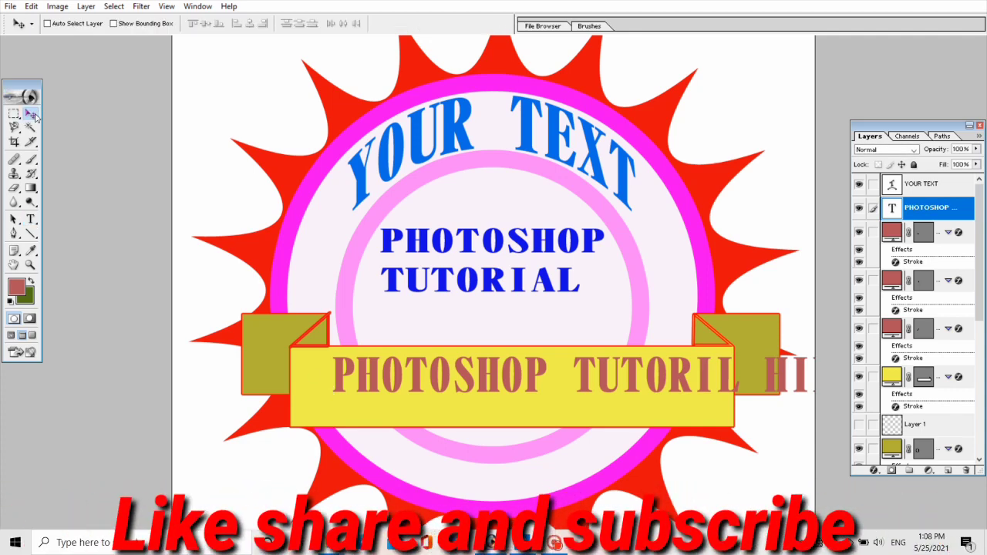
# Step: Transform the banner text to about 74% width and 160% height, centred in the banner
pyautogui.hotkey('ctrl', 't')
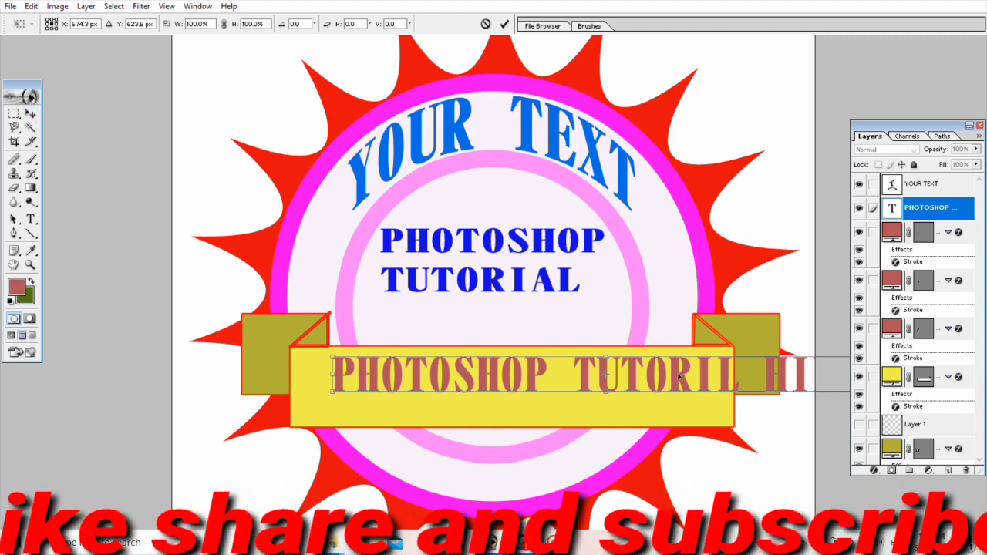
pyautogui.moveTo(682, 378); pyautogui.dragTo(544, 370)
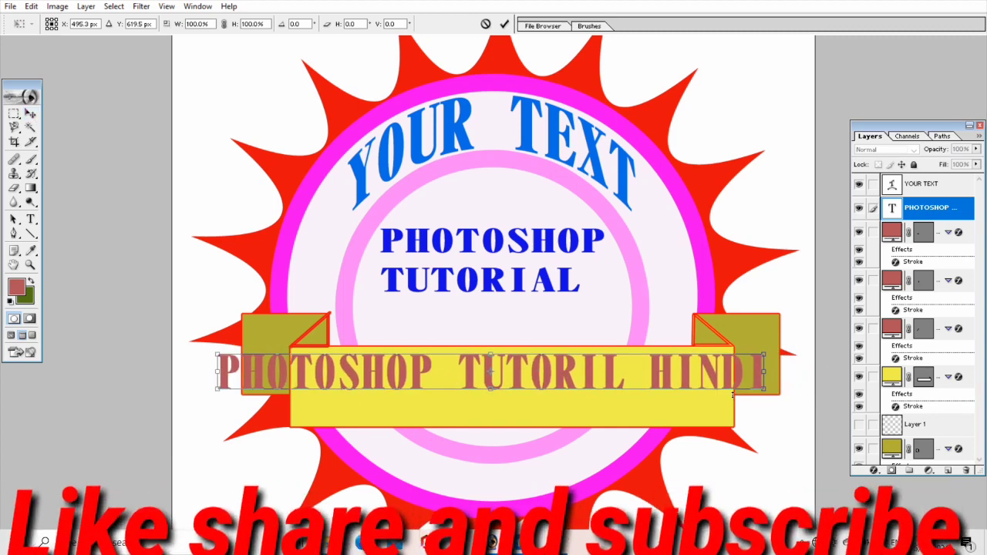
pyautogui.moveTo(764, 388); pyautogui.dragTo(522, 410)
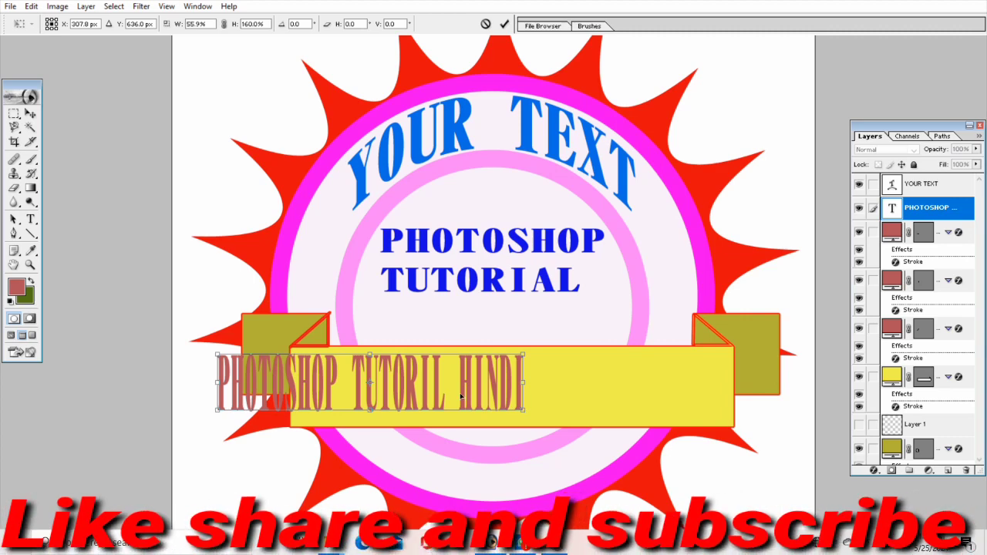
pyautogui.moveTo(461, 393); pyautogui.dragTo(573, 396)
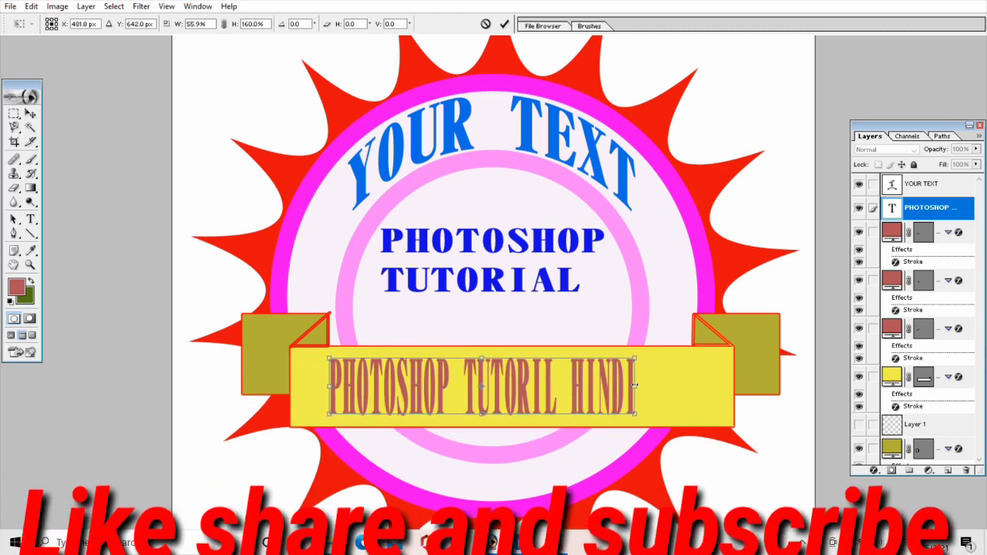
pyautogui.moveTo(635, 384); pyautogui.dragTo(712, 387)
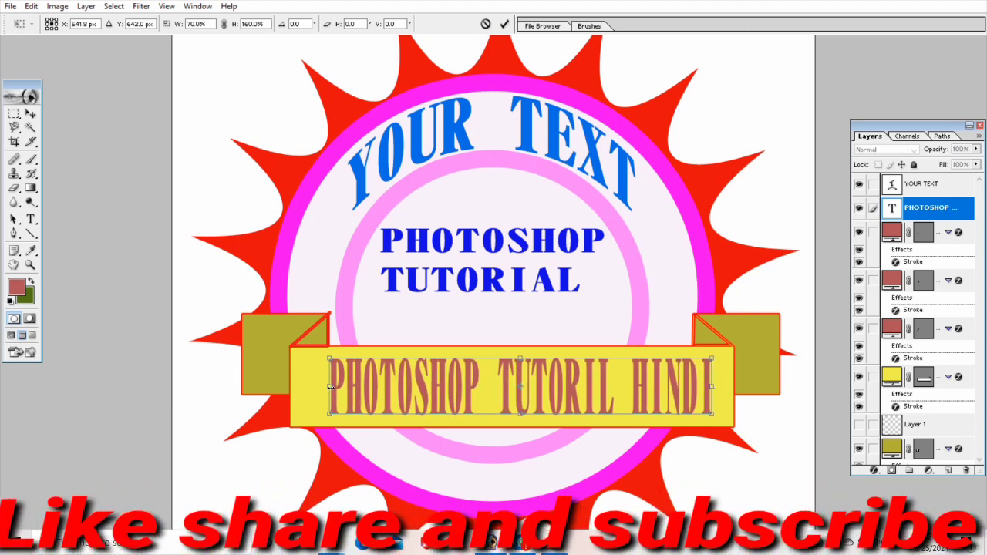
pyautogui.moveTo(329, 385); pyautogui.dragTo(306, 387)
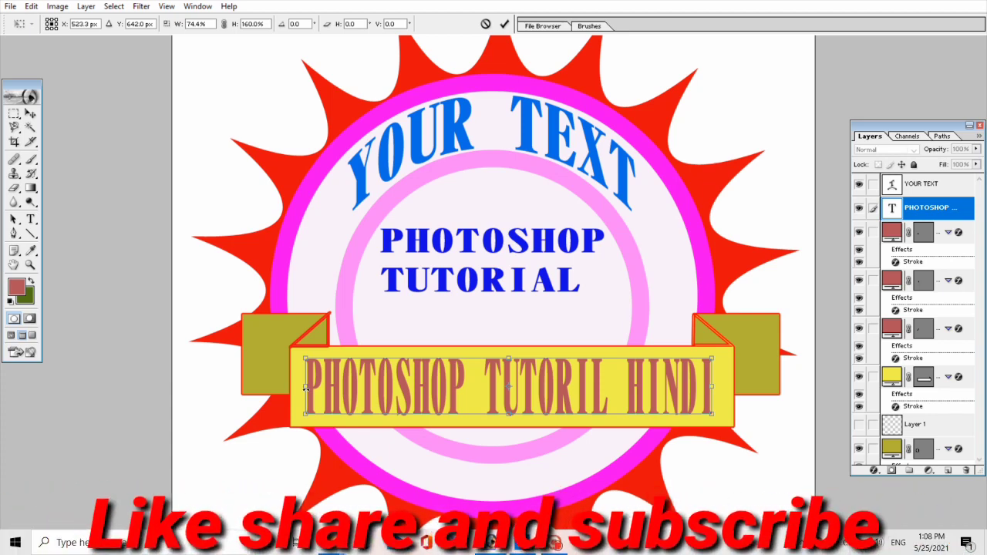
pyautogui.press('Return')
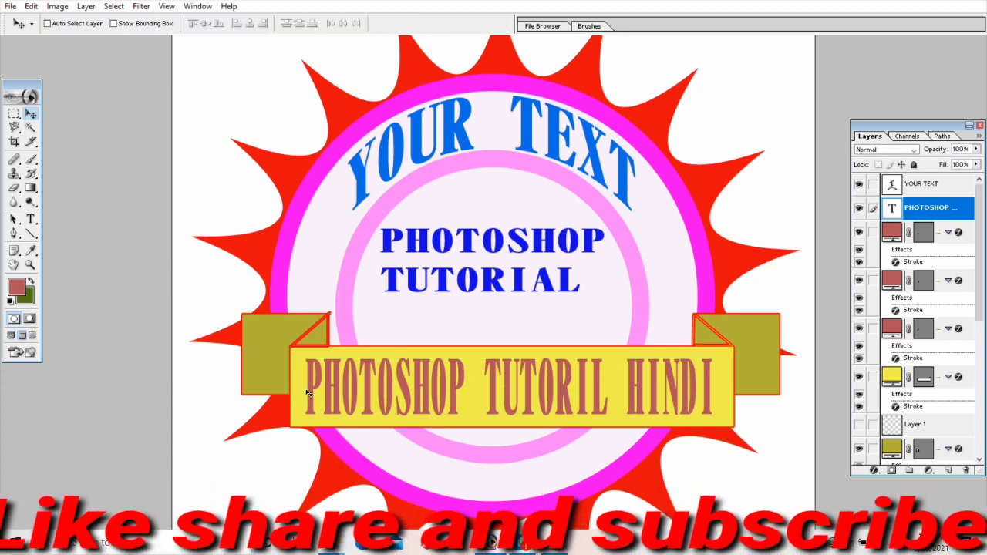
# Step: Recolour the banner text pink and nudge 'PHOTOSHOP TUTORIAL' slightly right
pyautogui.click(30, 220)
pyautogui.click(394, 24)
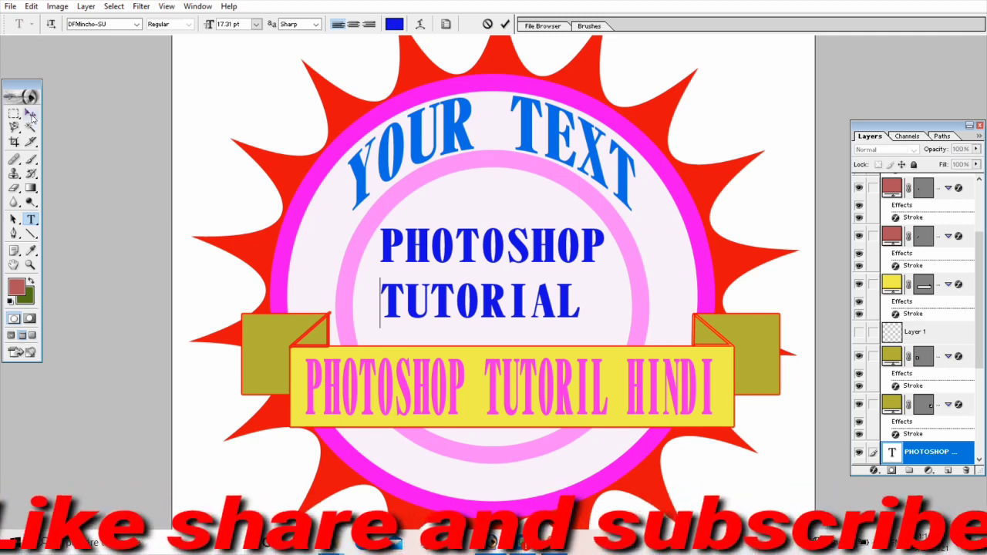
pyautogui.click(30, 115)
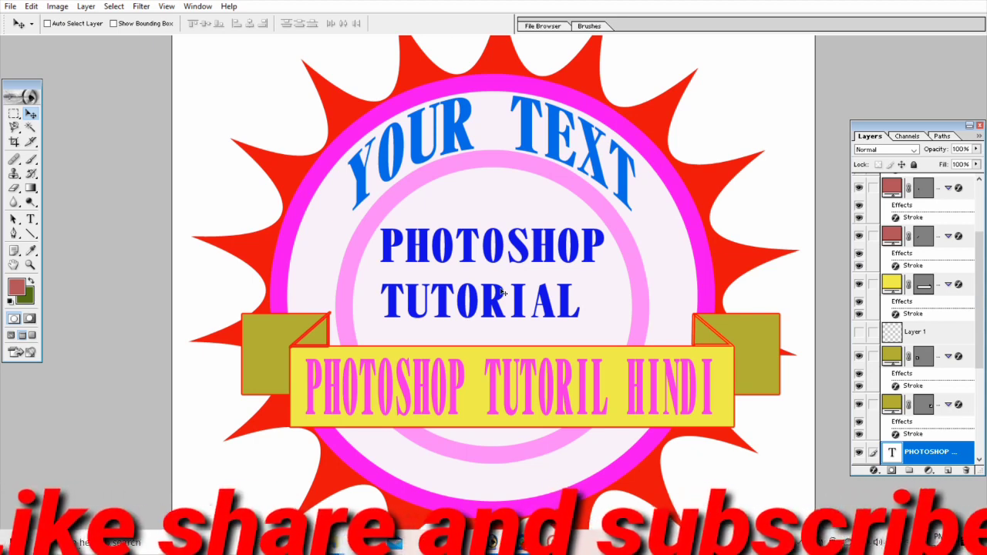
pyautogui.moveTo(503, 291); pyautogui.dragTo(506, 293)
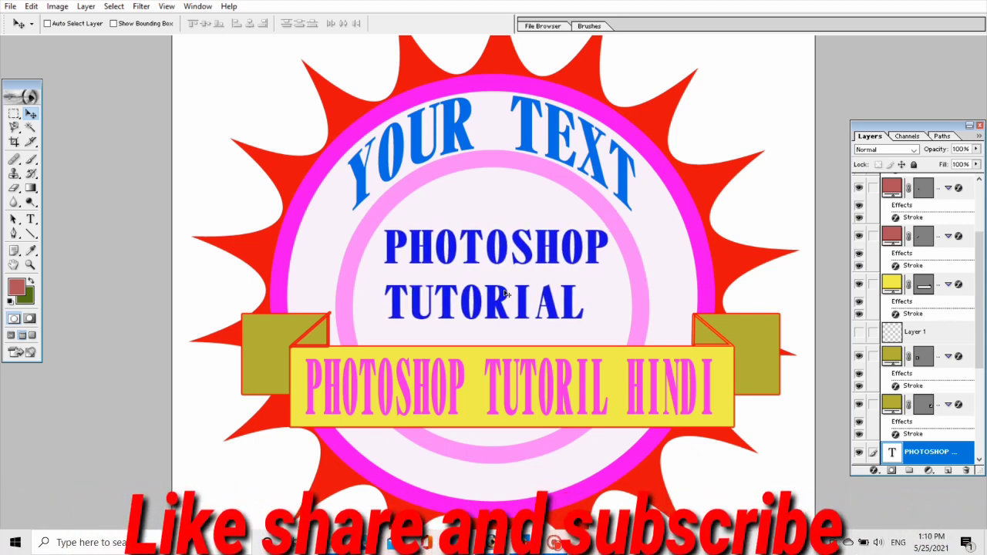
# Step: Select the Shape 2 copy circle layer from the canvas right-click layer list
pyautogui.rightClick(608, 299)
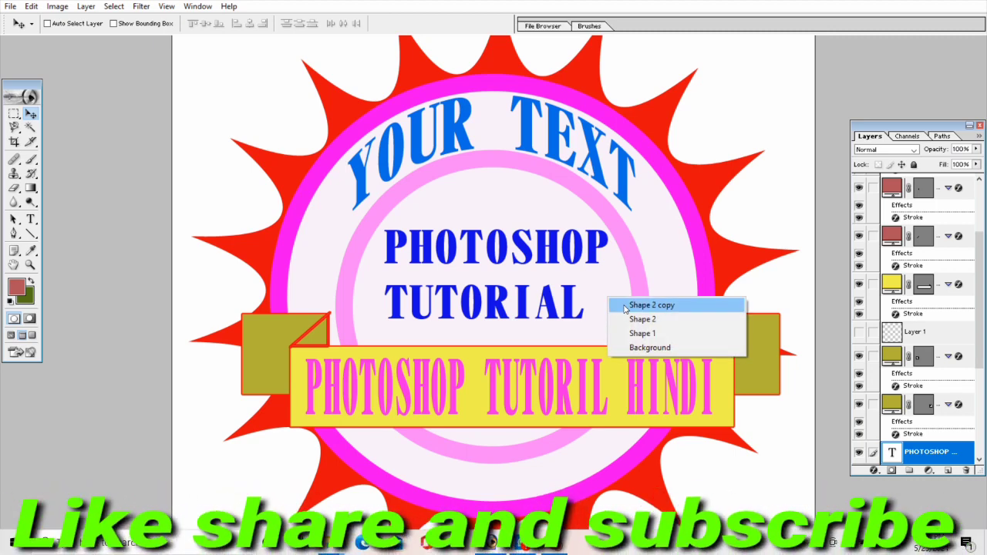
pyautogui.click(626, 306)
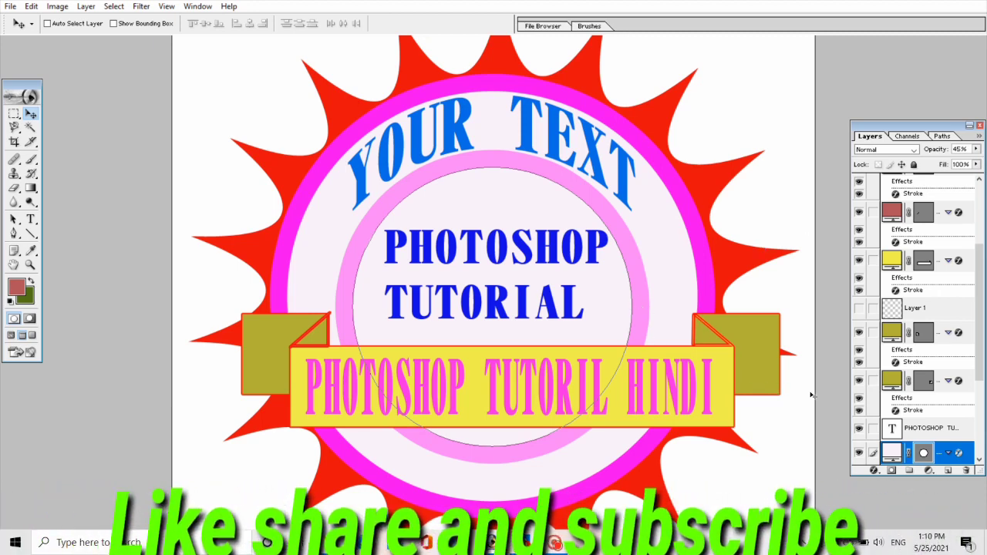
pyautogui.doubleClick(925, 456)
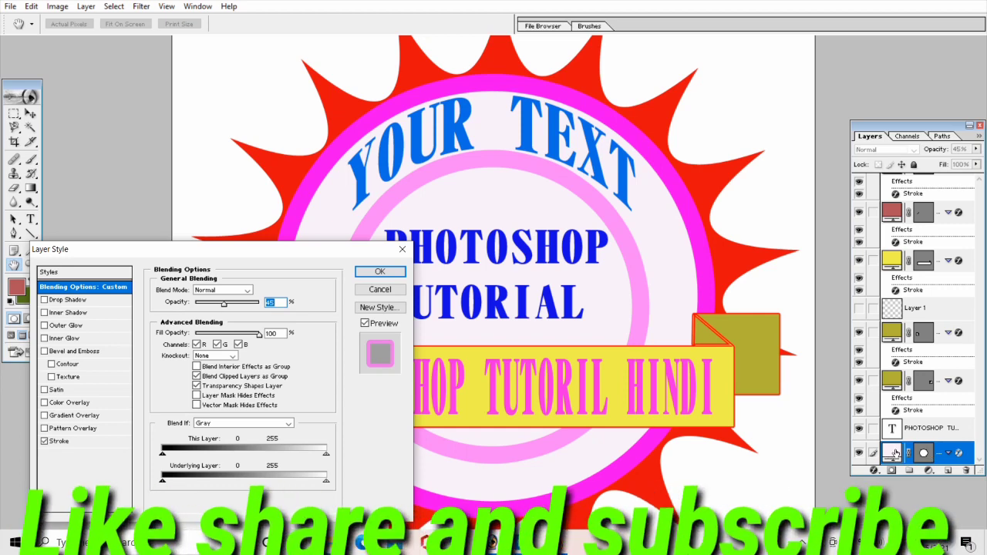
pyautogui.click(403, 253)
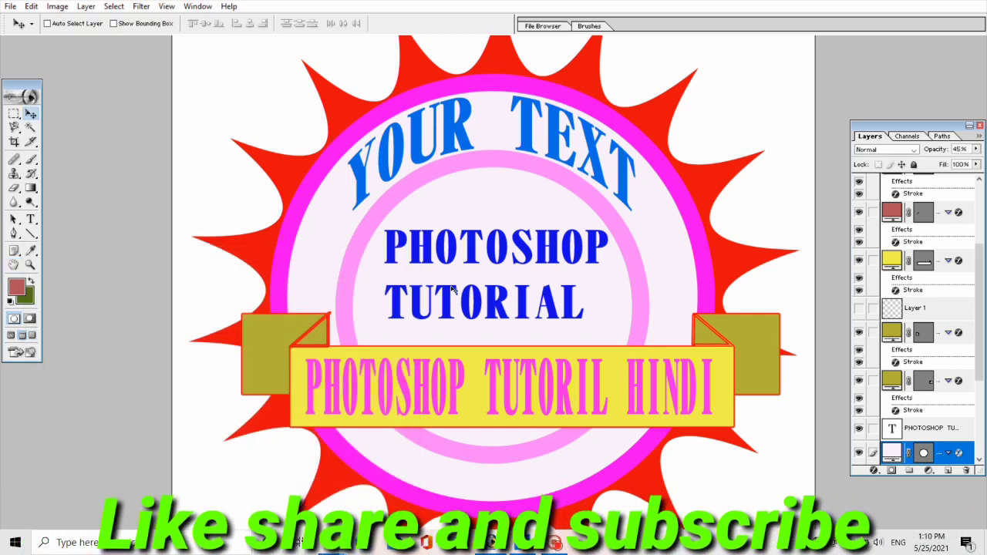
# Step: Fill the Shape 2 copy inner circle with teal 01BC9F
pyautogui.doubleClick(892, 453)
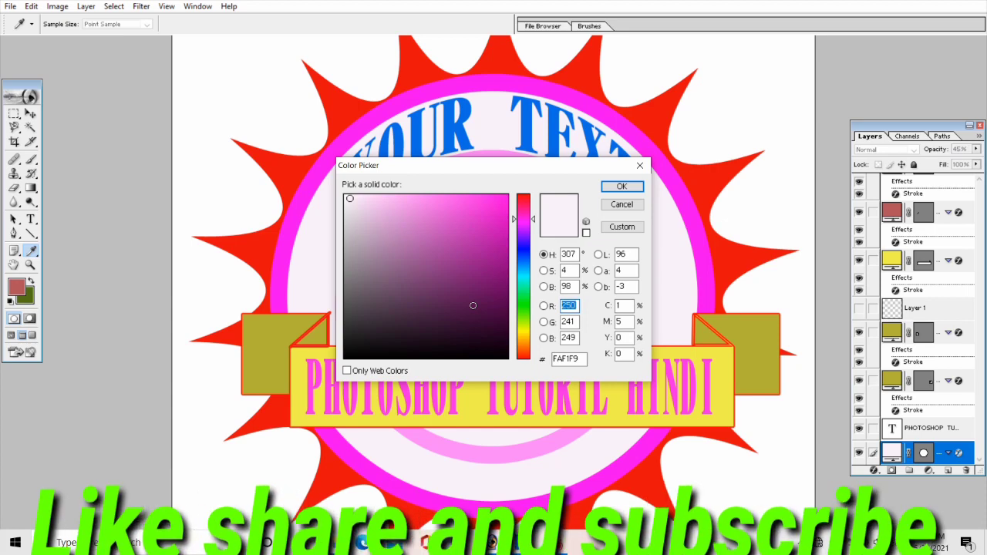
pyautogui.click(473, 306)
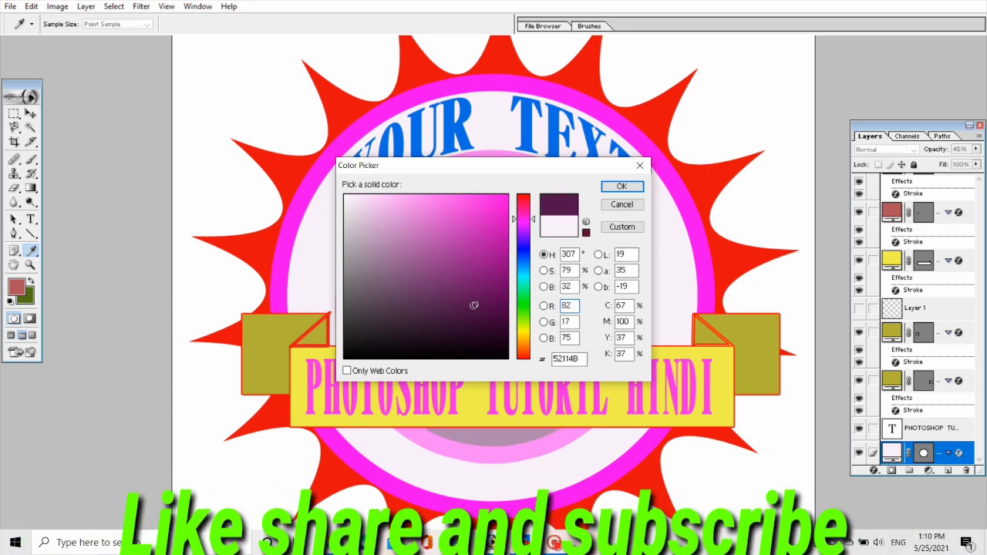
pyautogui.moveTo(500, 169); pyautogui.dragTo(206, 265)
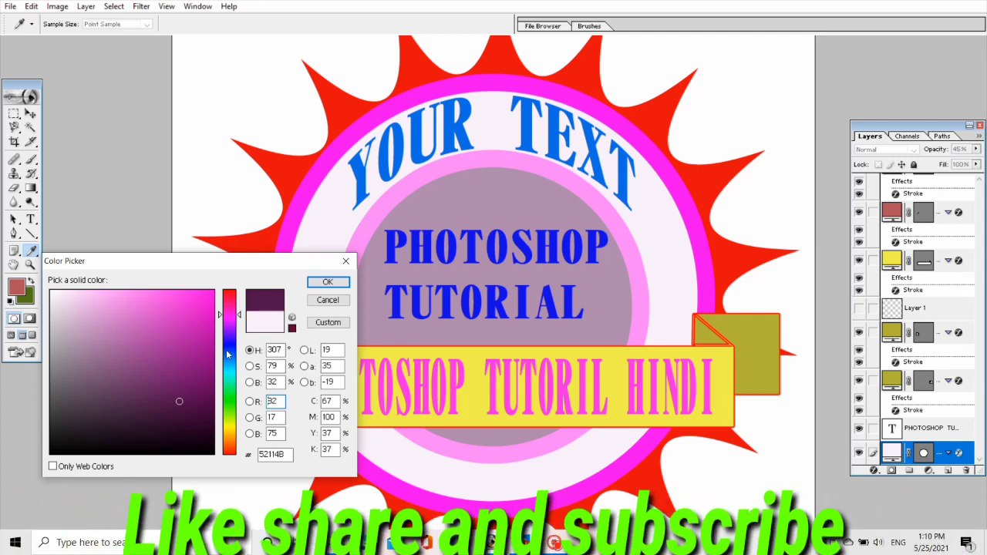
pyautogui.click(229, 377)
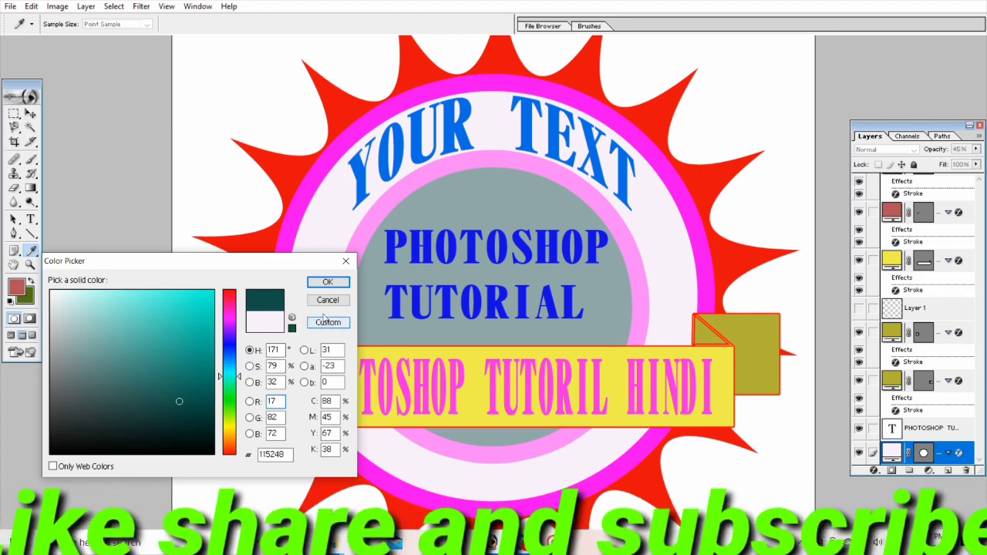
pyautogui.click(199, 368)
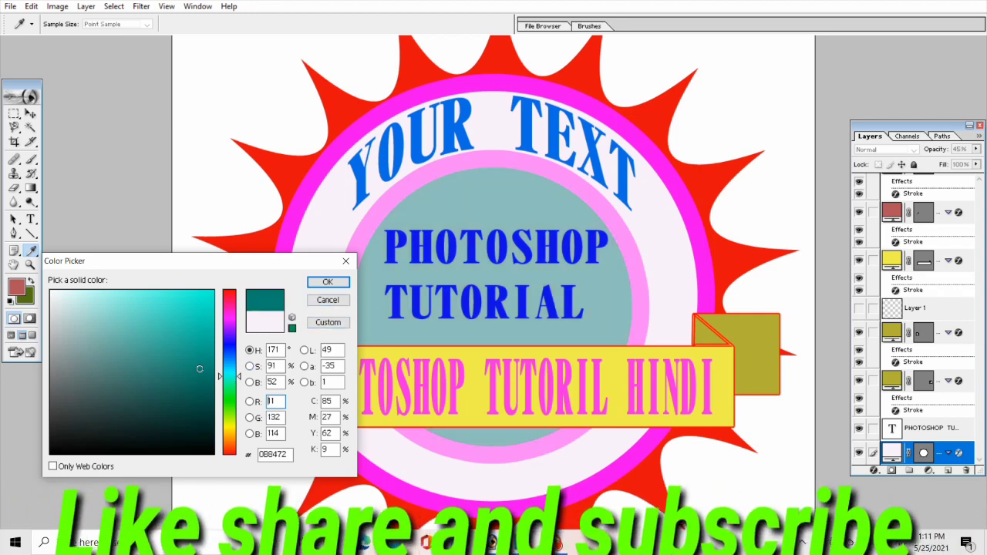
pyautogui.click(211, 334)
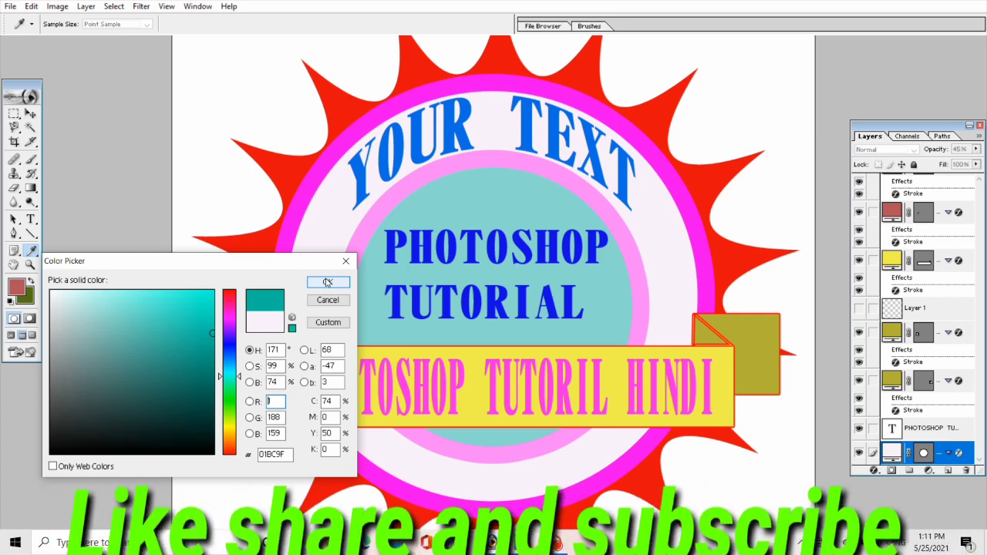
pyautogui.click(327, 283)
# Step: Fill the larger Shape 2 centre circle bright cyan, then zoom out to the whole badge
pyautogui.press('v')
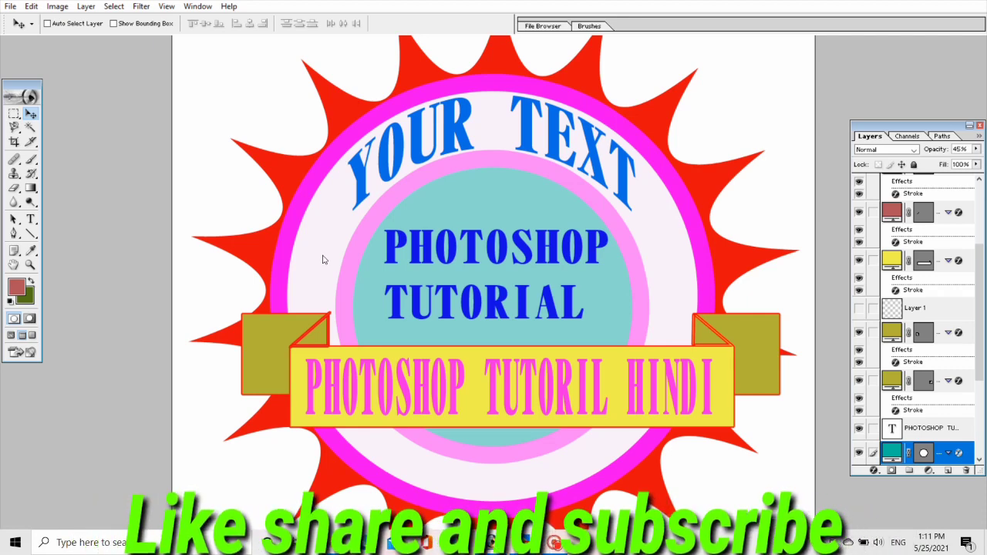
pyautogui.rightClick(323, 260)
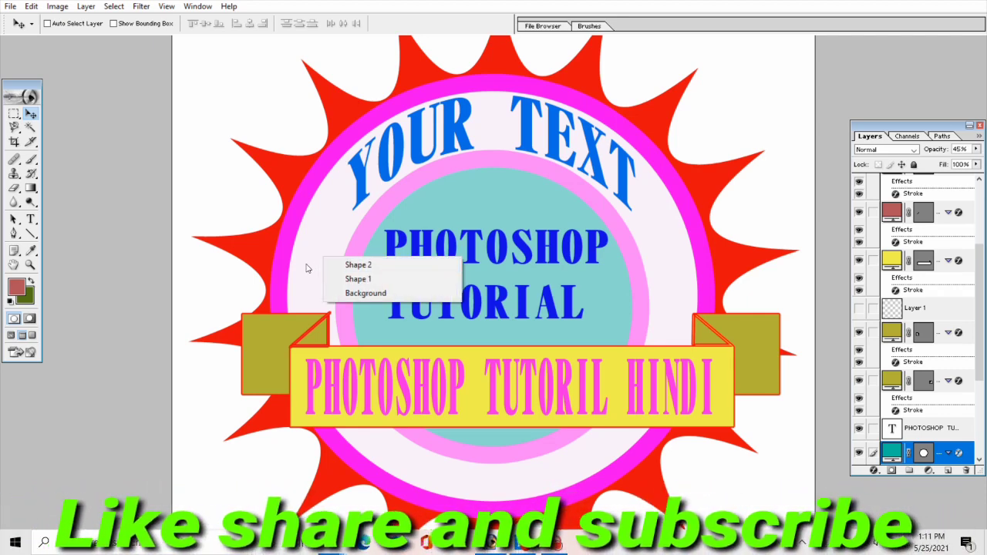
pyautogui.click(392, 265)
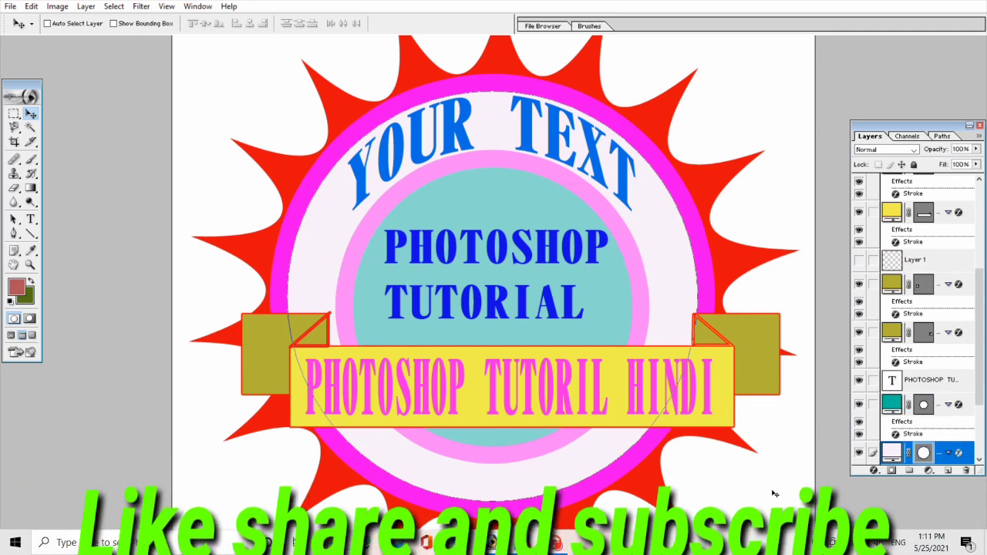
pyautogui.doubleClick(892, 455)
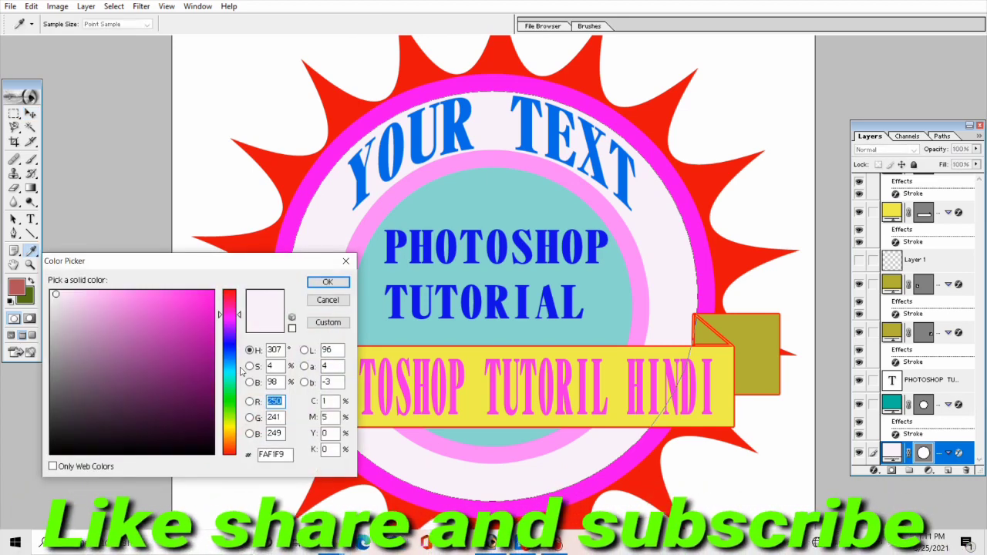
pyautogui.click(228, 373)
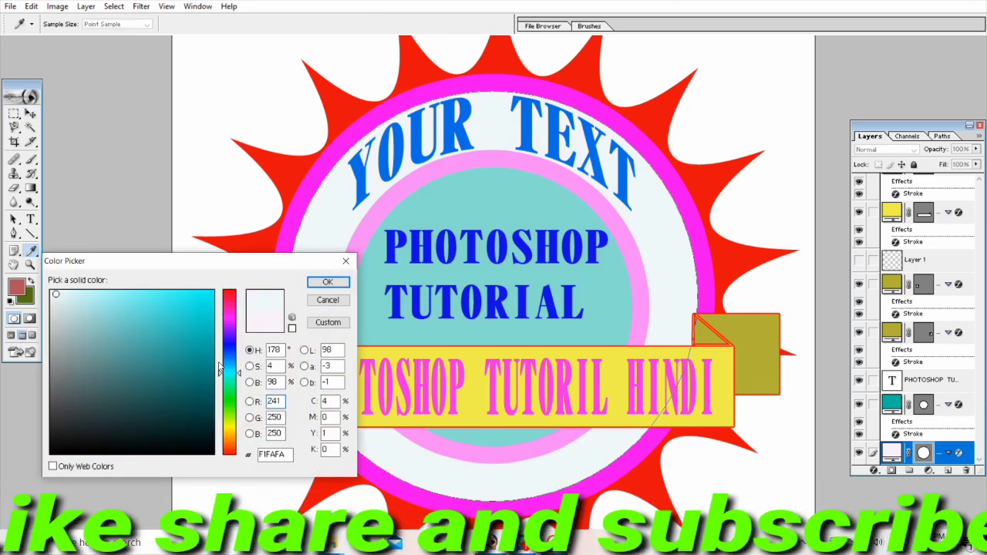
pyautogui.click(212, 347)
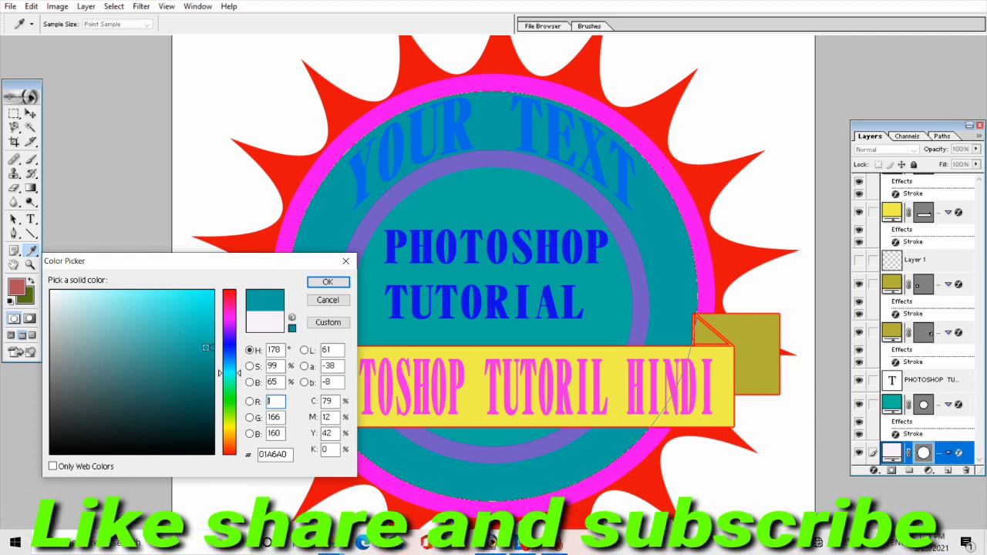
pyautogui.click(209, 301)
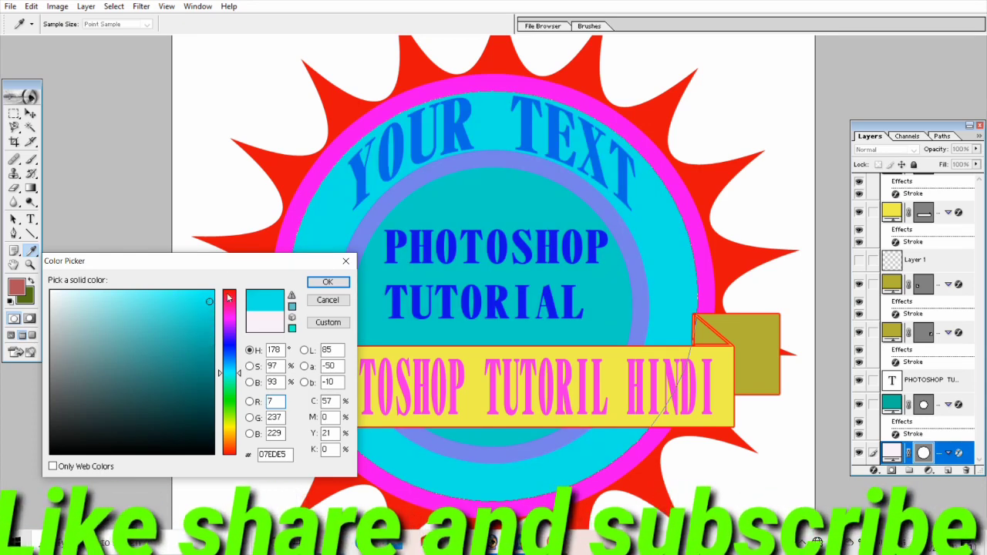
pyautogui.click(328, 283)
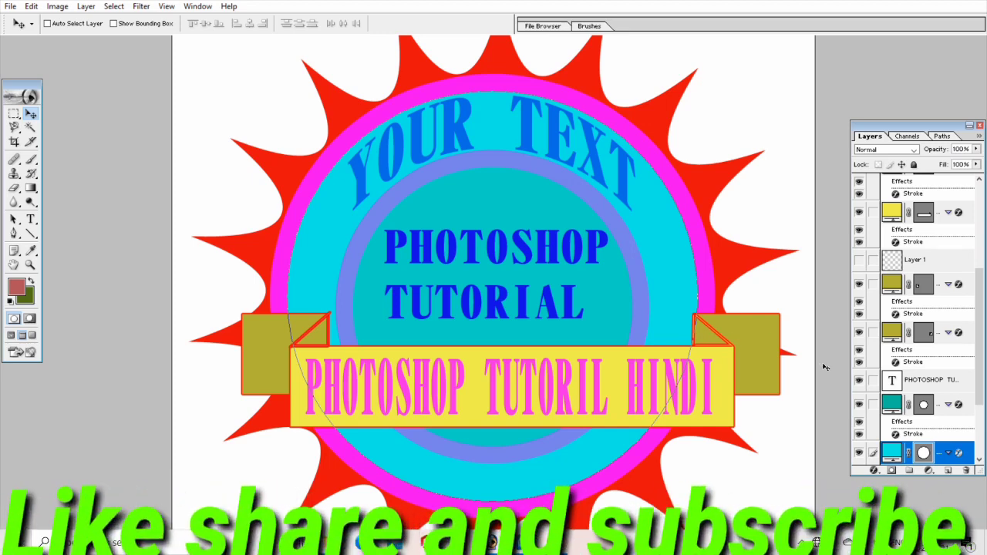
pyautogui.hotkey('ctrl', '-')
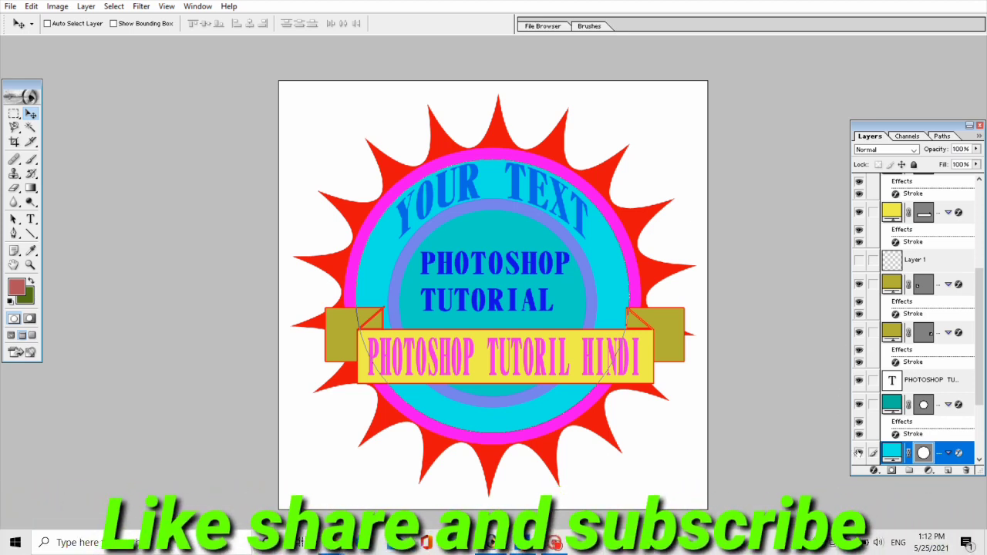
# Step: Select the Background layer at the bottom of the Layers panel
pyautogui.scroll(-3, 876, 451)
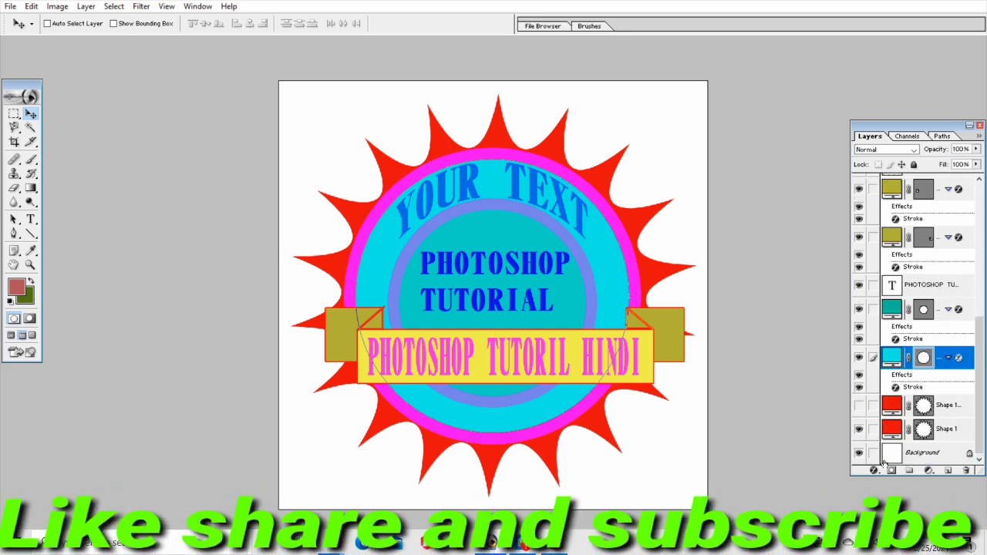
pyautogui.click(911, 455)
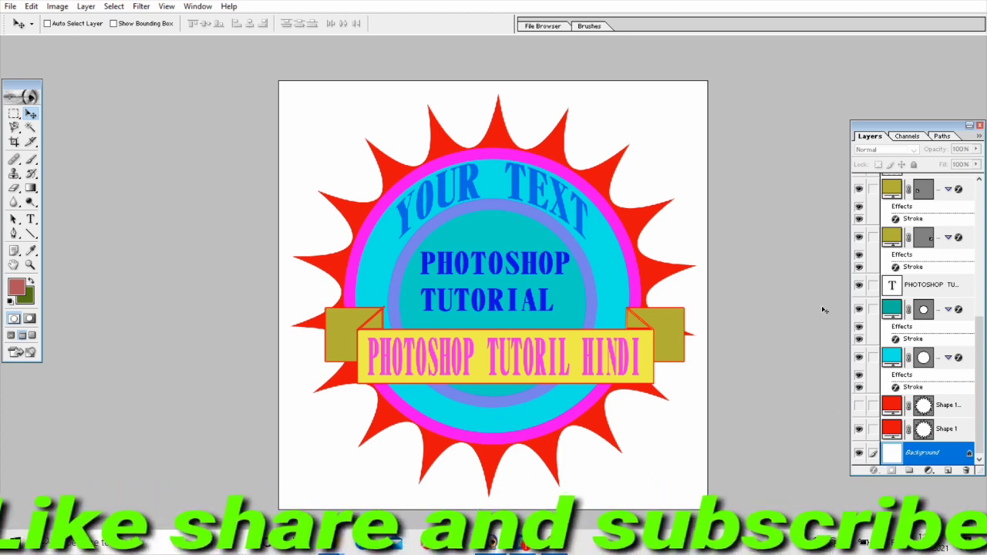
pyautogui.scroll(3, 890, 288)
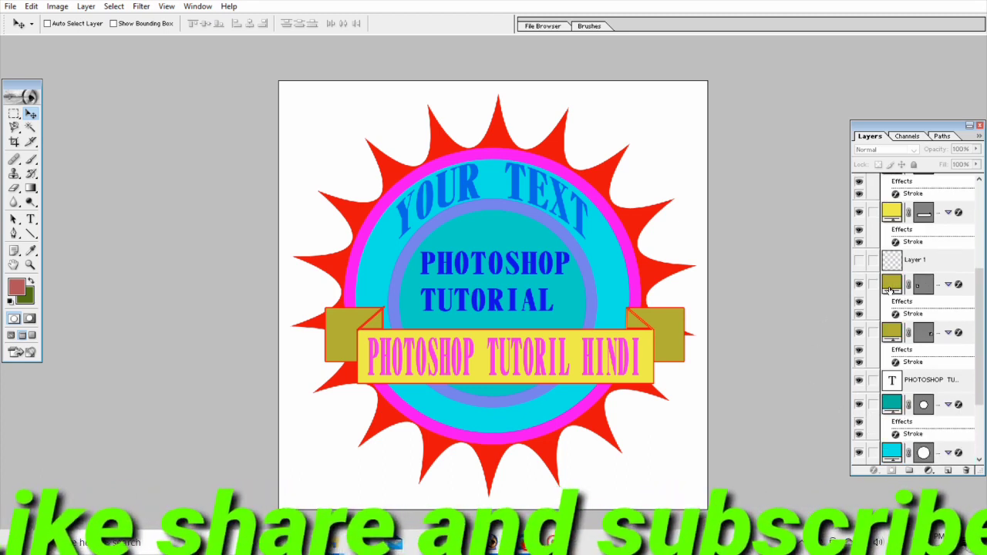
pyautogui.scroll(2, 891, 290)
pyautogui.scroll(2, 890, 289)
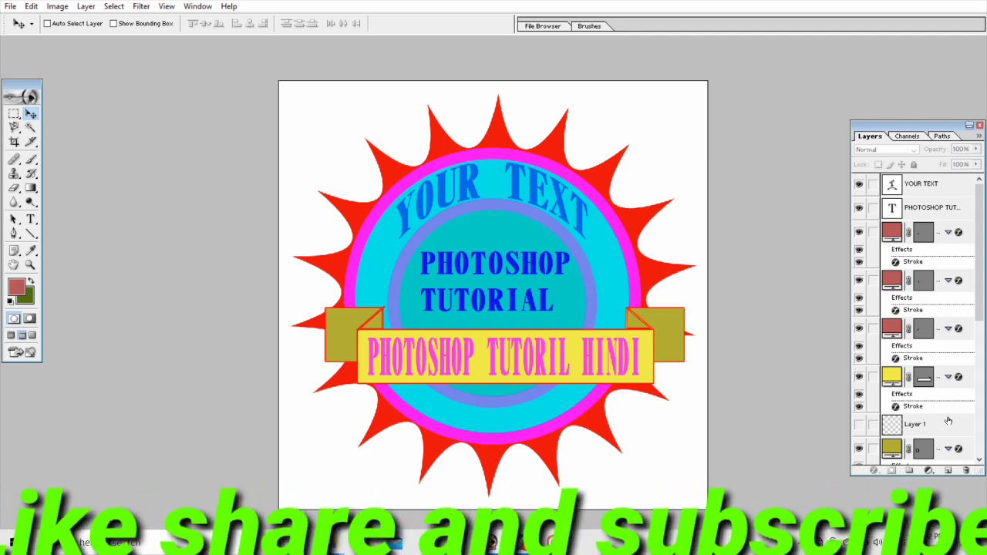
pyautogui.scroll(-3, 948, 421)
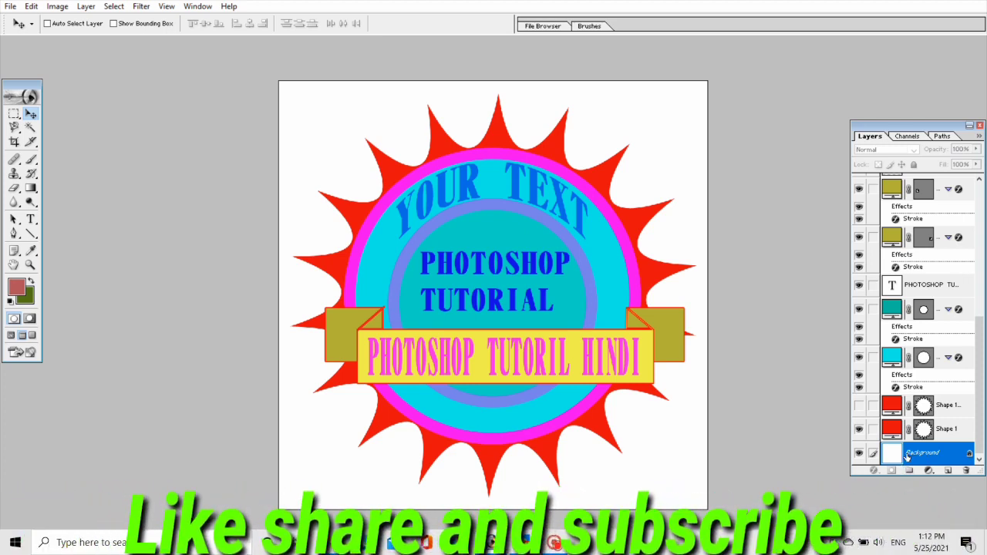
# Step: Set the background colour to near-black and fill the Background layer with it
pyautogui.click(29, 304)
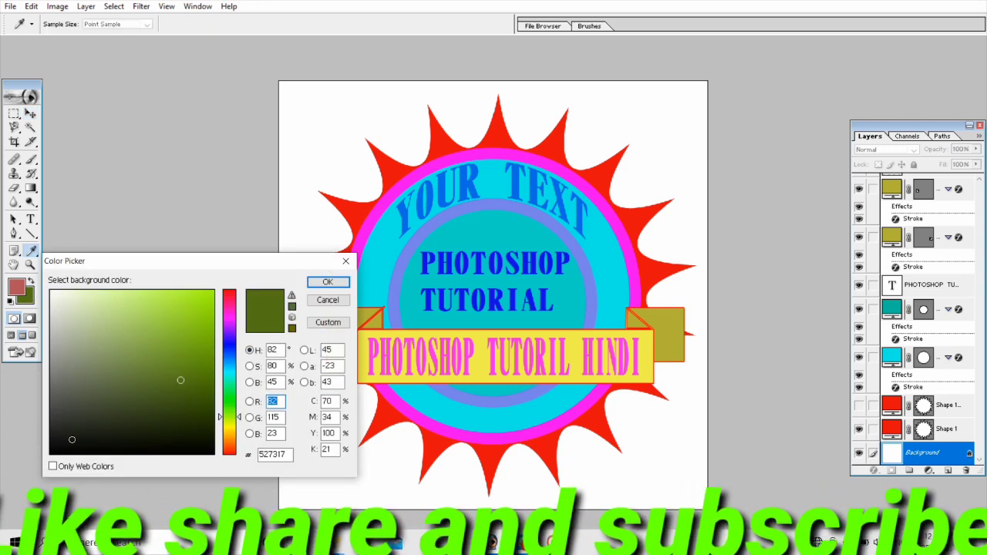
pyautogui.click(65, 445)
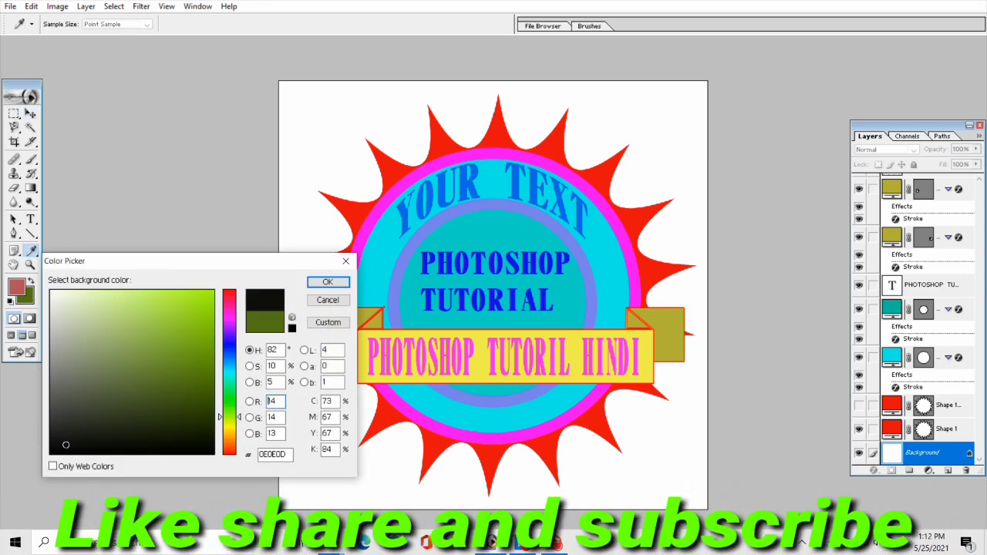
pyautogui.click(327, 282)
pyautogui.press('v')
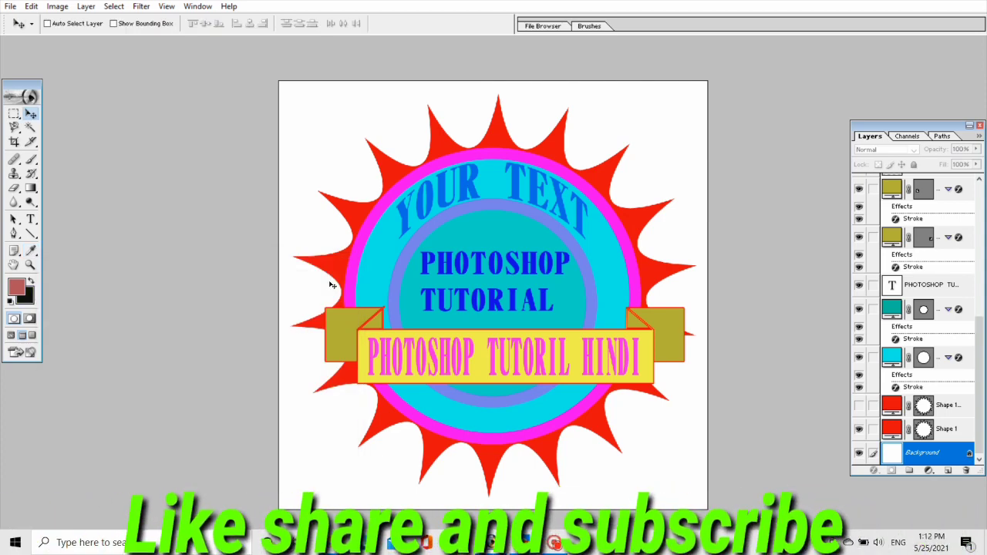
pyautogui.hotkey('ctrl', 'BackSpace')
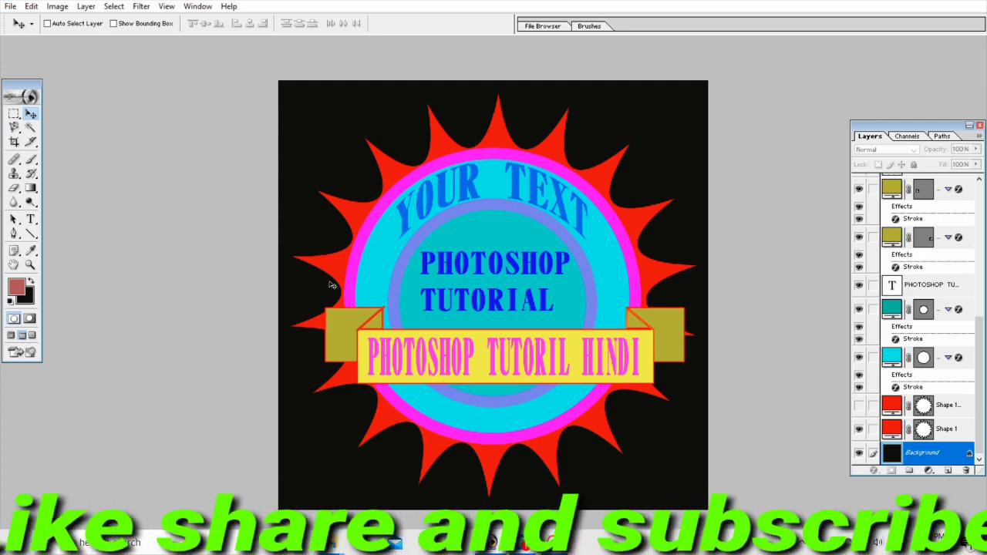
# Step: Zoom in and out to inspect the logo centre, then bring up the Save As dialog
pyautogui.hotkey('ctrl', '+')
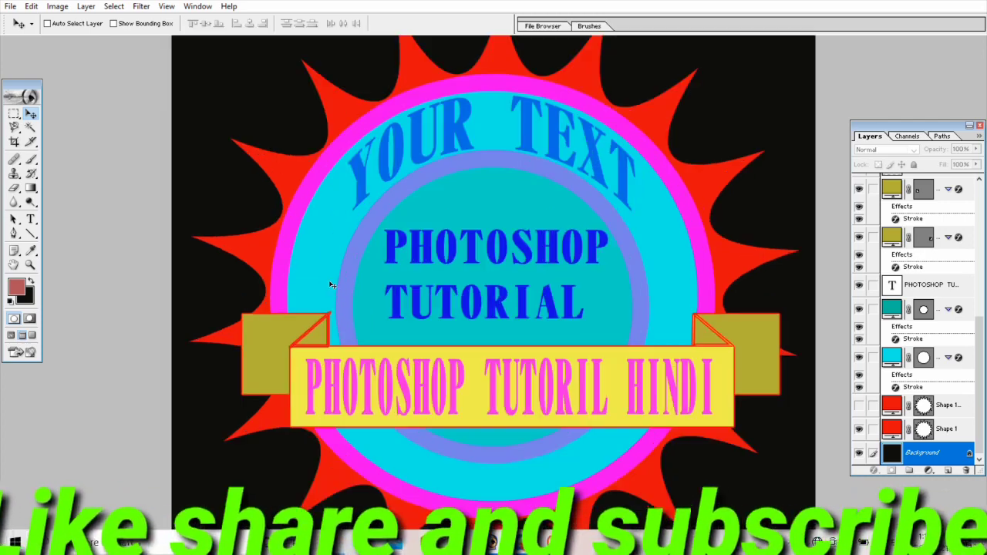
pyautogui.hotkey('ctrl', '+')
pyautogui.hotkey('ctrl', '+')
pyautogui.hotkey('ctrl', '-')
pyautogui.hotkey('ctrl', '-')
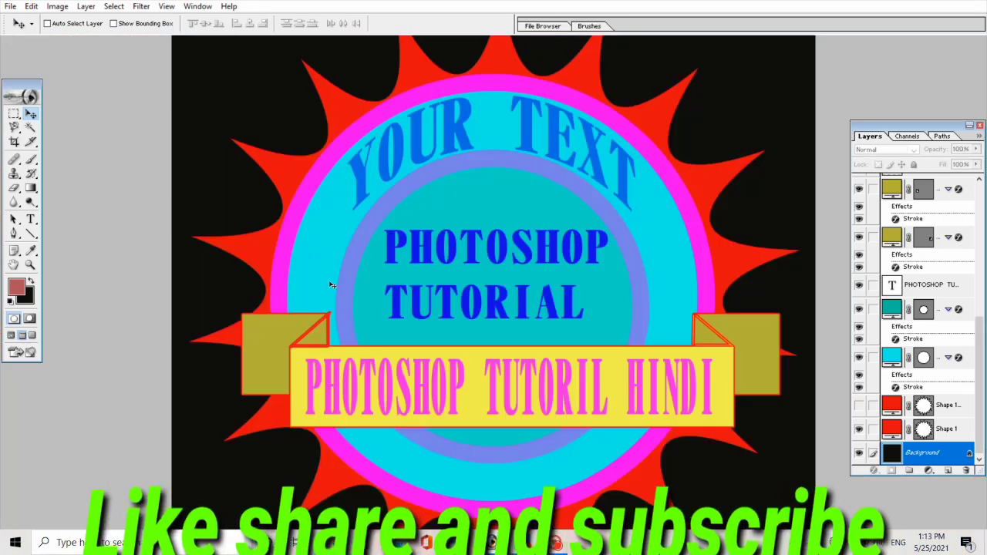
pyautogui.hotkey('ctrl', '-')
pyautogui.hotkey('ctrl', '+')
pyautogui.hotkey('ctrl', '+')
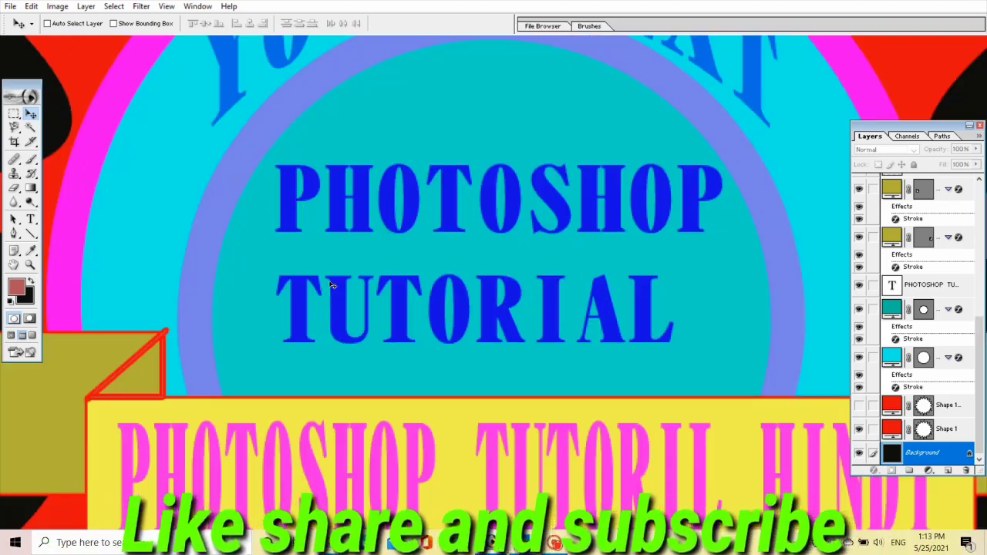
pyautogui.hotkey('ctrl', '+')
pyautogui.hotkey('ctrl', '-')
pyautogui.hotkey('ctrl', '-')
pyautogui.hotkey('ctrl', '-')
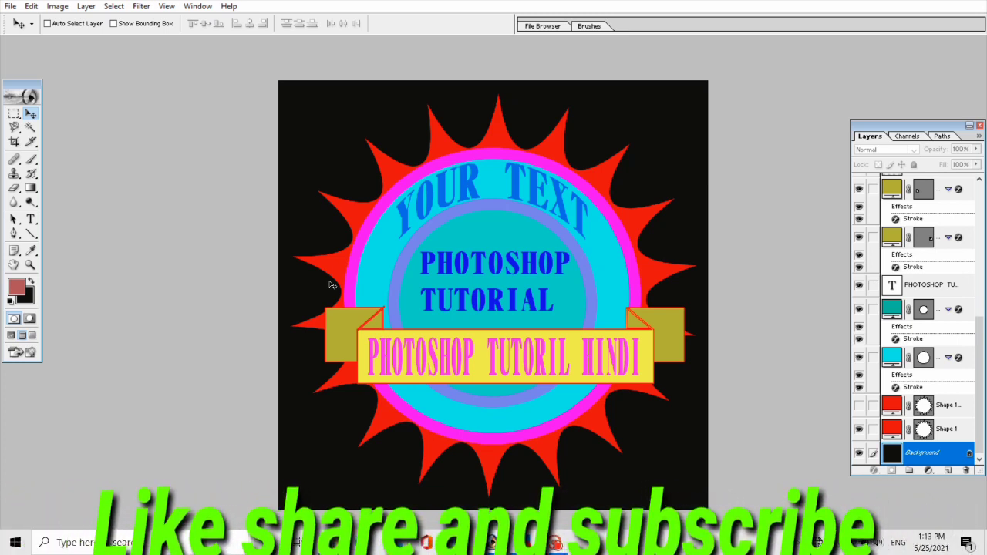
pyautogui.hotkey('ctrl', 's')
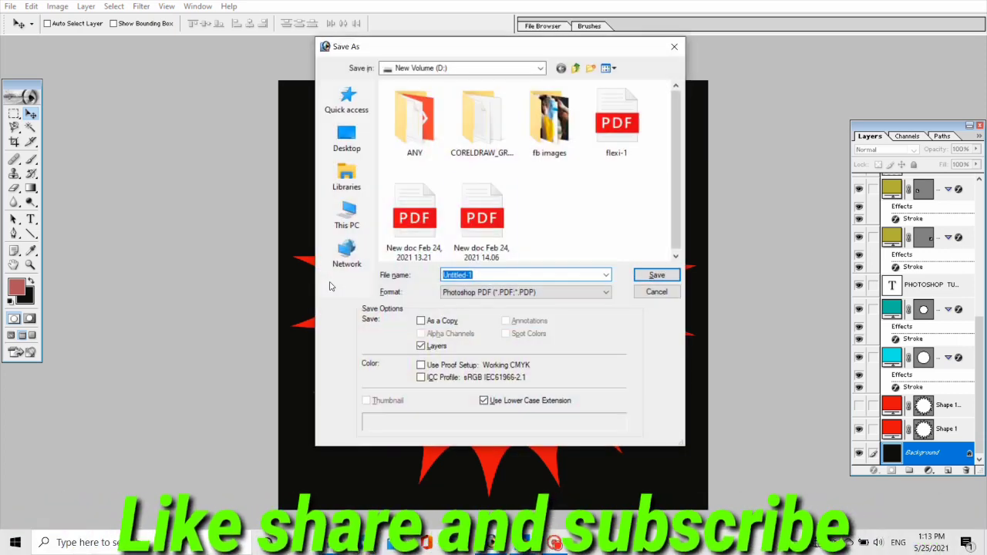
# Step: Save the image with file name 'logo' in JPEG format
pyautogui.moveTo(561, 51)
pyautogui.mouseDown()
pyautogui.moveTo(343, 121)
pyautogui.moveTo(276, 96)
pyautogui.mouseUp()
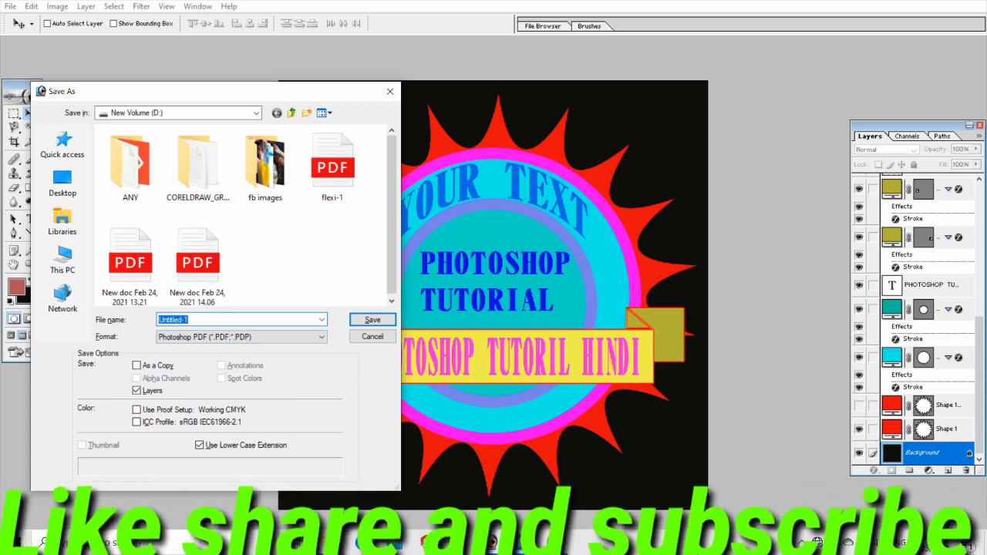
pyautogui.press('BackSpace')
pyautogui.press('BackSpace')
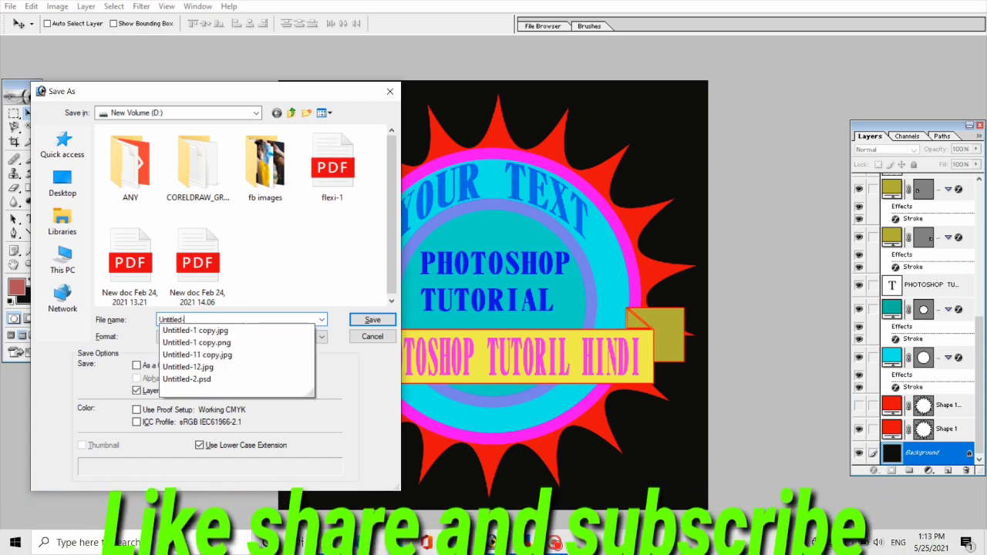
pyautogui.press('BackSpace')
pyautogui.press('BackSpace')
pyautogui.press('BackSpace')
pyautogui.press('BackSpace')
pyautogui.press('BackSpace')
pyautogui.press('BackSpace')
pyautogui.press('BackSpace')
pyautogui.press('BackSpace')
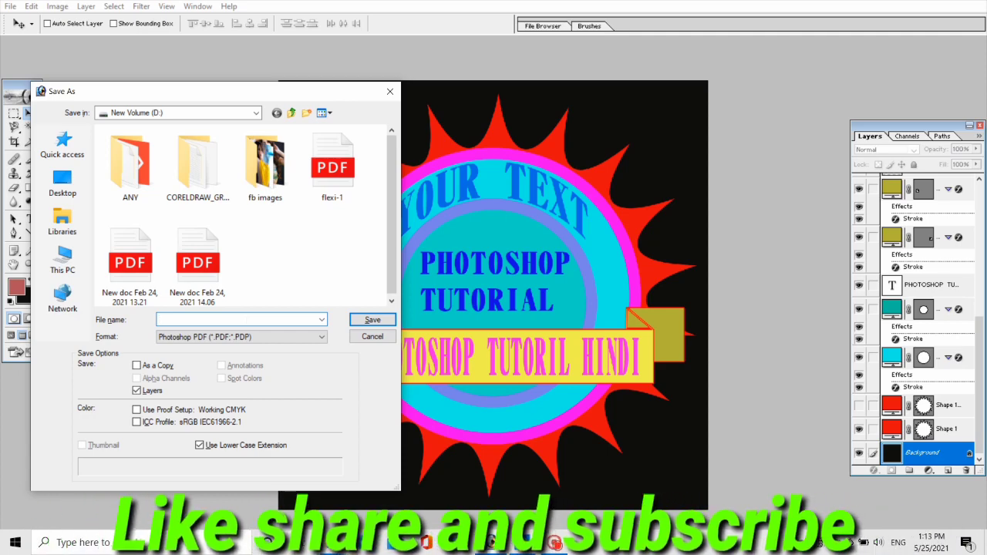
pyautogui.write('lo')
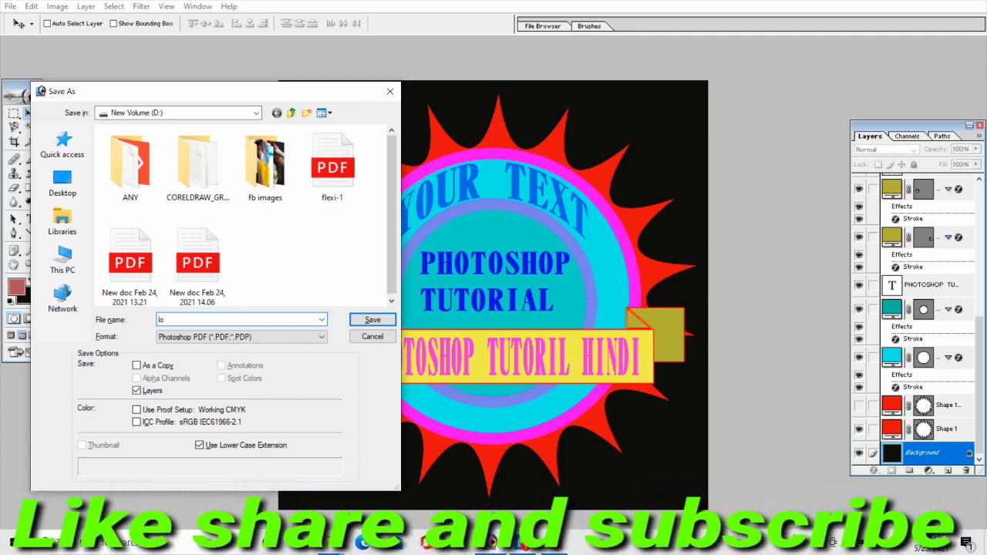
pyautogui.write('go')
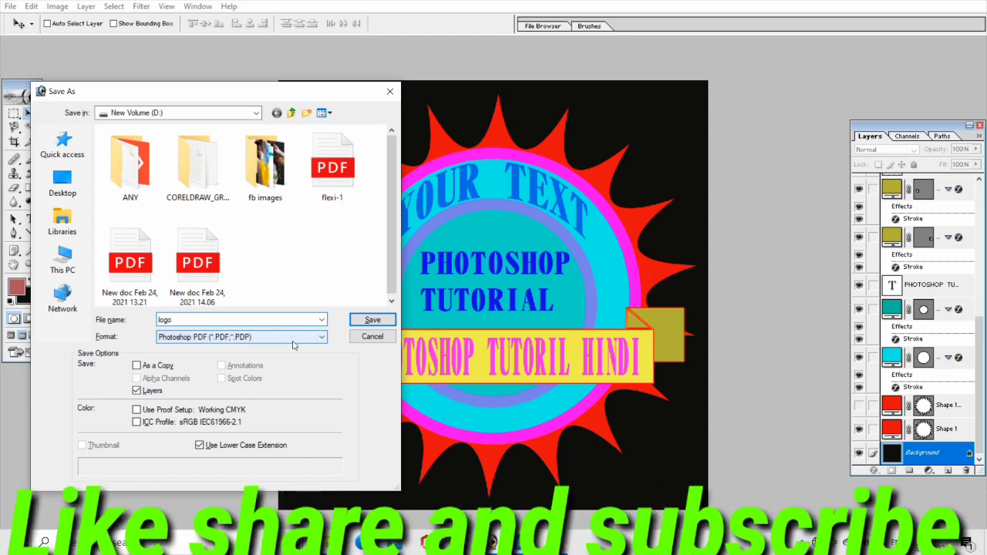
pyautogui.click(247, 337)
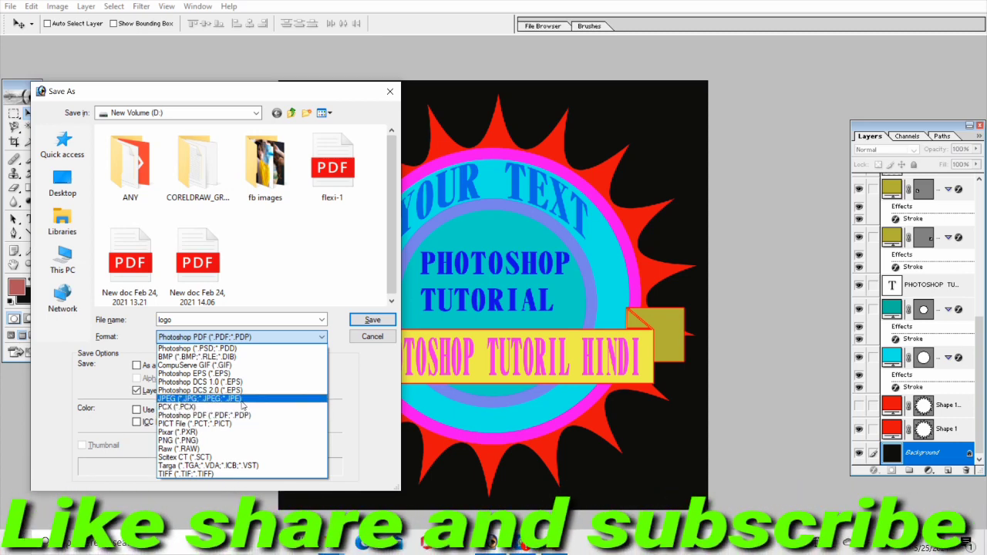
pyautogui.click(242, 400)
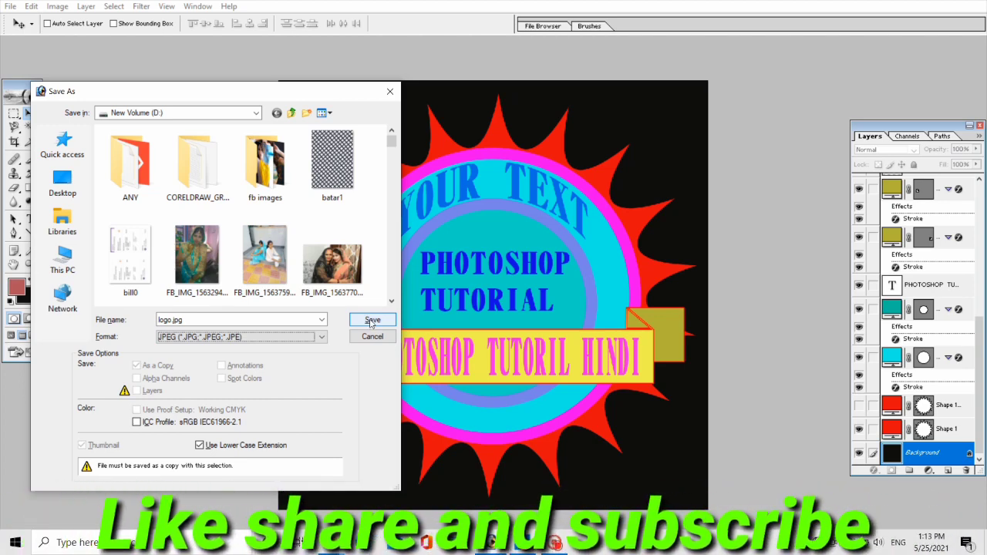
pyautogui.click(371, 321)
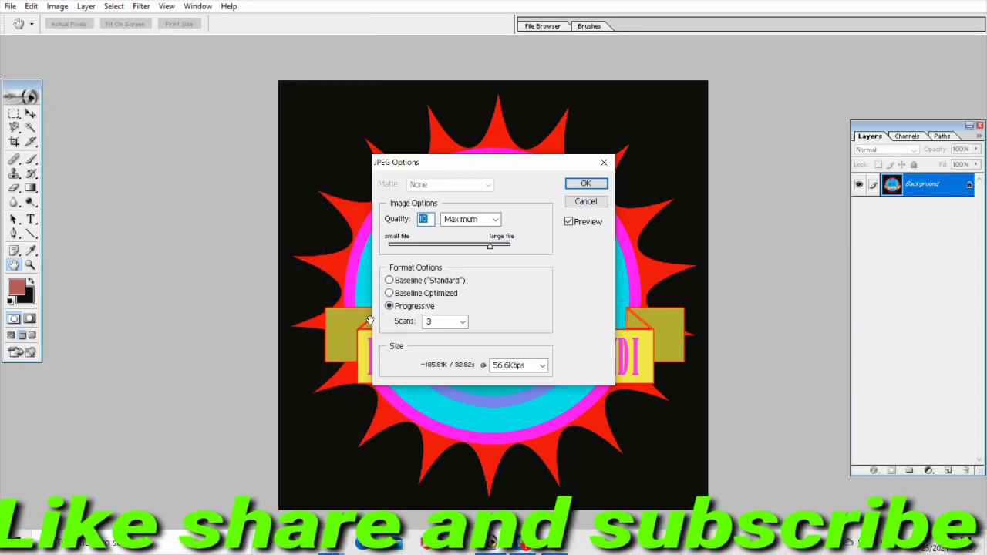
# Step: Accept JPEG Options at Quality 10 Maximum and return to standard screen mode
pyautogui.click(586, 183)
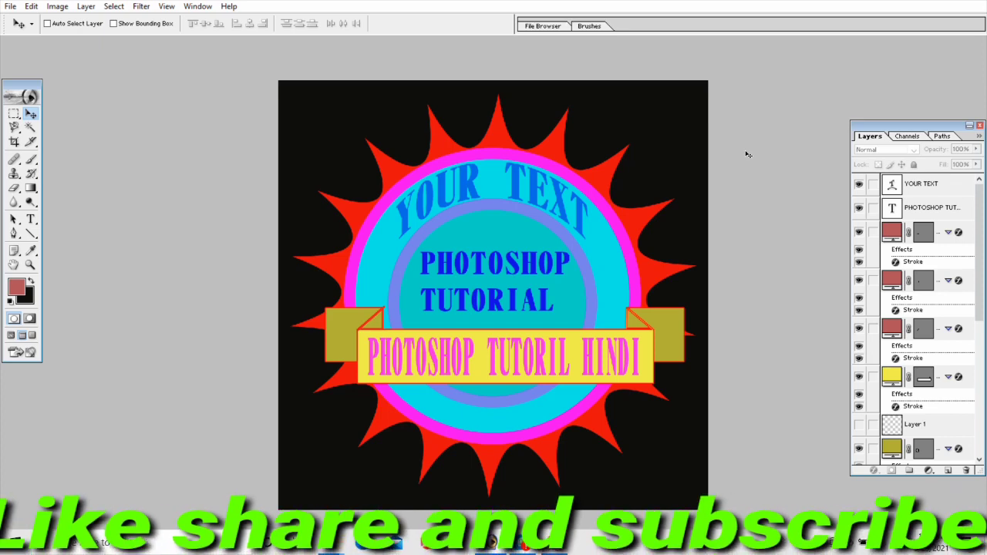
pyautogui.press('f')
pyautogui.press('f')
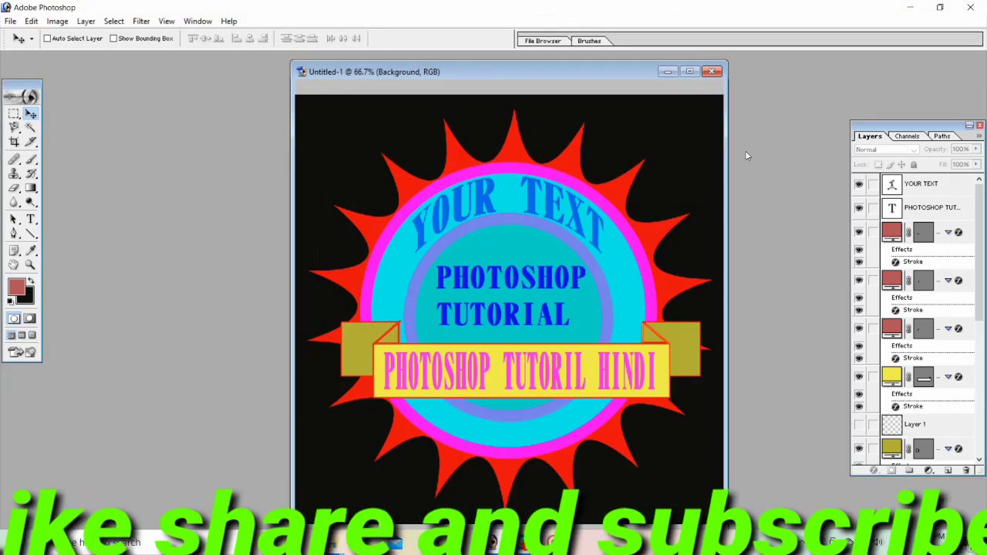